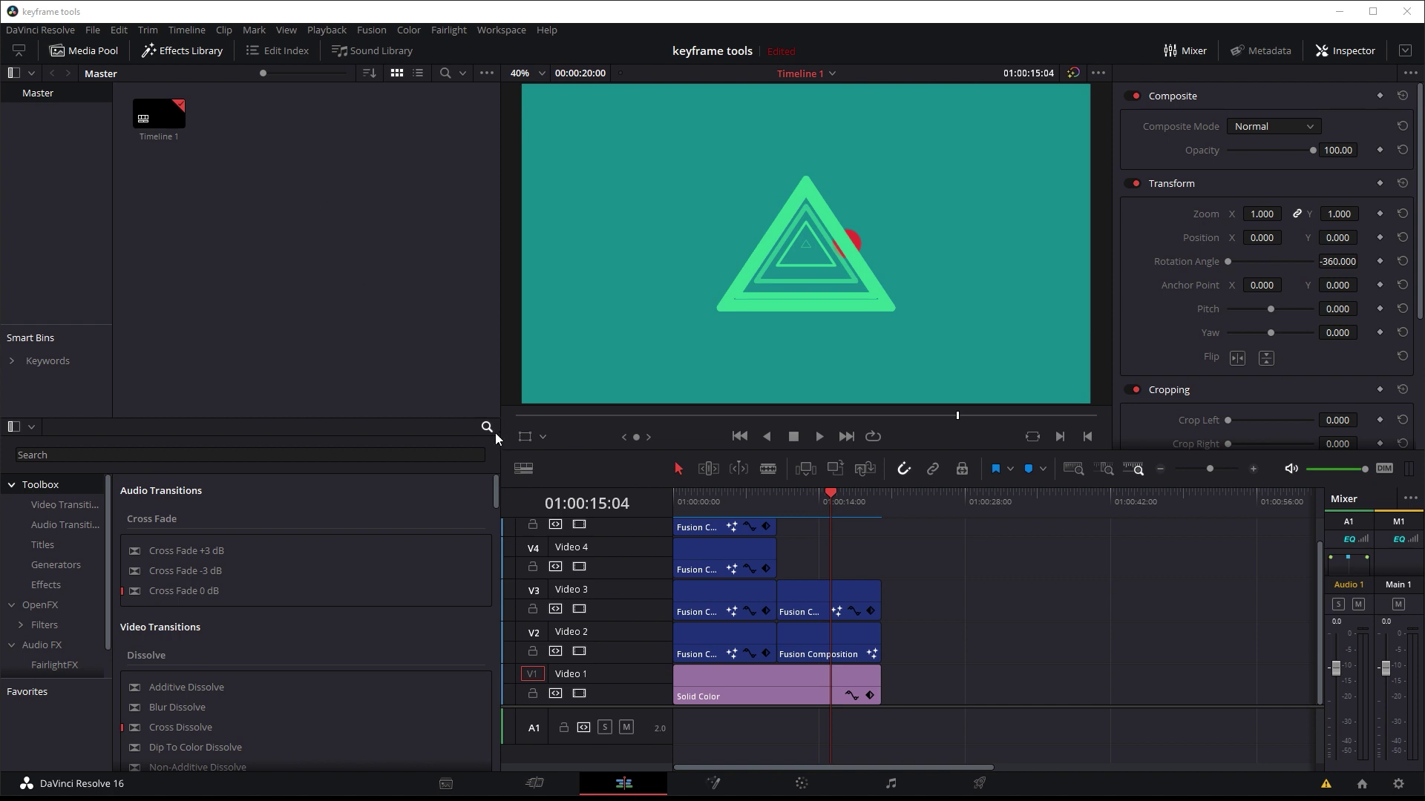
Place a new Fusion Composition on Video 2 at about 01:00:30:08 and open it on the Fusion page.
left_click(412, 455)
type("fusion")
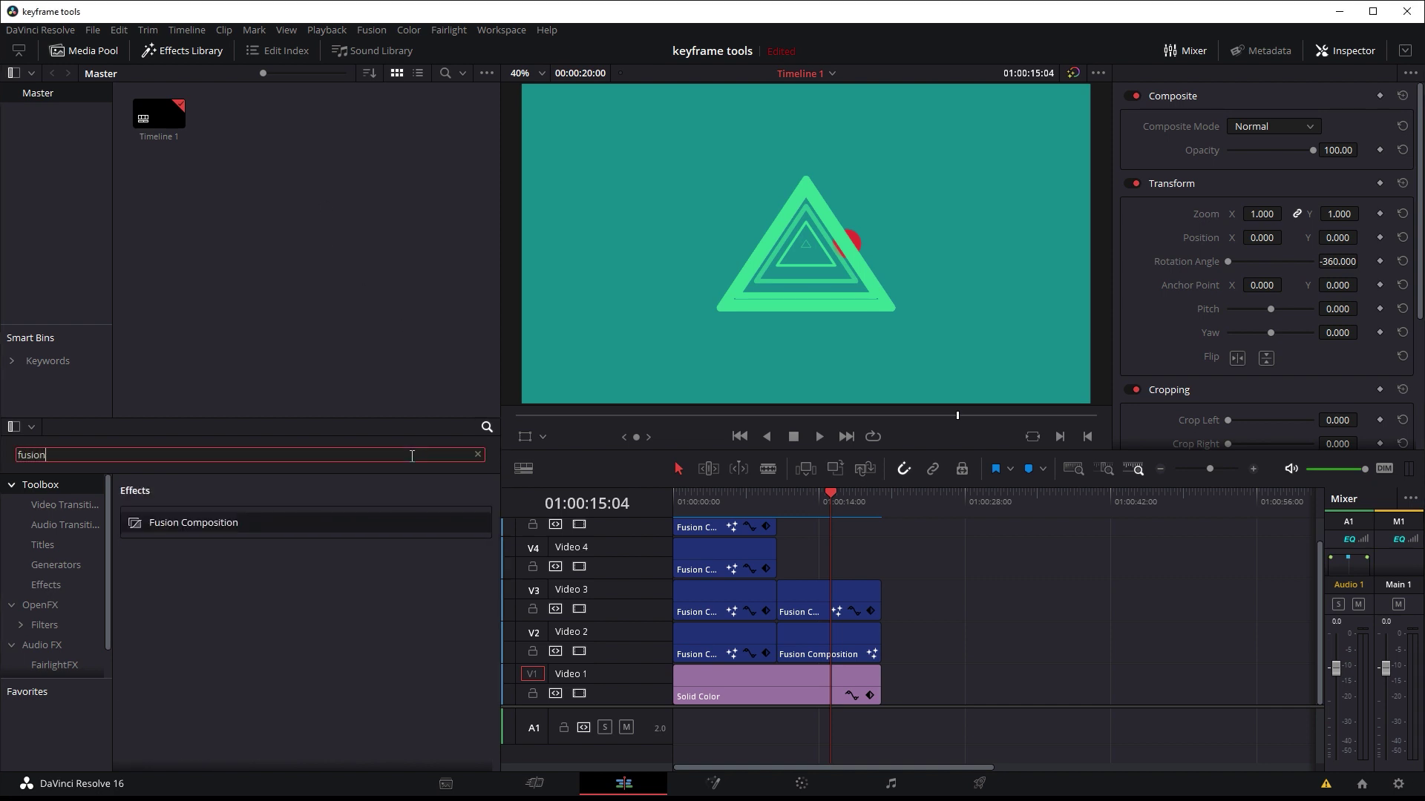
left_click_drag(274, 521, 990, 656)
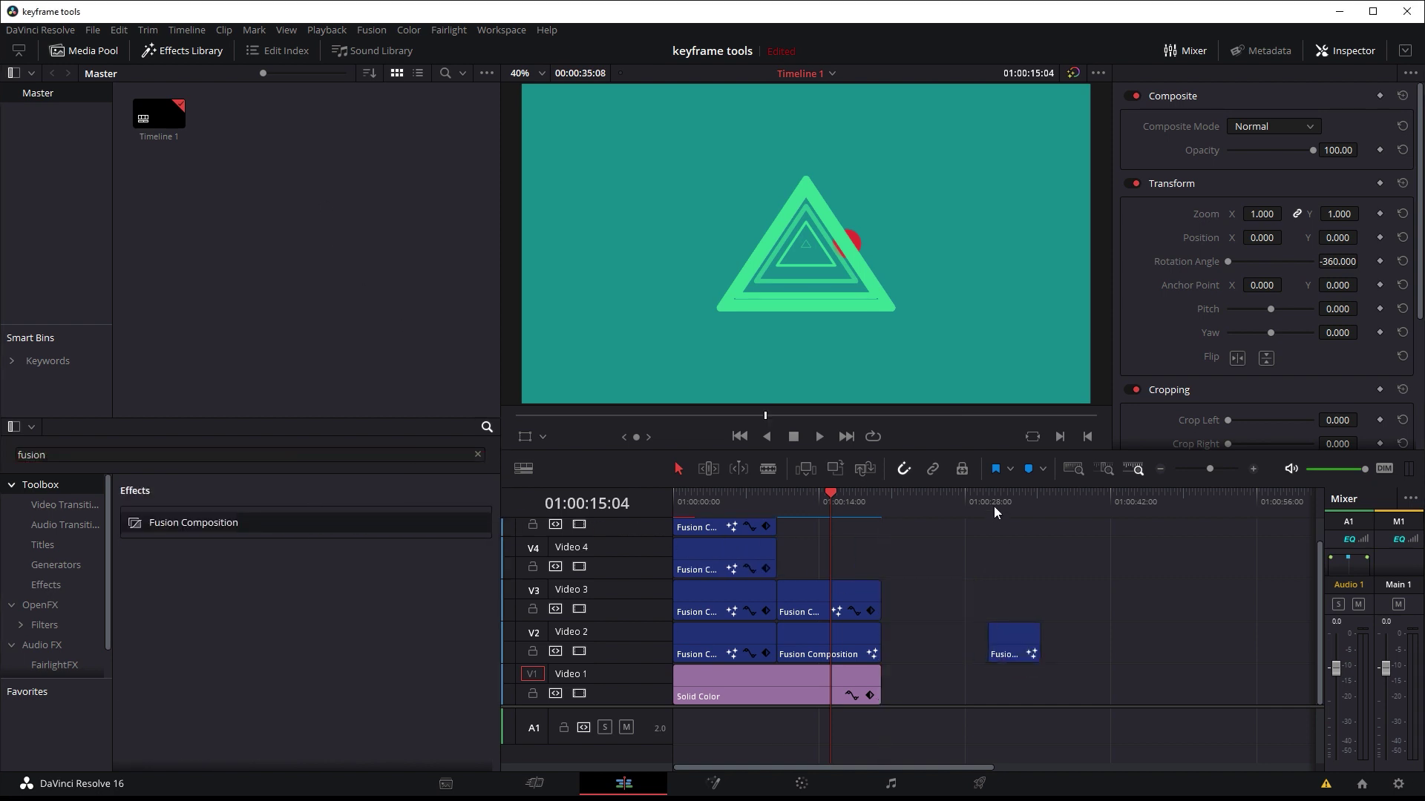
left_click(992, 507)
left_click(1019, 660)
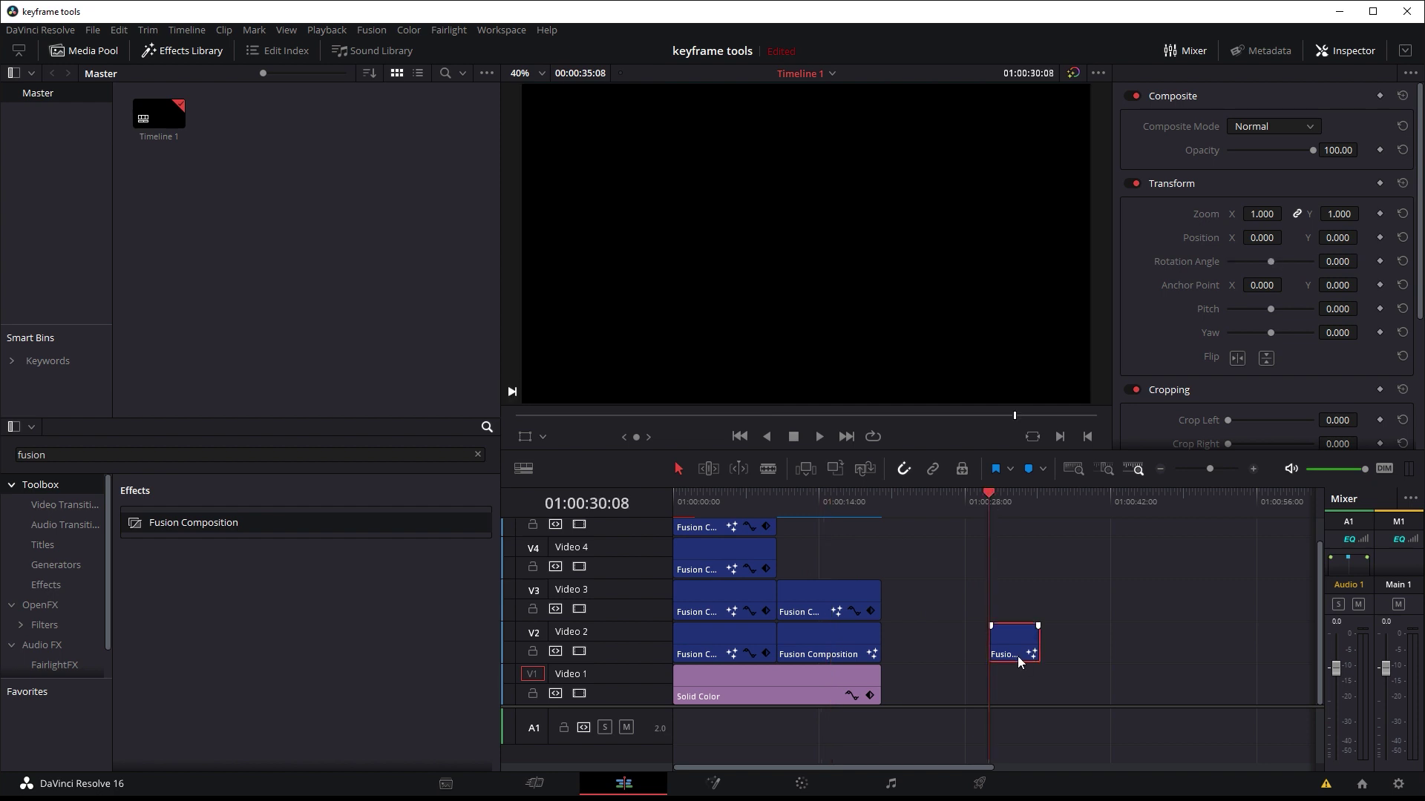
left_click(717, 784)
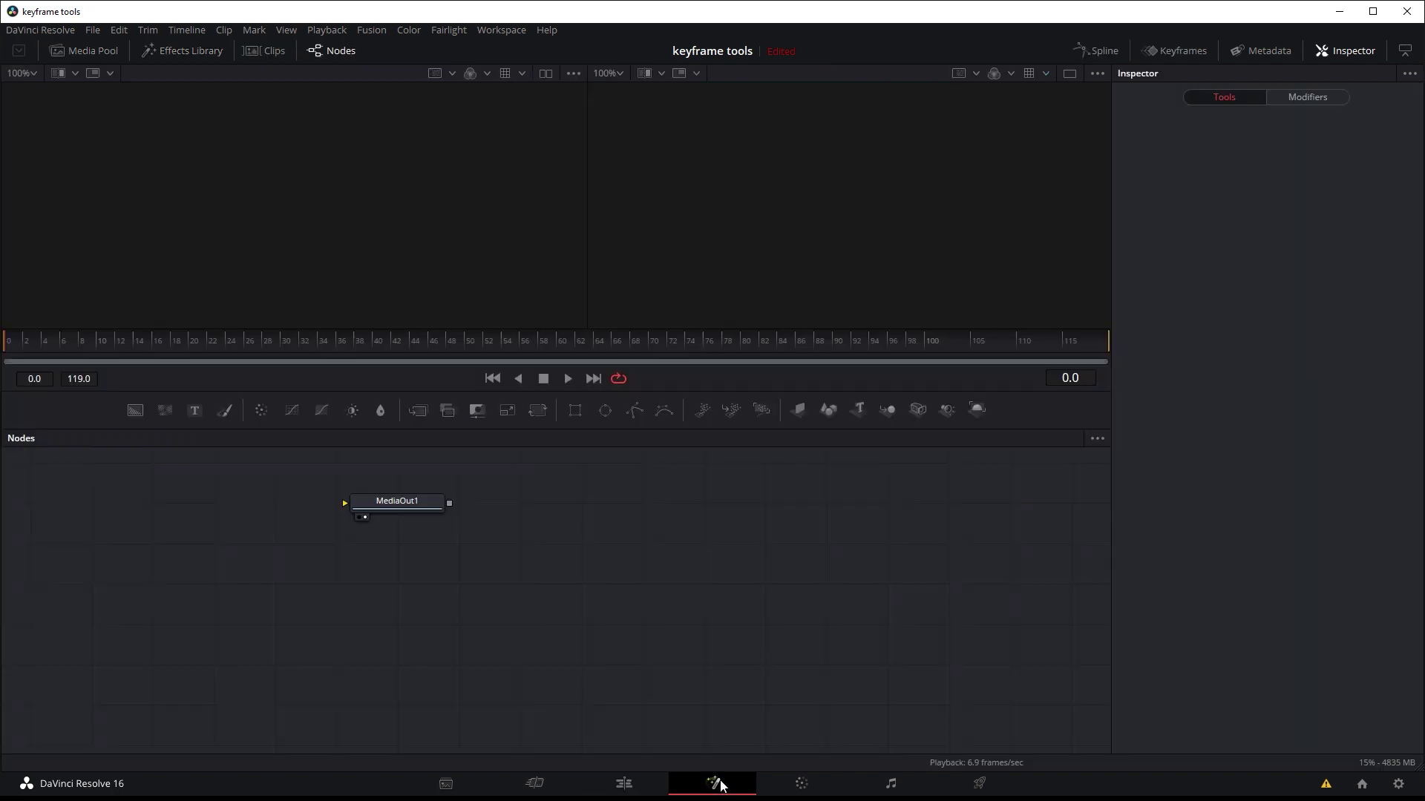
Move MediaOut1 away to make room and add a Rectangle node before it.
left_click_drag(384, 502, 664, 568)
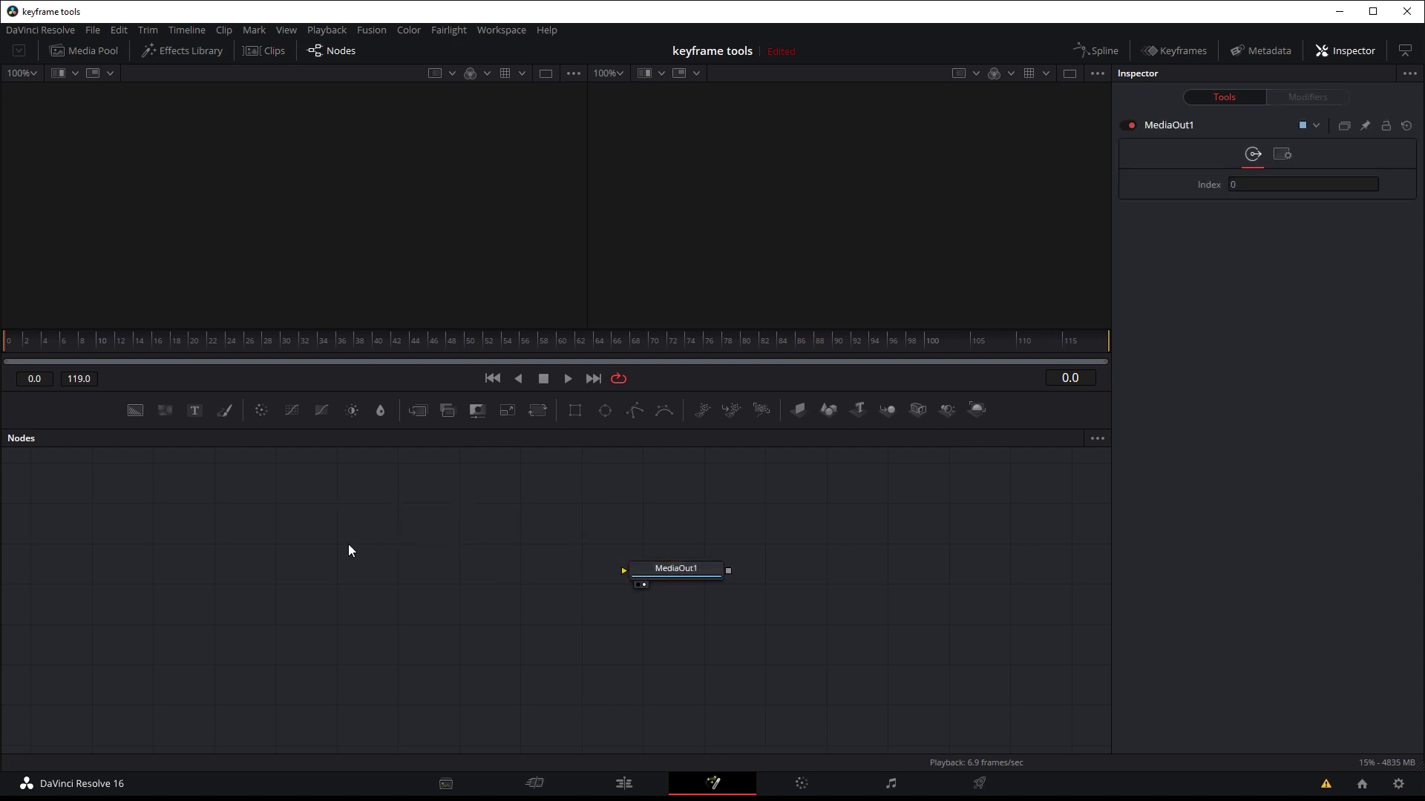
key("shift+space")
type("rect")
key("Return")
left_click_drag(349, 550, 295, 563)
Add a Background node to the composition.
key("shift+space")
key("BackSpace")
key("BackSpace")
key("BackSpace")
key("BackSpace")
type("back")
key("Return")
Place Background1 beside Rectangle1, connect the rectangle as its mask, and show each node in its own viewer.
left_click_drag(289, 593, 417, 581)
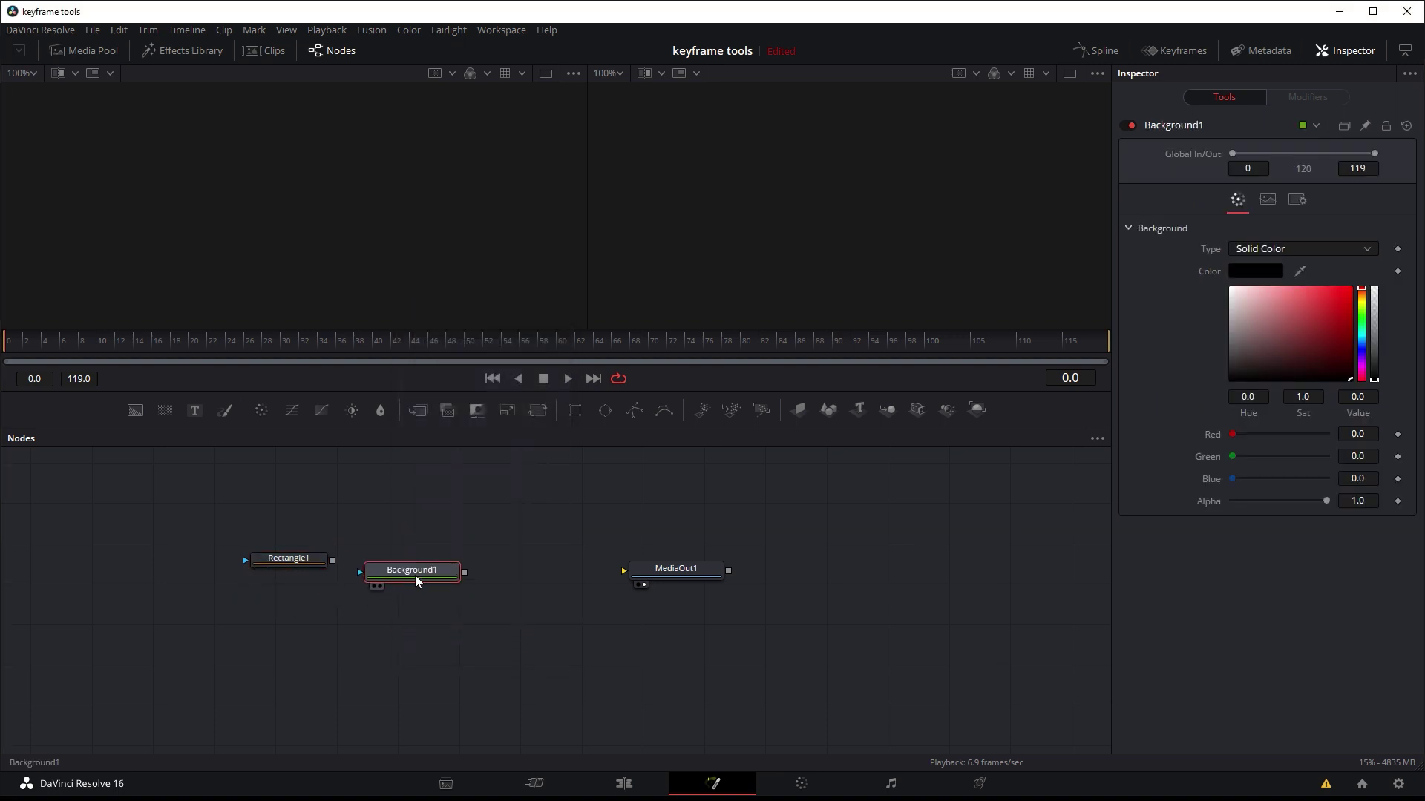
left_click_drag(293, 559, 239, 270)
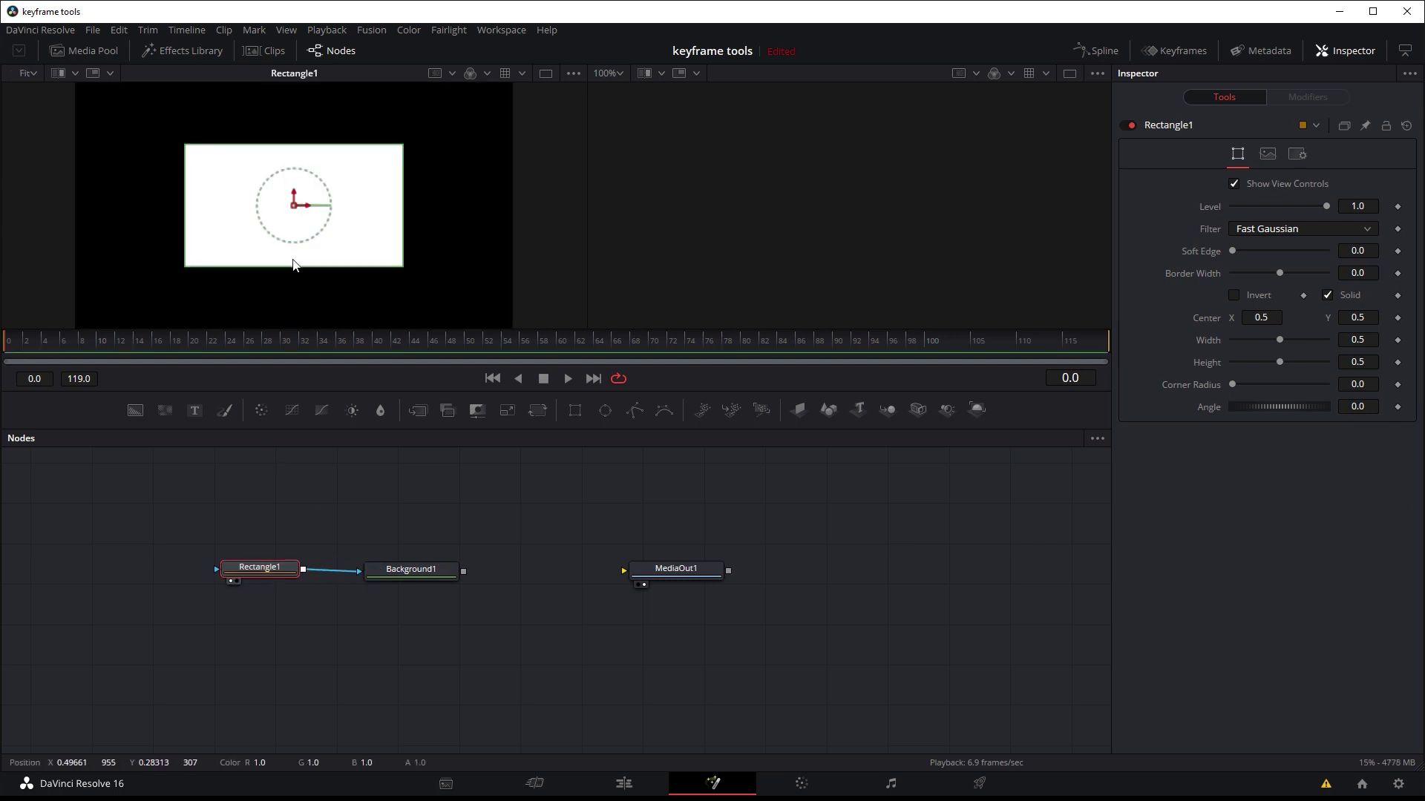
left_click_drag(408, 571, 696, 169)
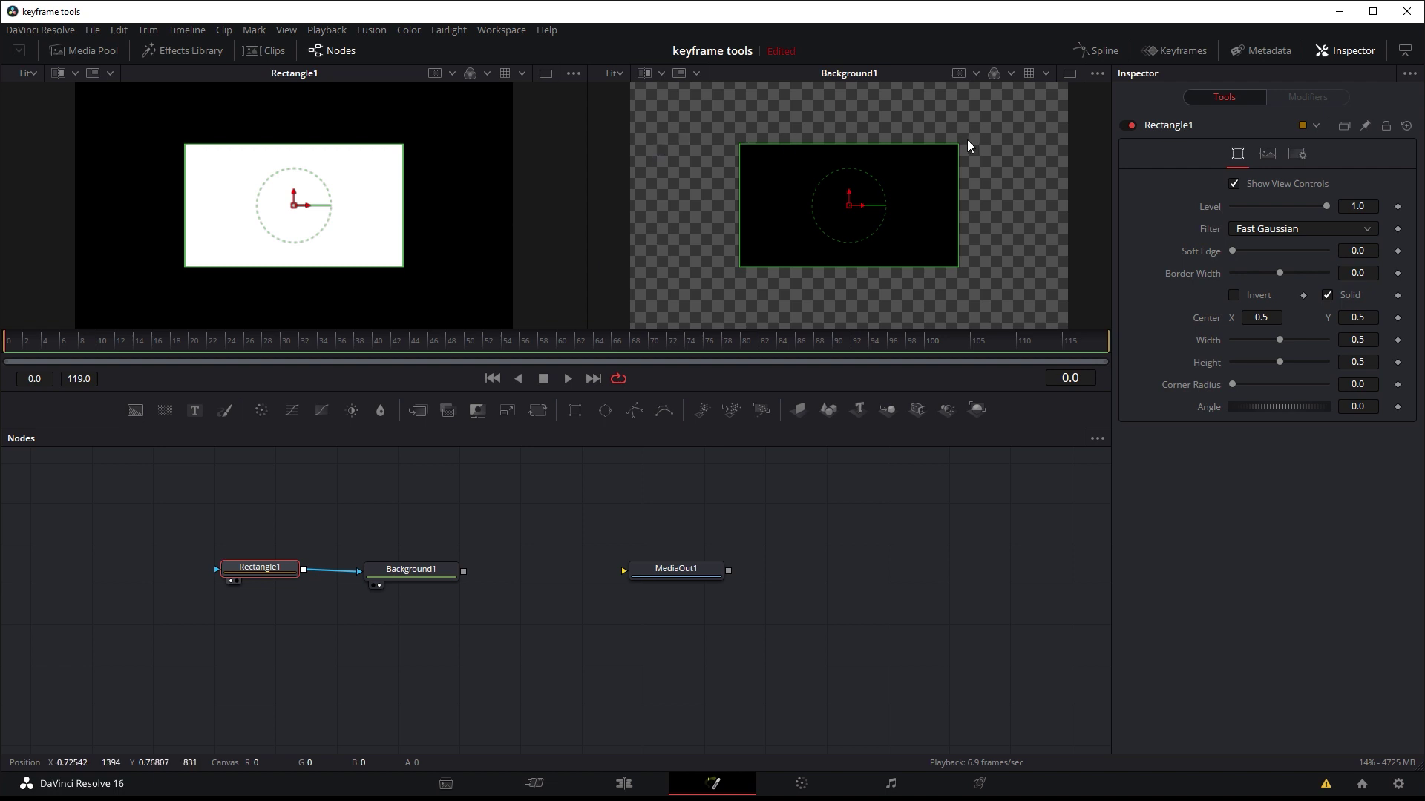
Colour Background1 bright yellow and shrink Rectangle1 to a width and height of about 0.189.
left_click(417, 568)
left_click(1235, 273)
mouse_move(809, 315)
left_mouse_down()
mouse_move(857, 267)
mouse_move(872, 274)
mouse_move(822, 283)
left_mouse_up()
left_click(861, 546)
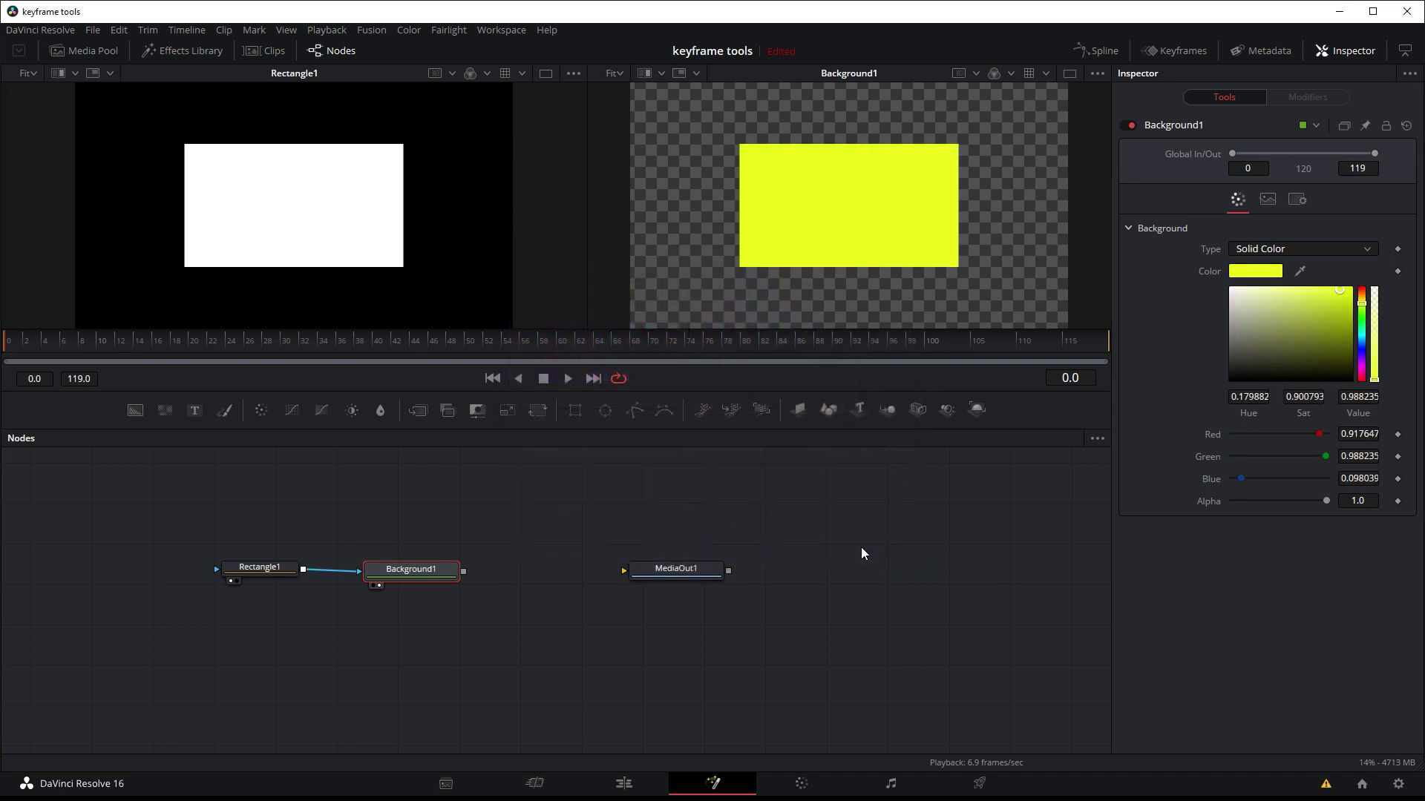
left_click(285, 572)
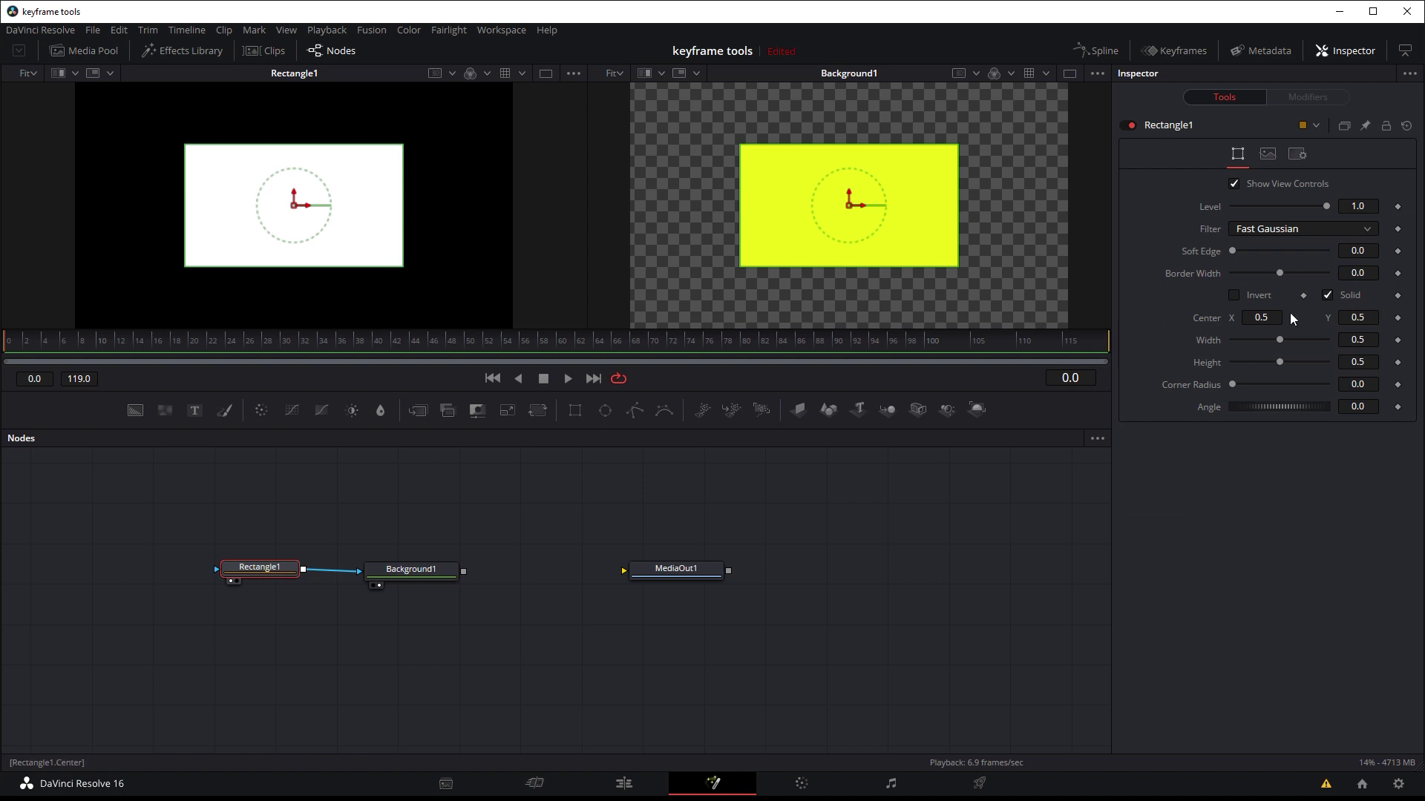
left_click_drag(1277, 344, 1246, 339)
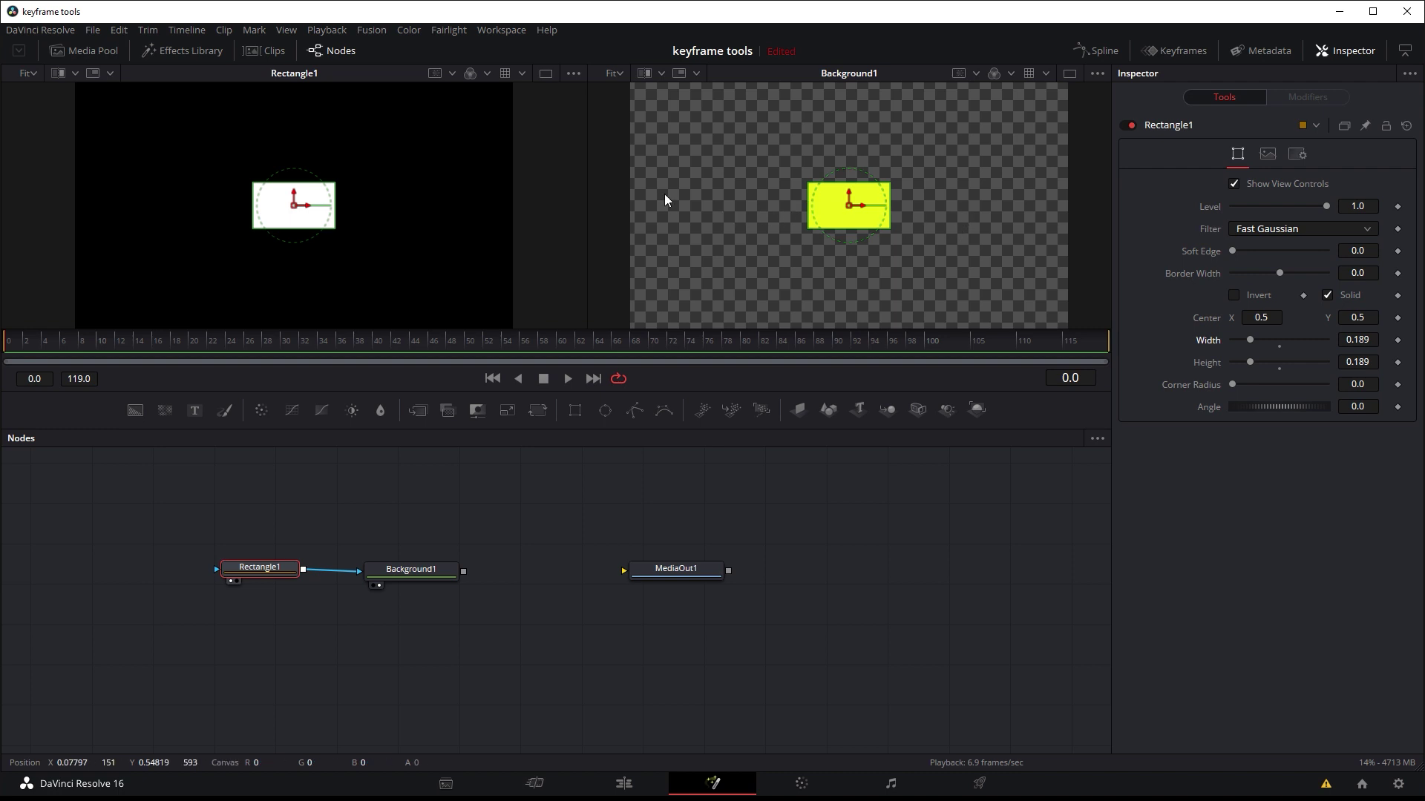
Add a Transform node after Background1.
left_click(428, 570)
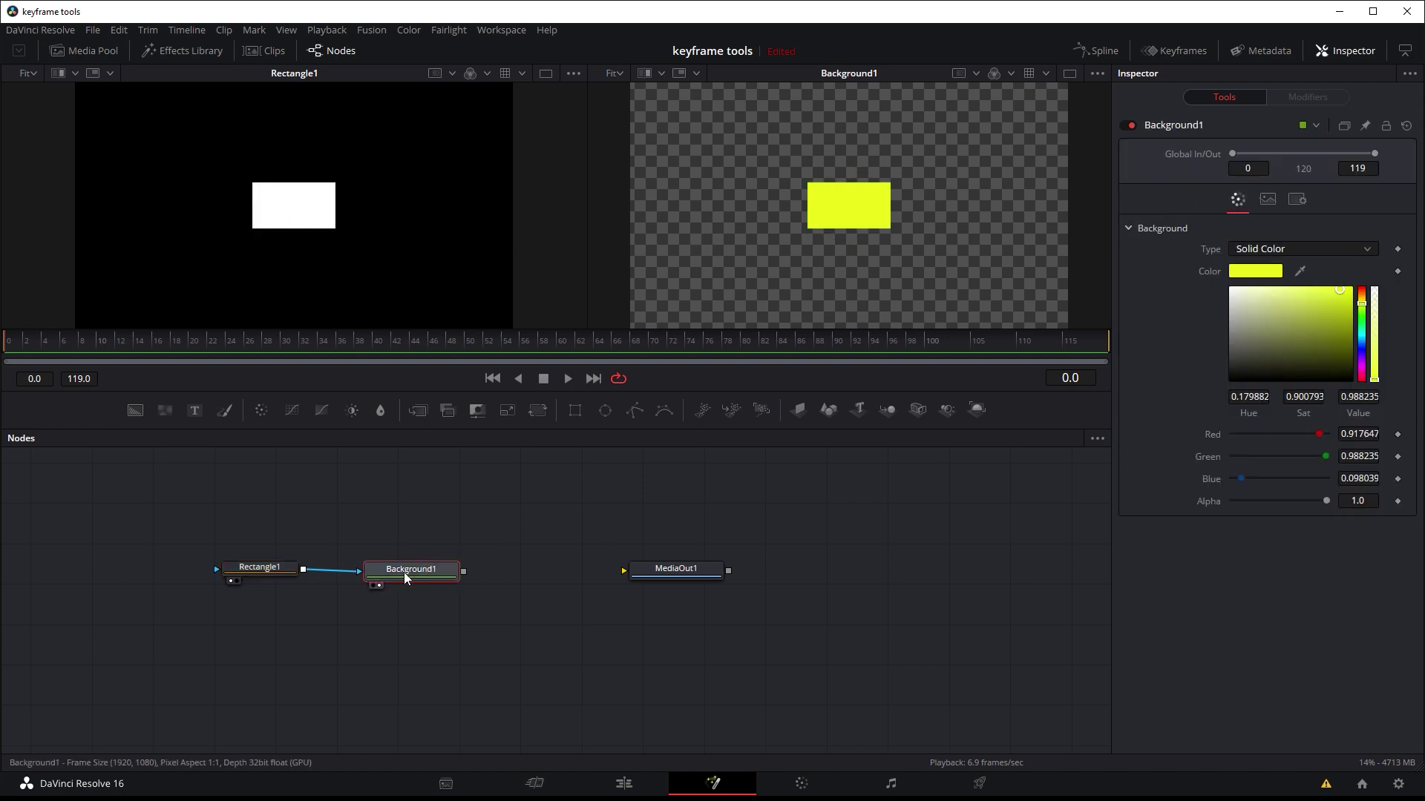
key("shift+space")
type("tra")
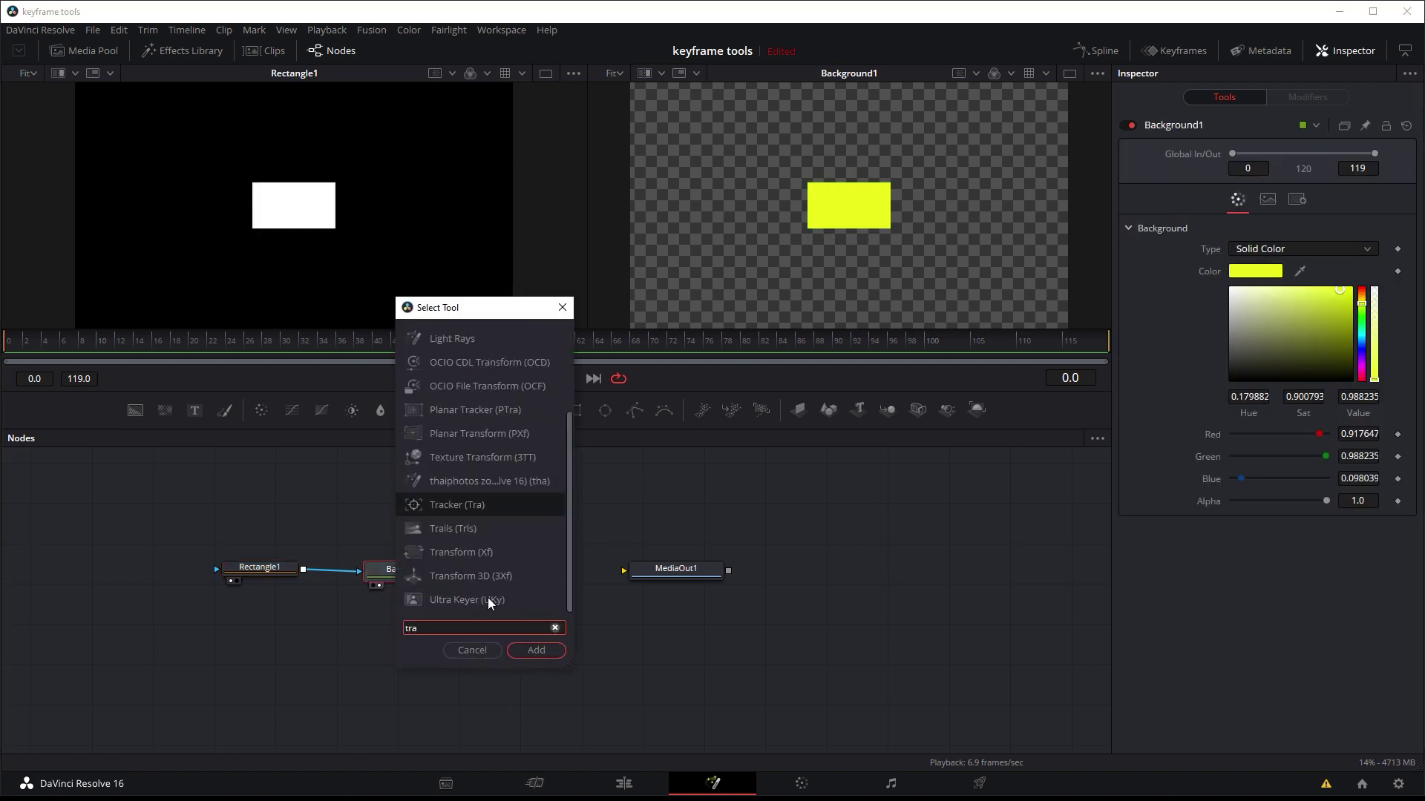
scroll(487, 598, "up", 2)
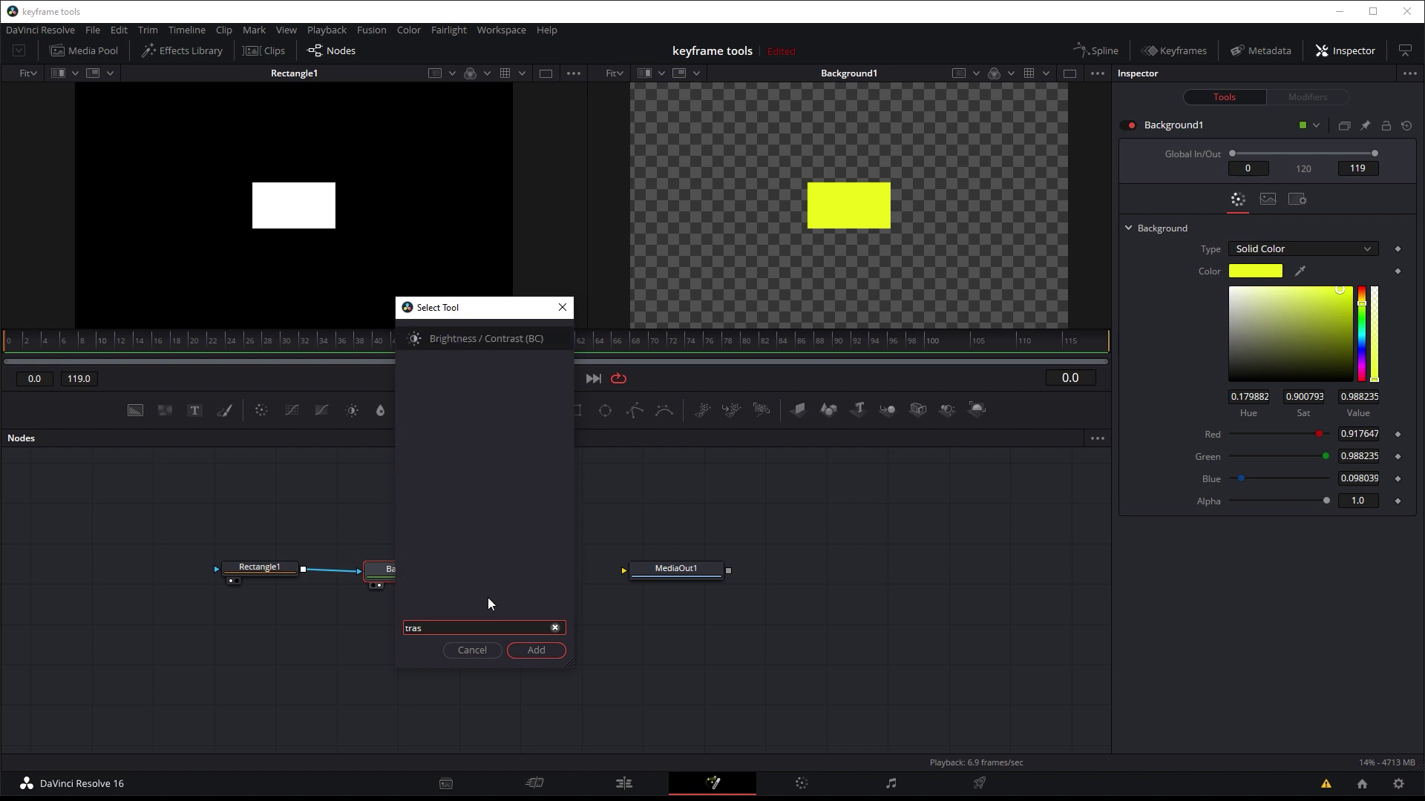
type("ns")
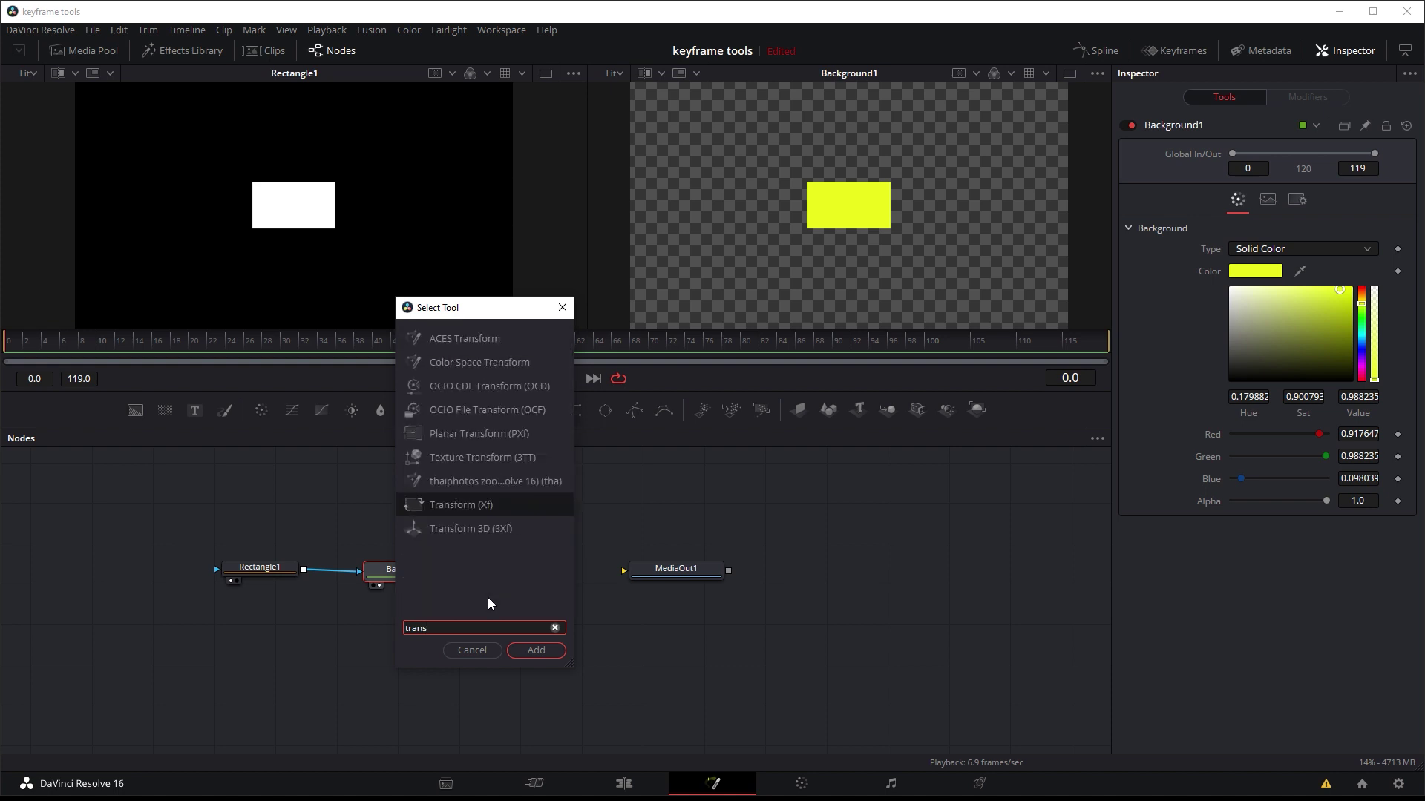
key("Return")
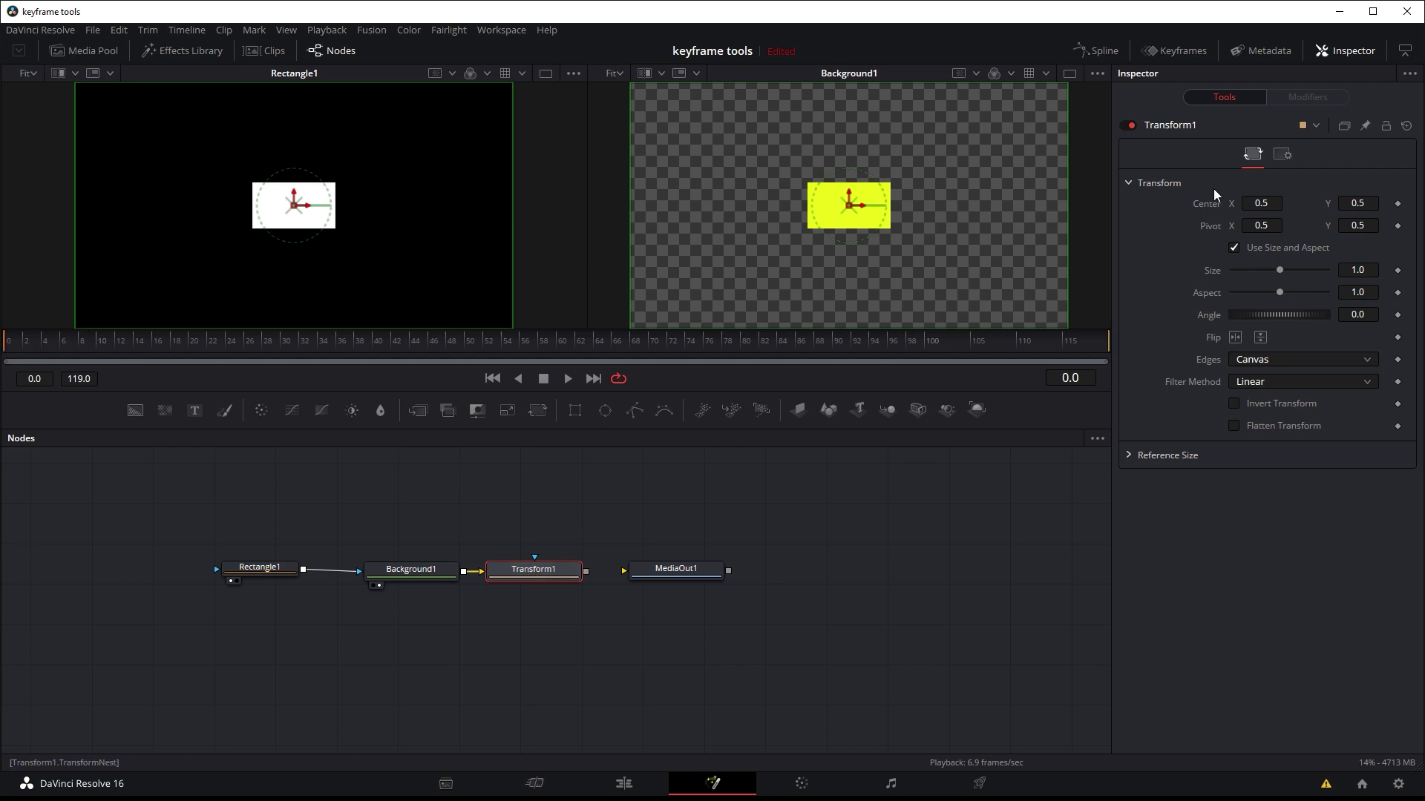
Shift Transform1's Center X to about 0.297, show the node in the second viewer, and keyframe Center at frame 0.
left_click_drag(864, 207, 800, 207)
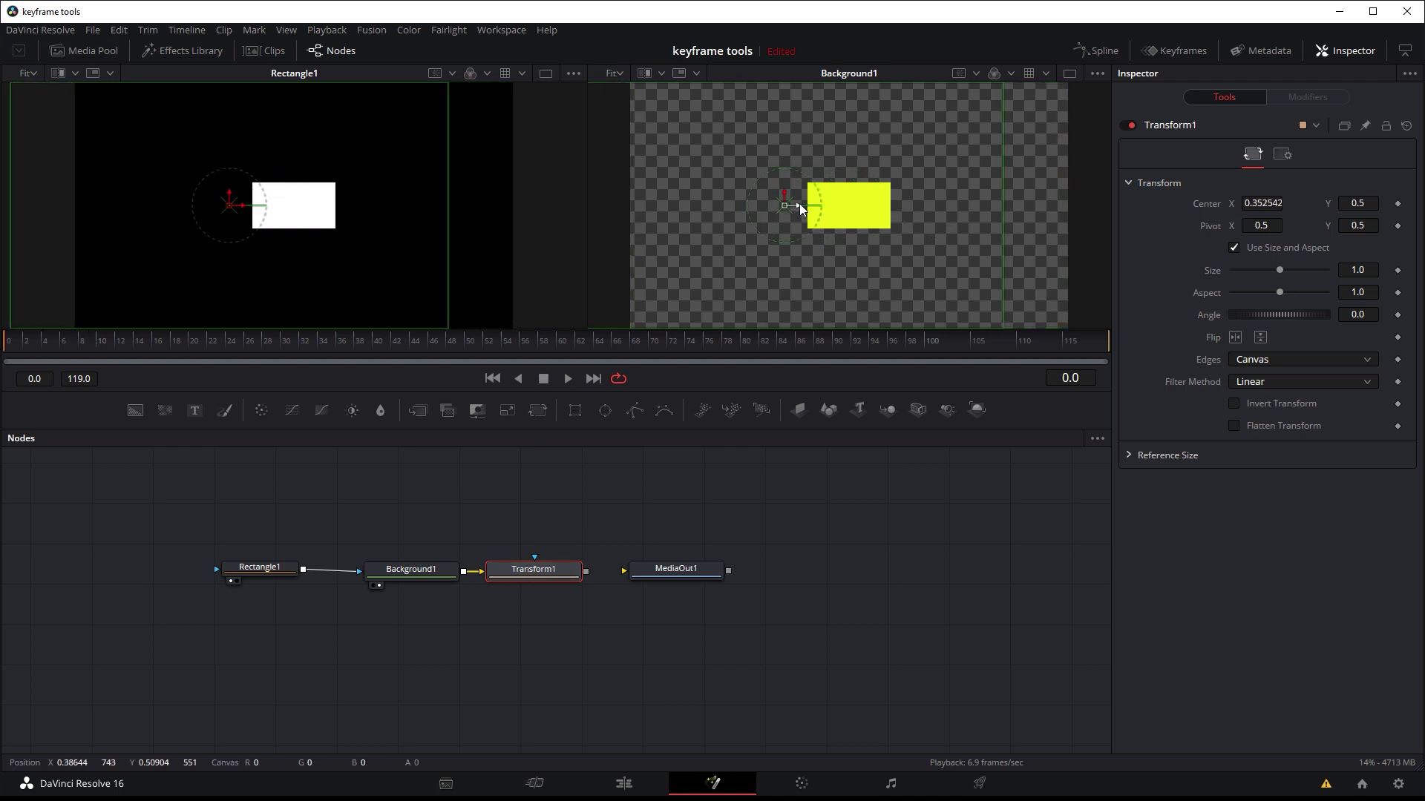
left_click_drag(540, 573, 775, 207)
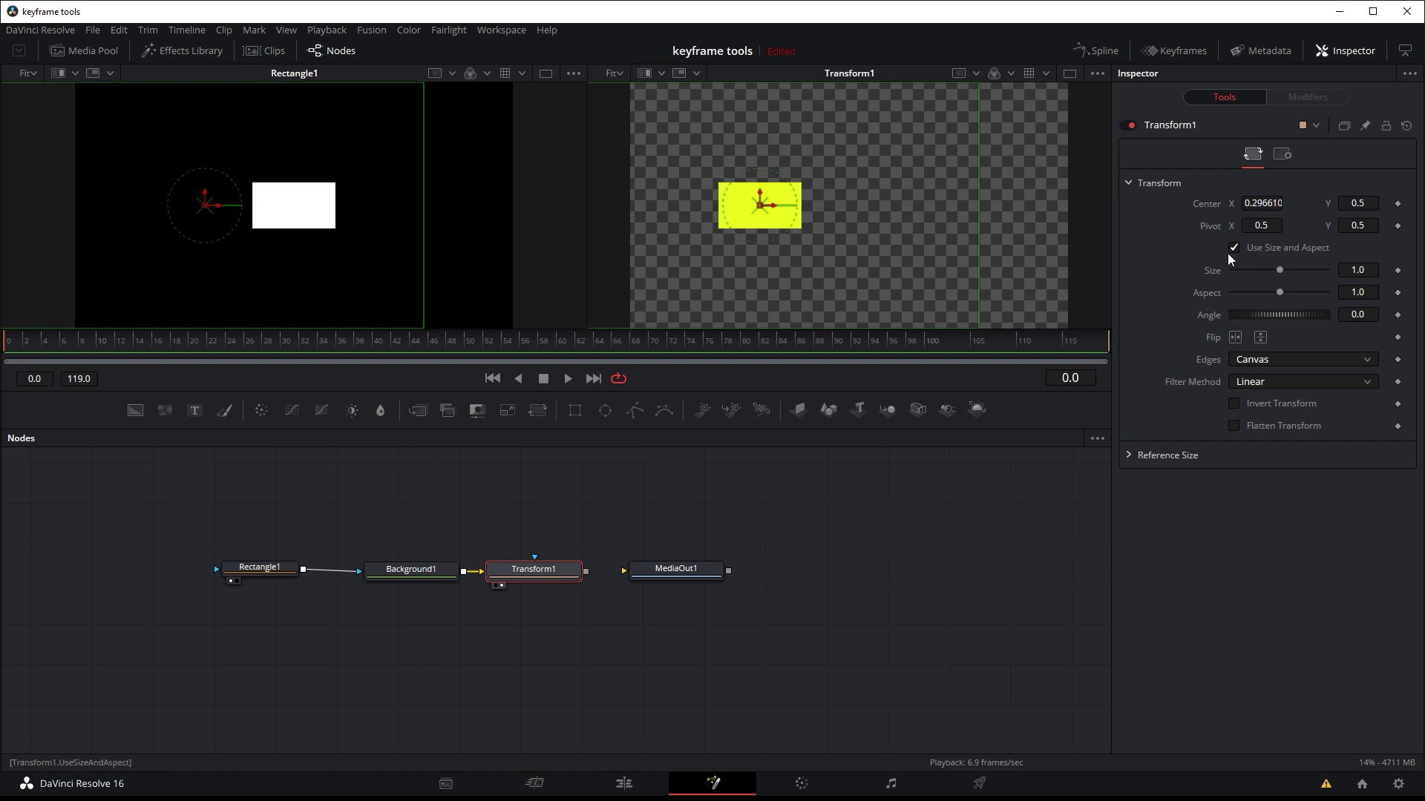
left_click(1397, 204)
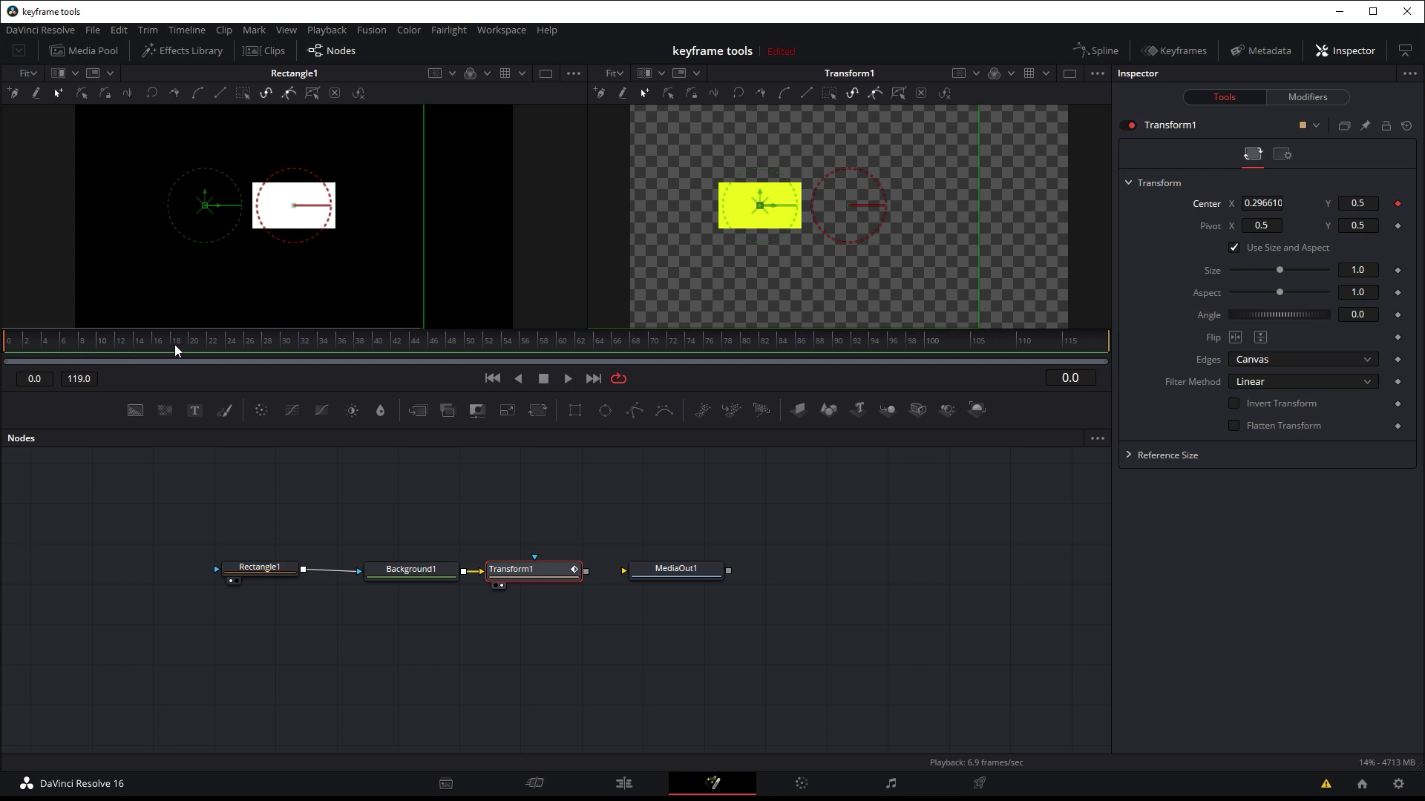
Keyframe Transform1's Center X at about 0.69 on frame 20 and play back the movement.
left_click_drag(207, 351, 191, 350)
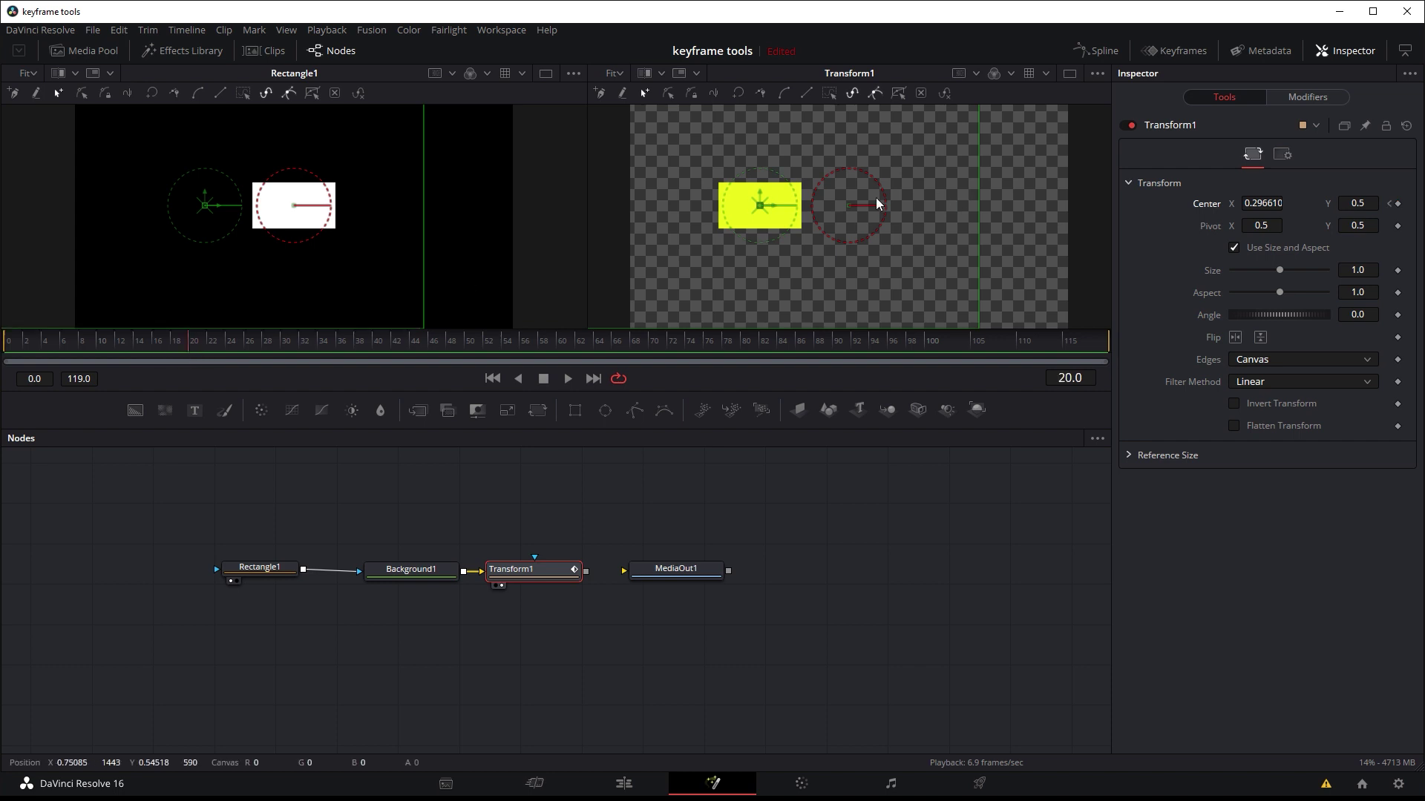
left_click_drag(772, 203, 945, 200)
left_click_drag(89, 343, 9, 343)
left_click(567, 378)
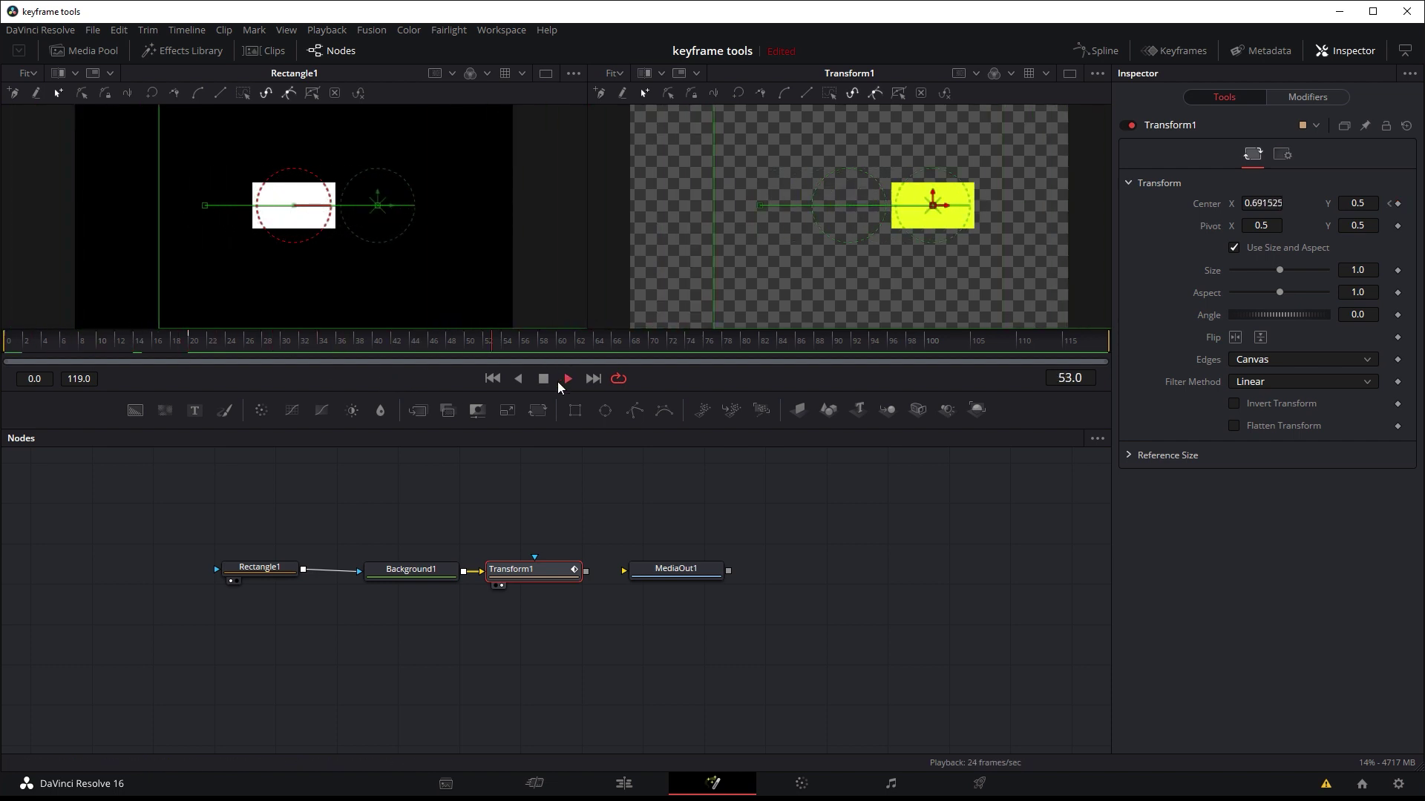
left_click(544, 379)
Open the Spline editor enlarged, with Transform1's Displacement curve displayed and fitted to the graph.
left_click(1091, 51)
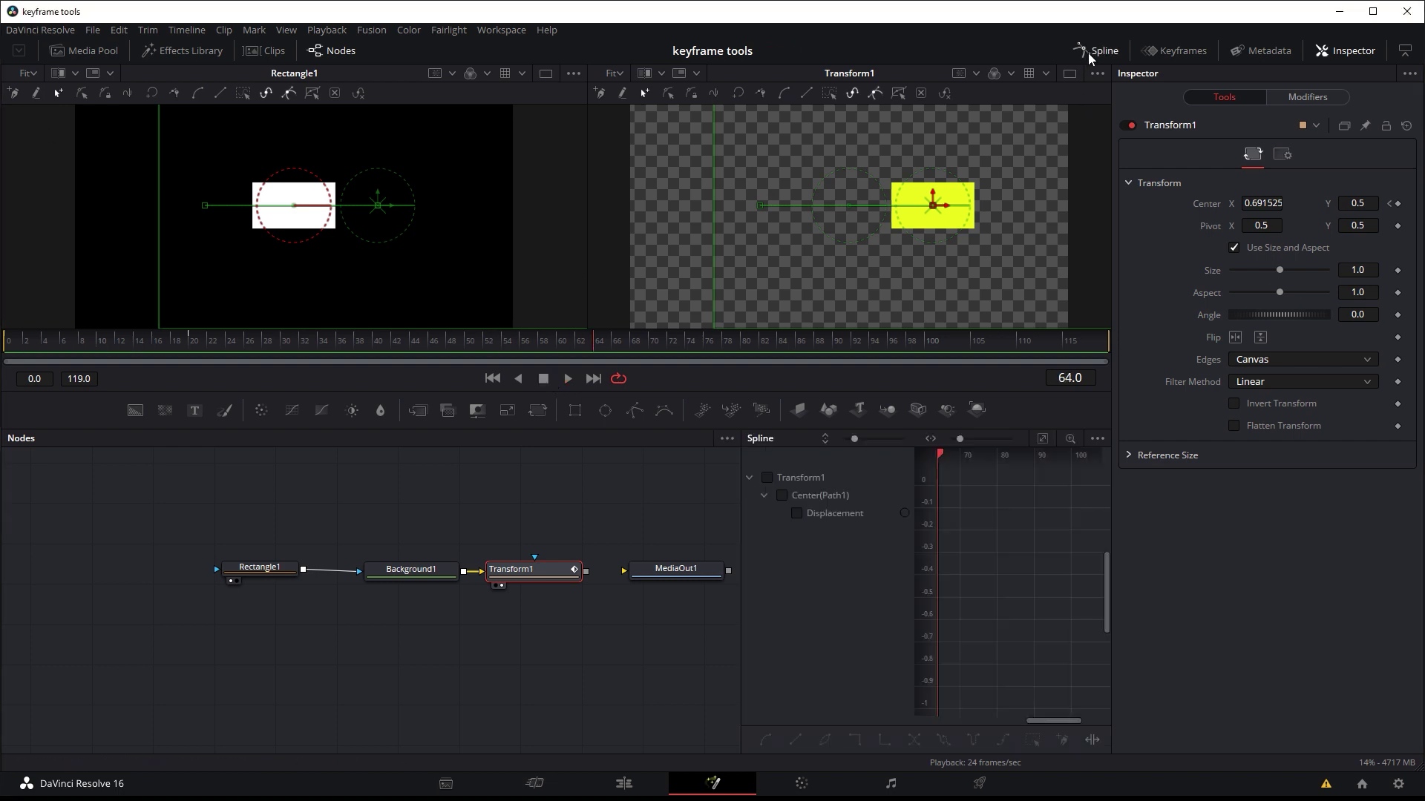
left_click(767, 478)
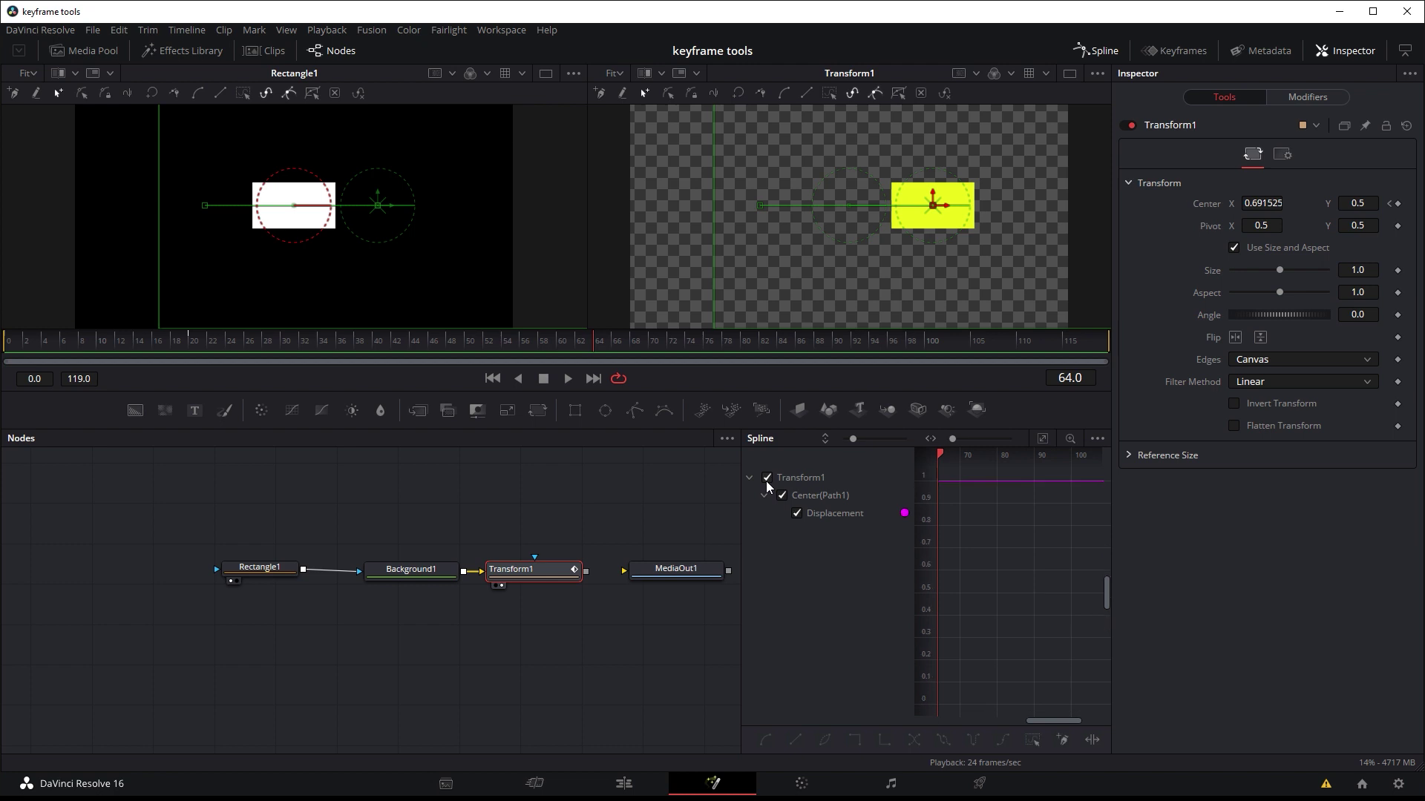
left_click_drag(738, 495, 484, 495)
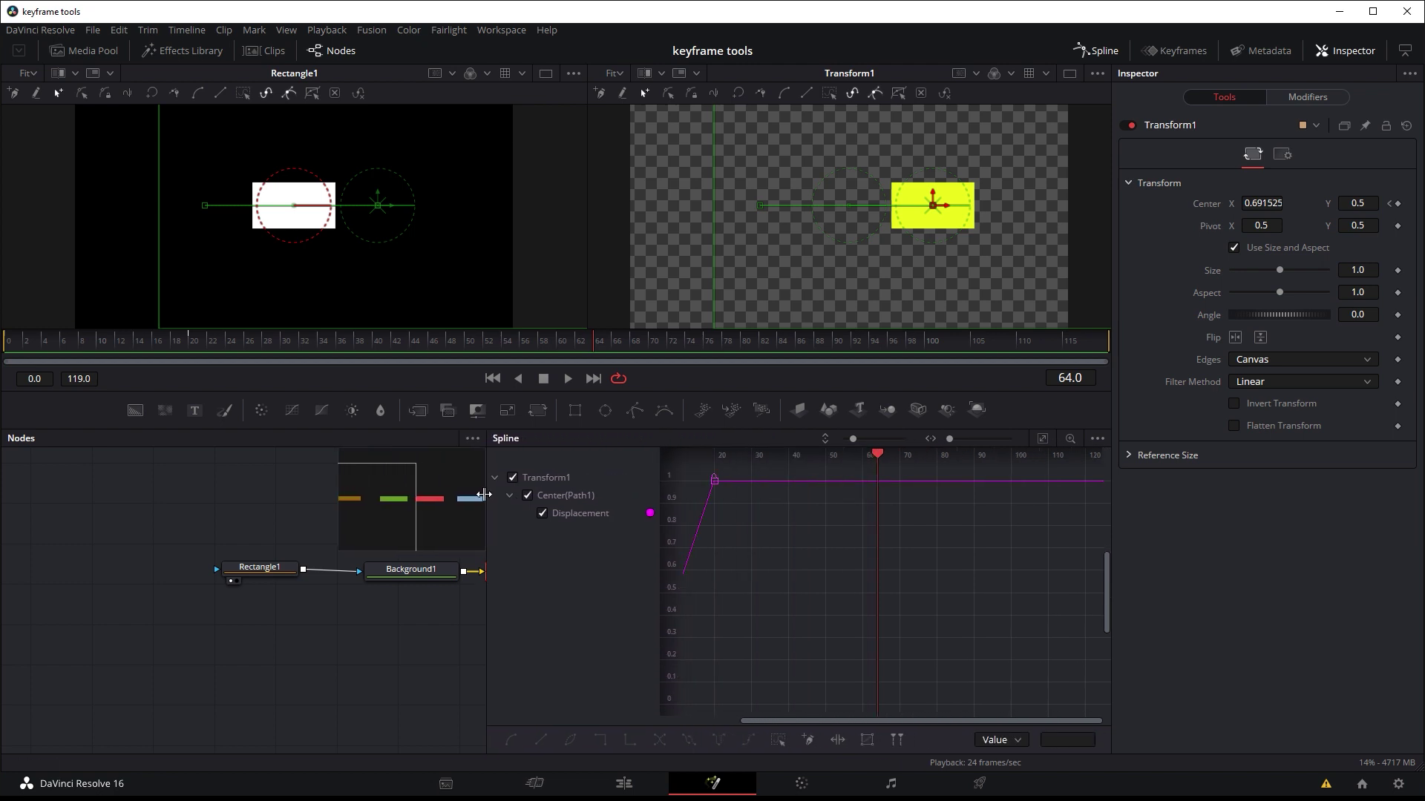
left_click(1043, 440)
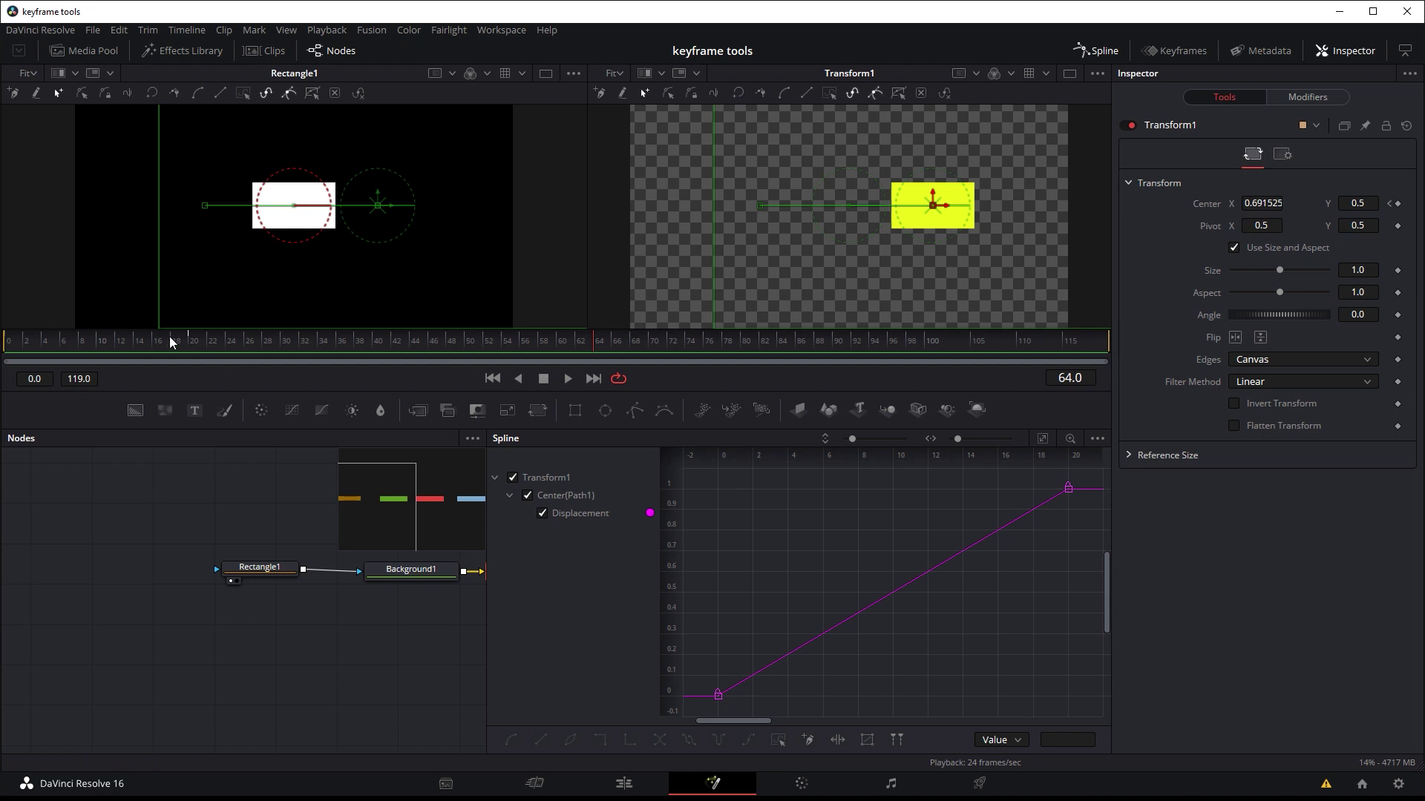
Select both Displacement keyframes at frames 0 and 20 and set the curve to Loop.
left_click(97, 339)
left_click_drag(757, 453, 718, 454)
left_click_drag(739, 721, 717, 720)
left_click_drag(846, 458, 692, 695)
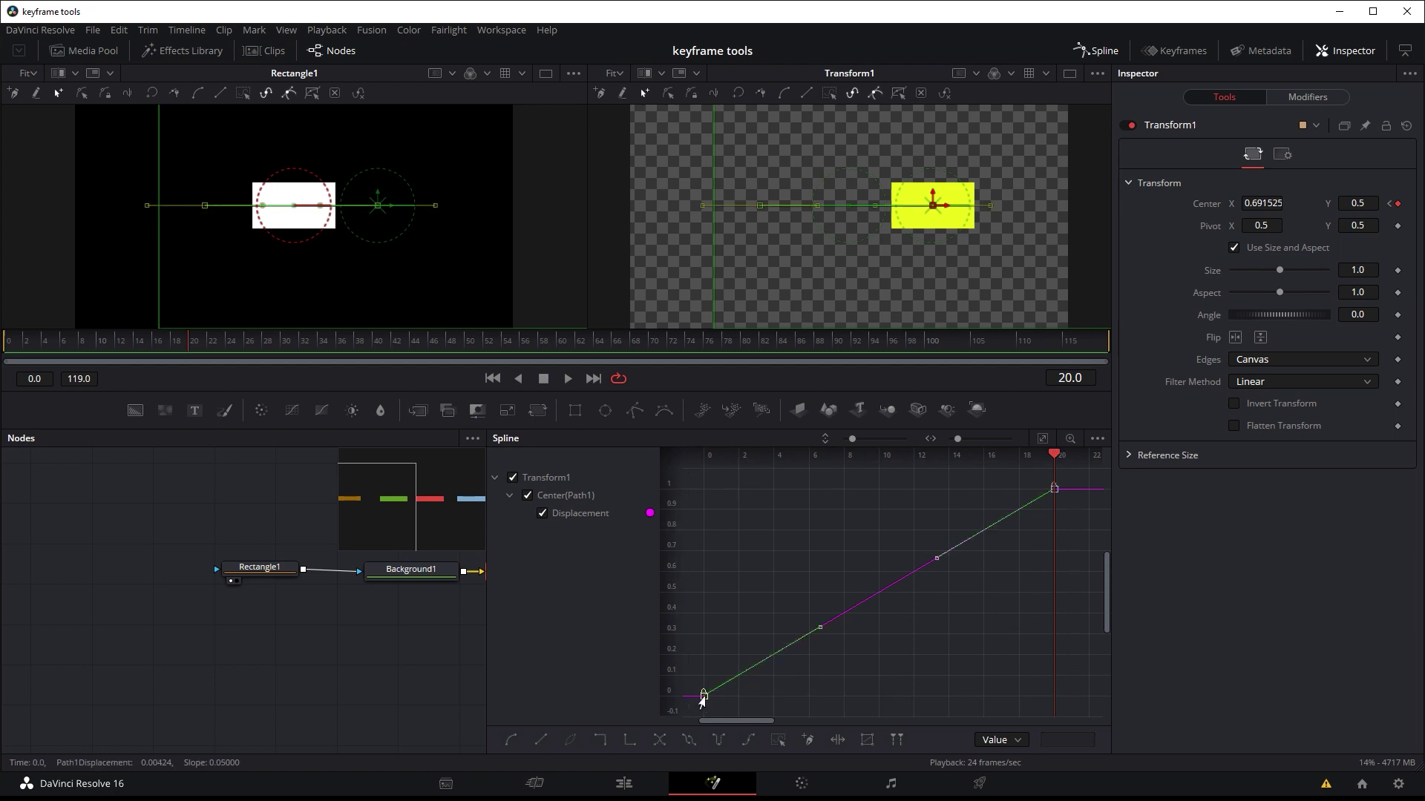
right_click(704, 696)
mouse_move(791, 503)
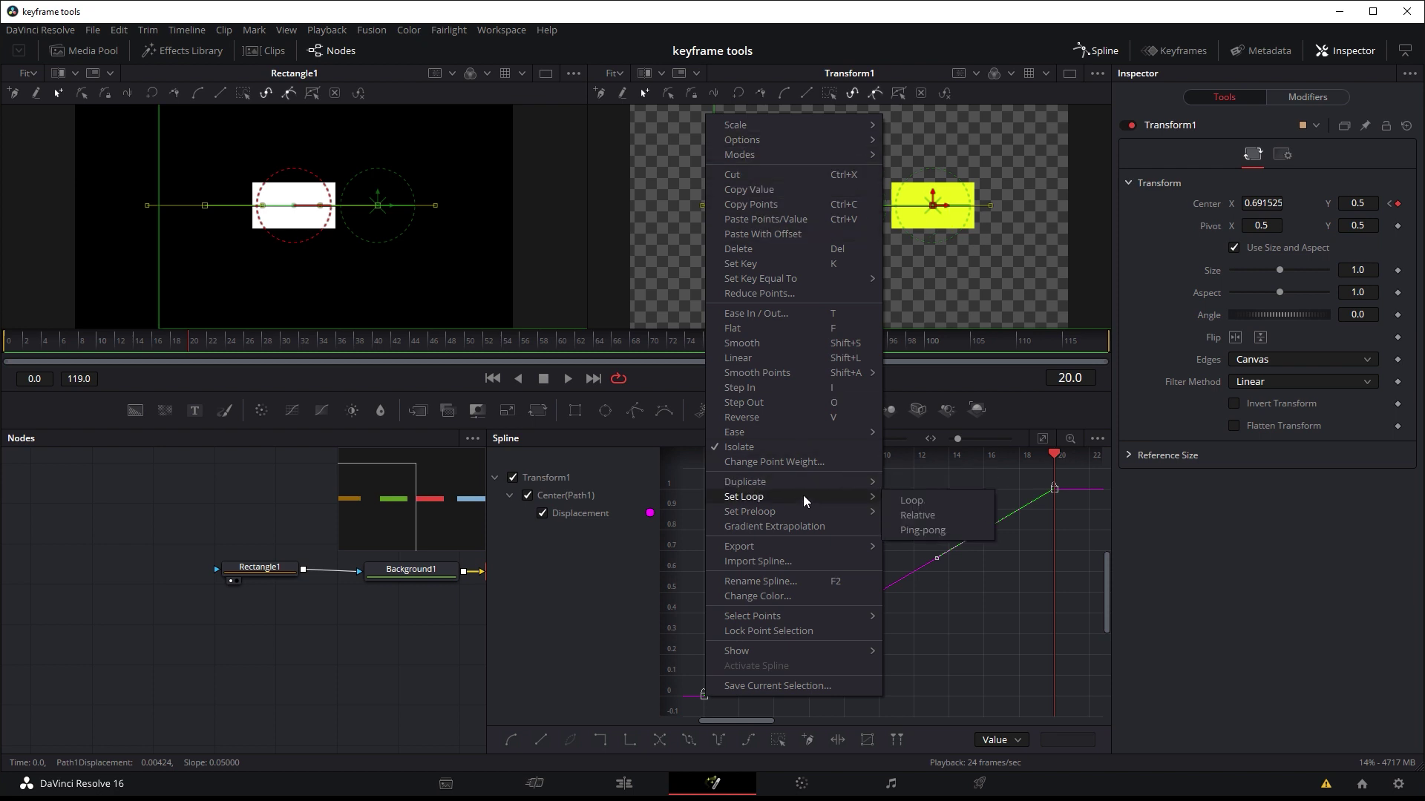
left_click(906, 499)
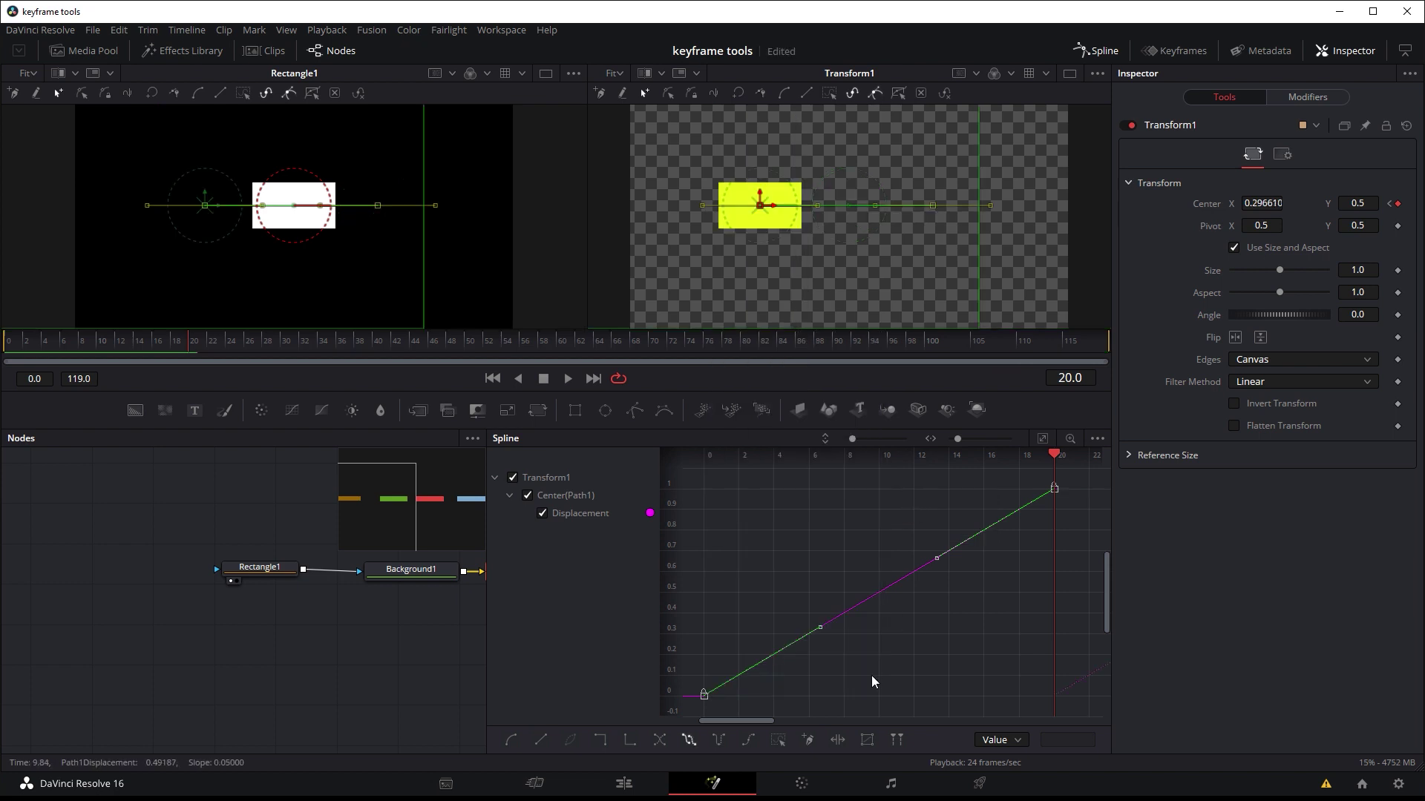
Review the looped Displacement curve past frame 20 and play back the repeating animation.
scroll(874, 617, "down", 5)
scroll(873, 618, "down", 2)
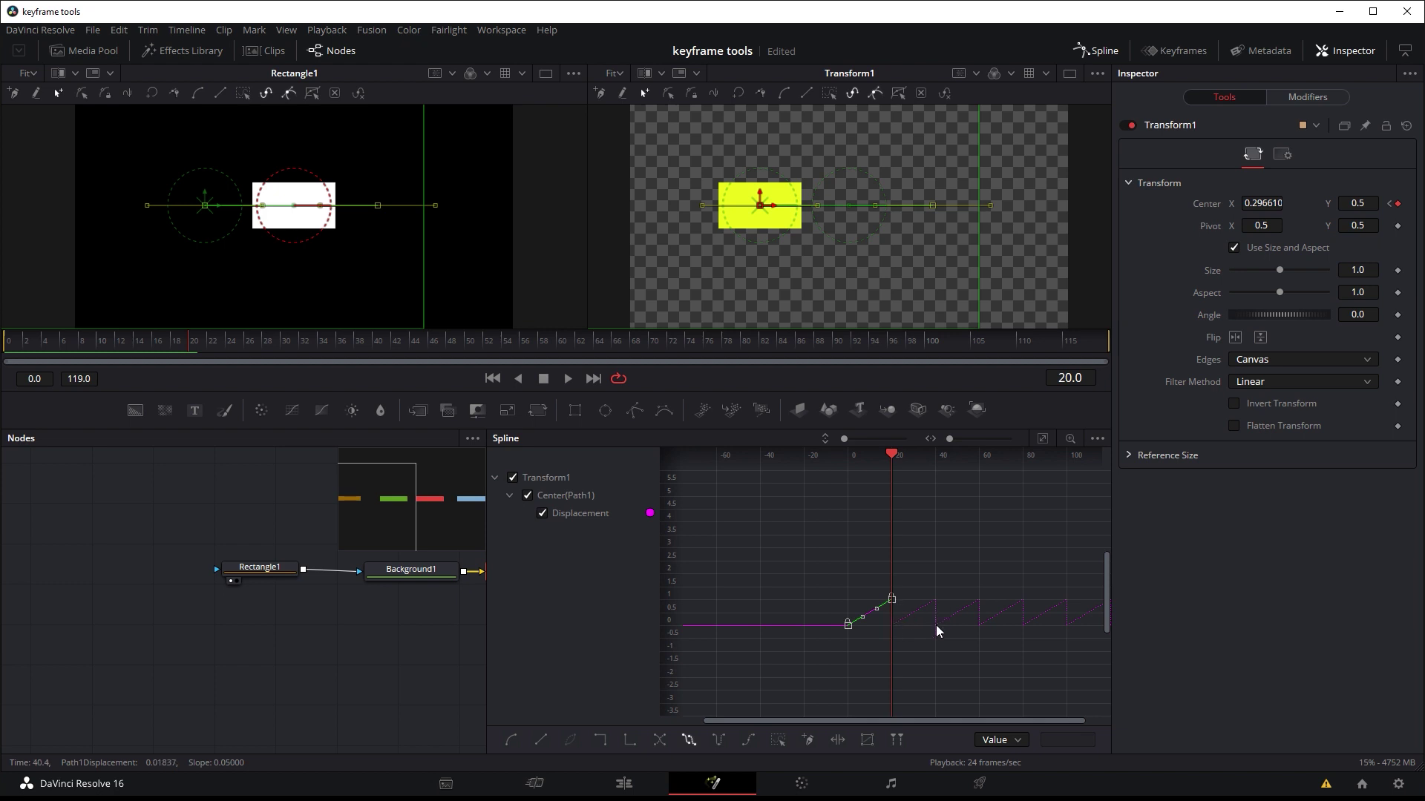
left_click(569, 379)
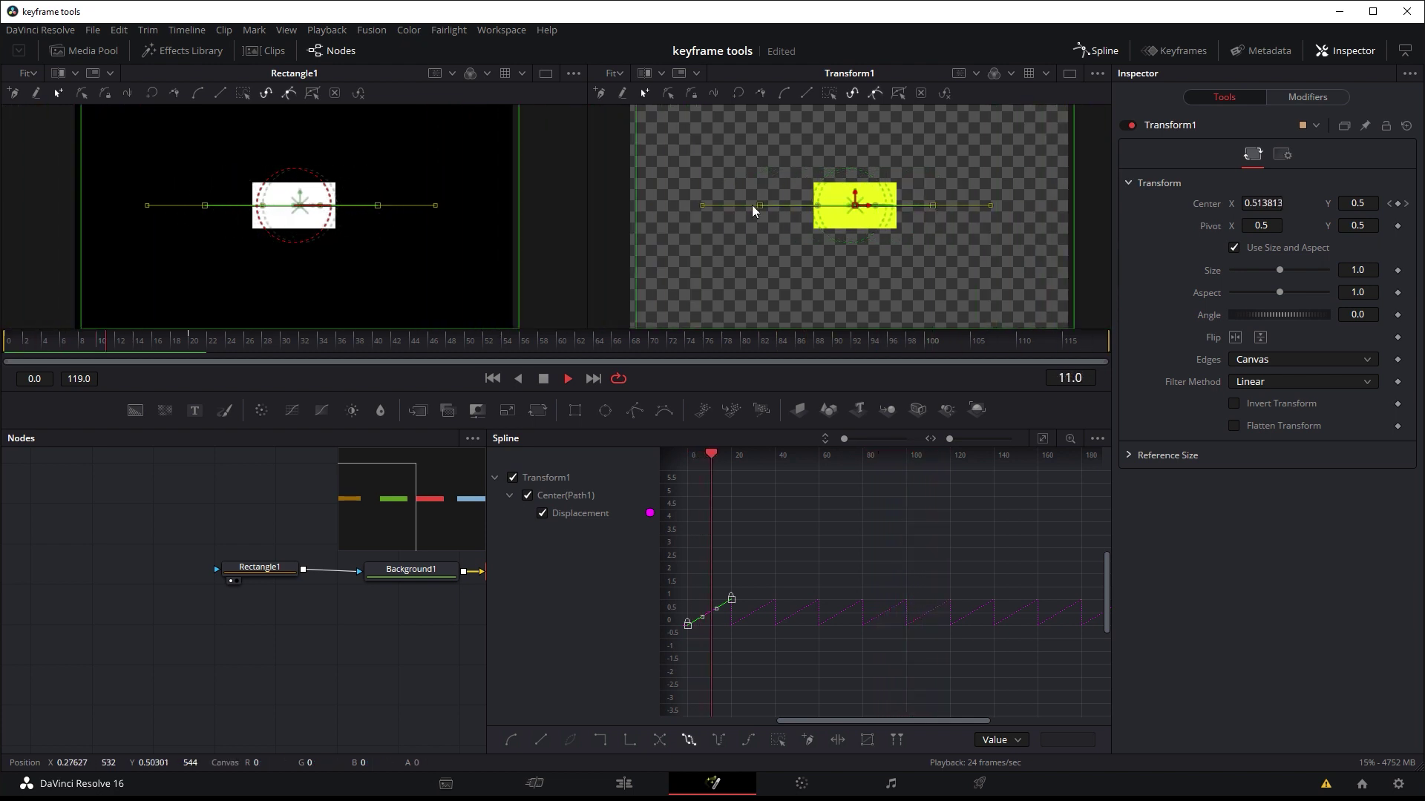
key("space")
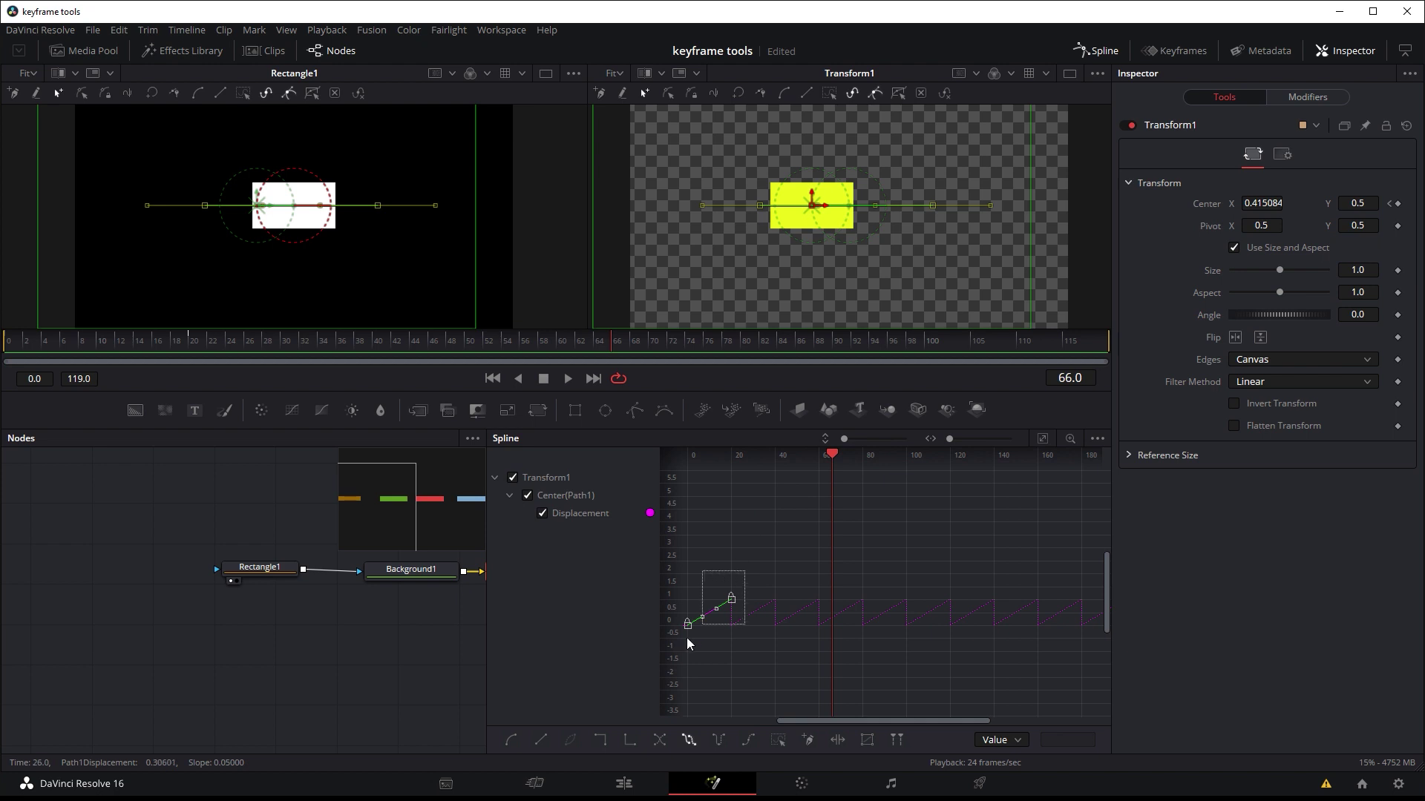
Set the loop mode of the selected Displacement keyframes to Ping-pong and play back the animation.
right_click(730, 607)
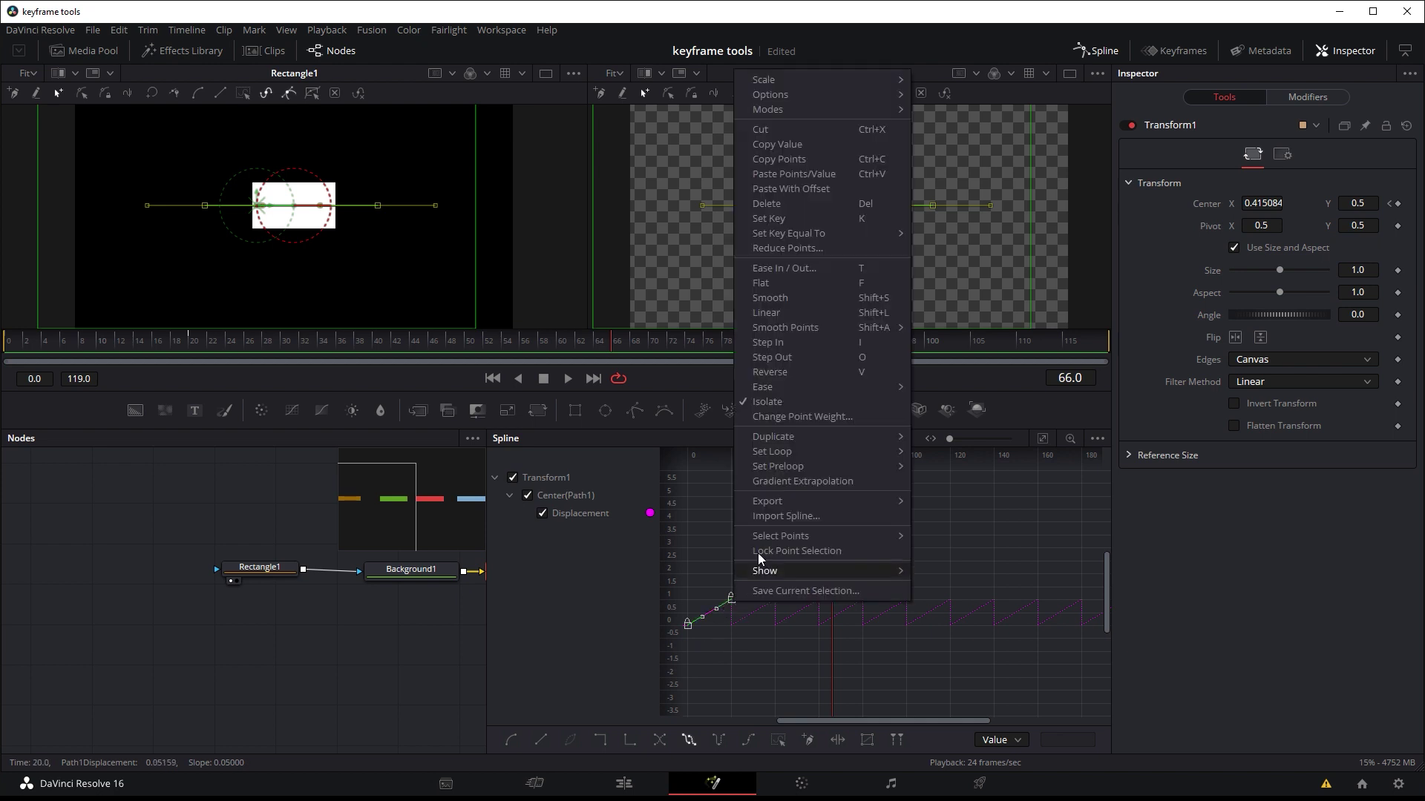
mouse_move(772, 452)
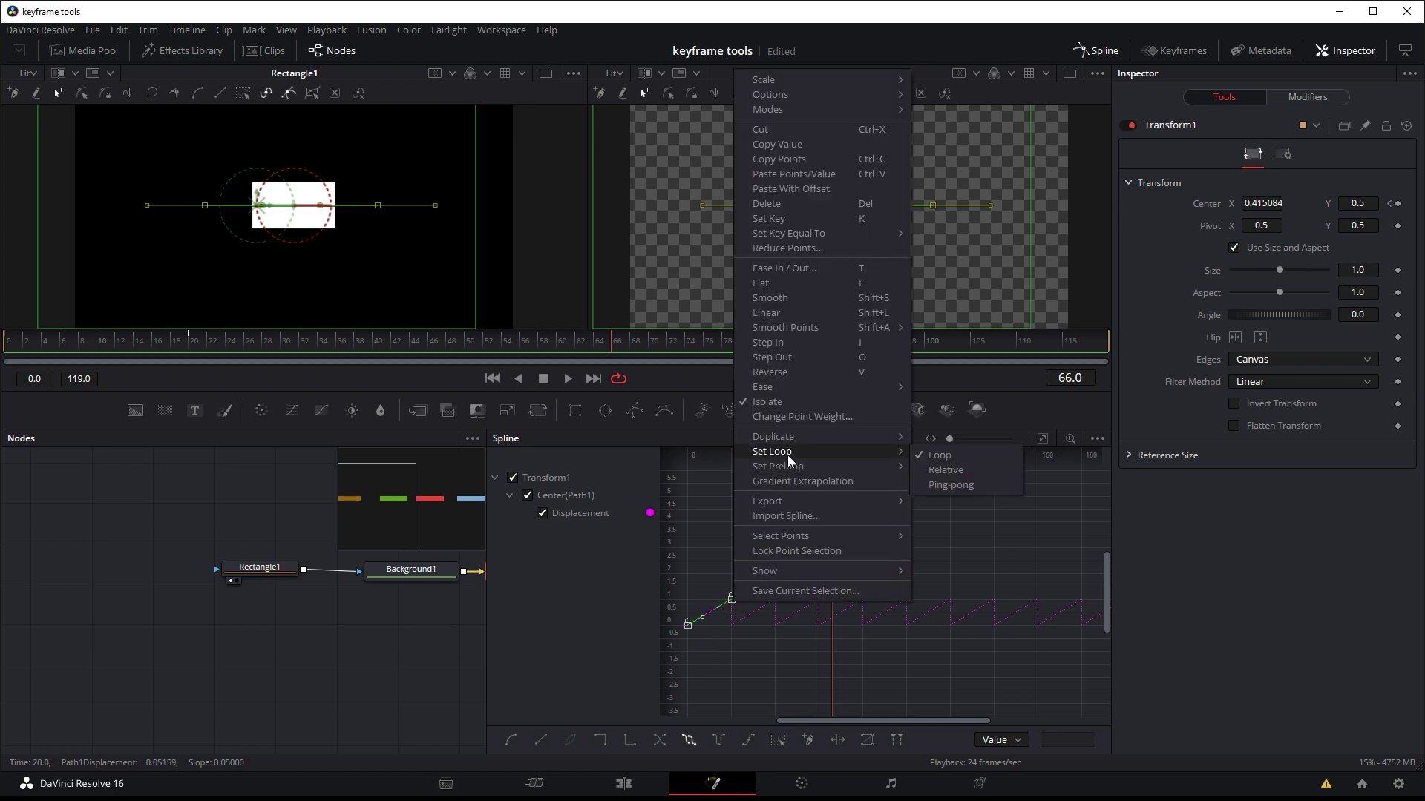
left_click(950, 485)
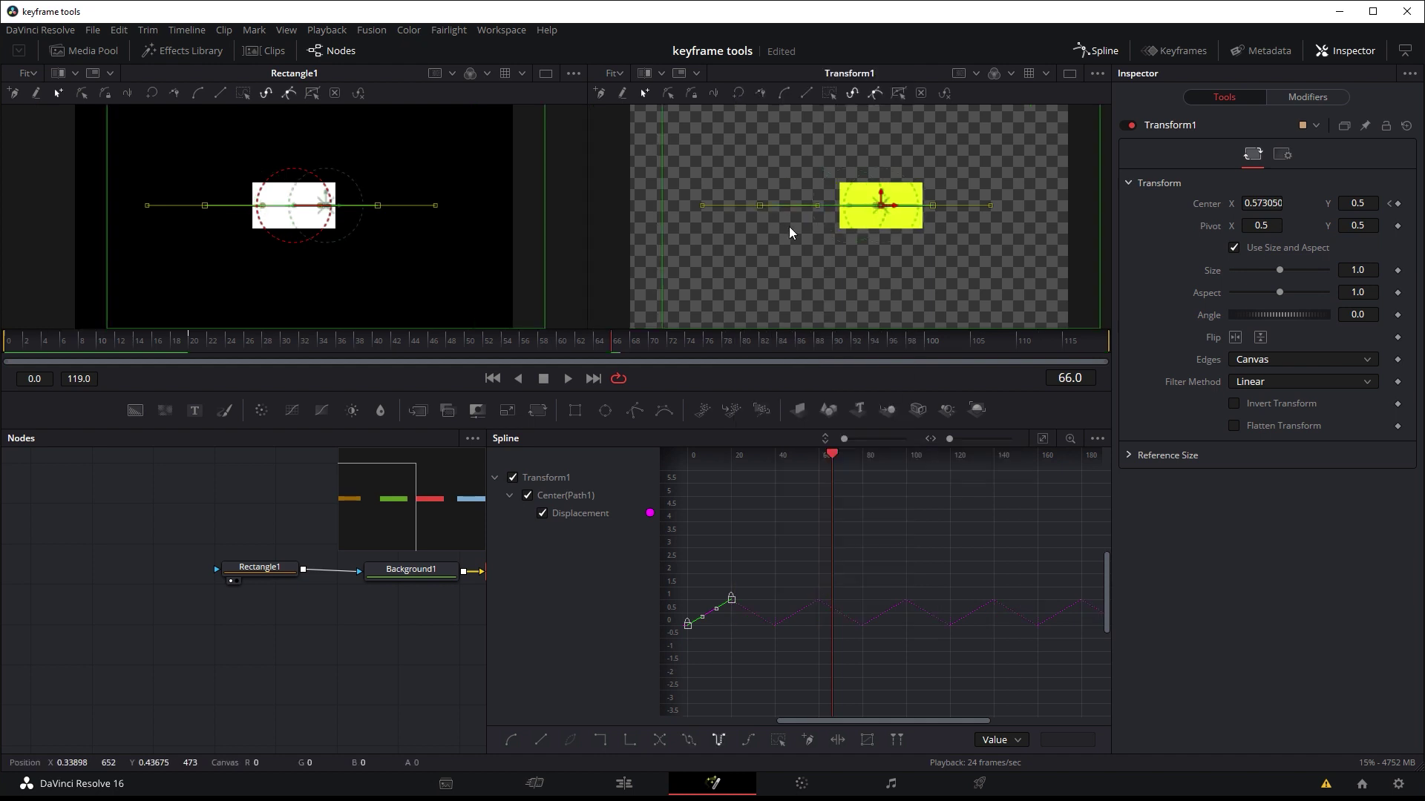
left_click(566, 376)
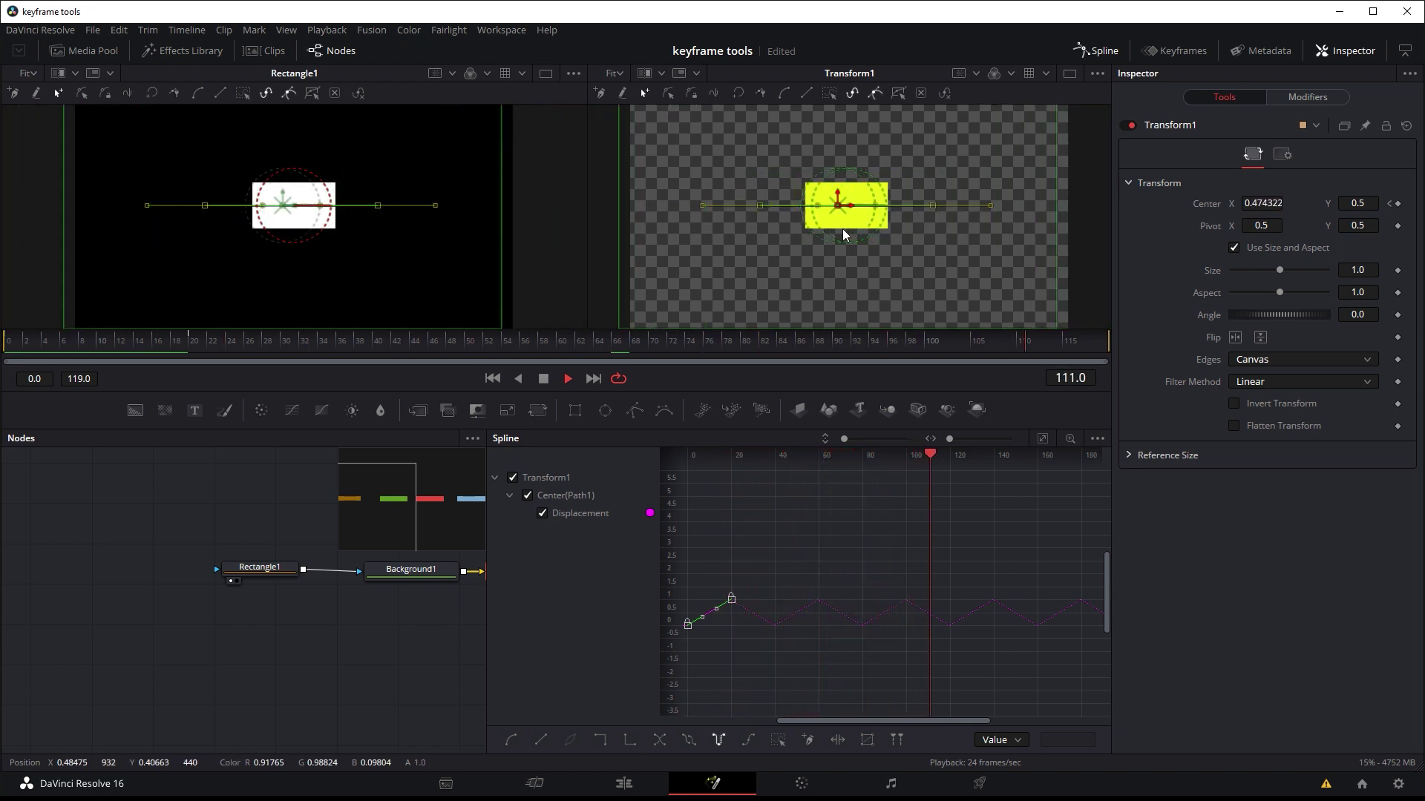
Move the end Displacement keyframe out to about frame 44 and play back the ping-pong animation from the start.
left_click(544, 379)
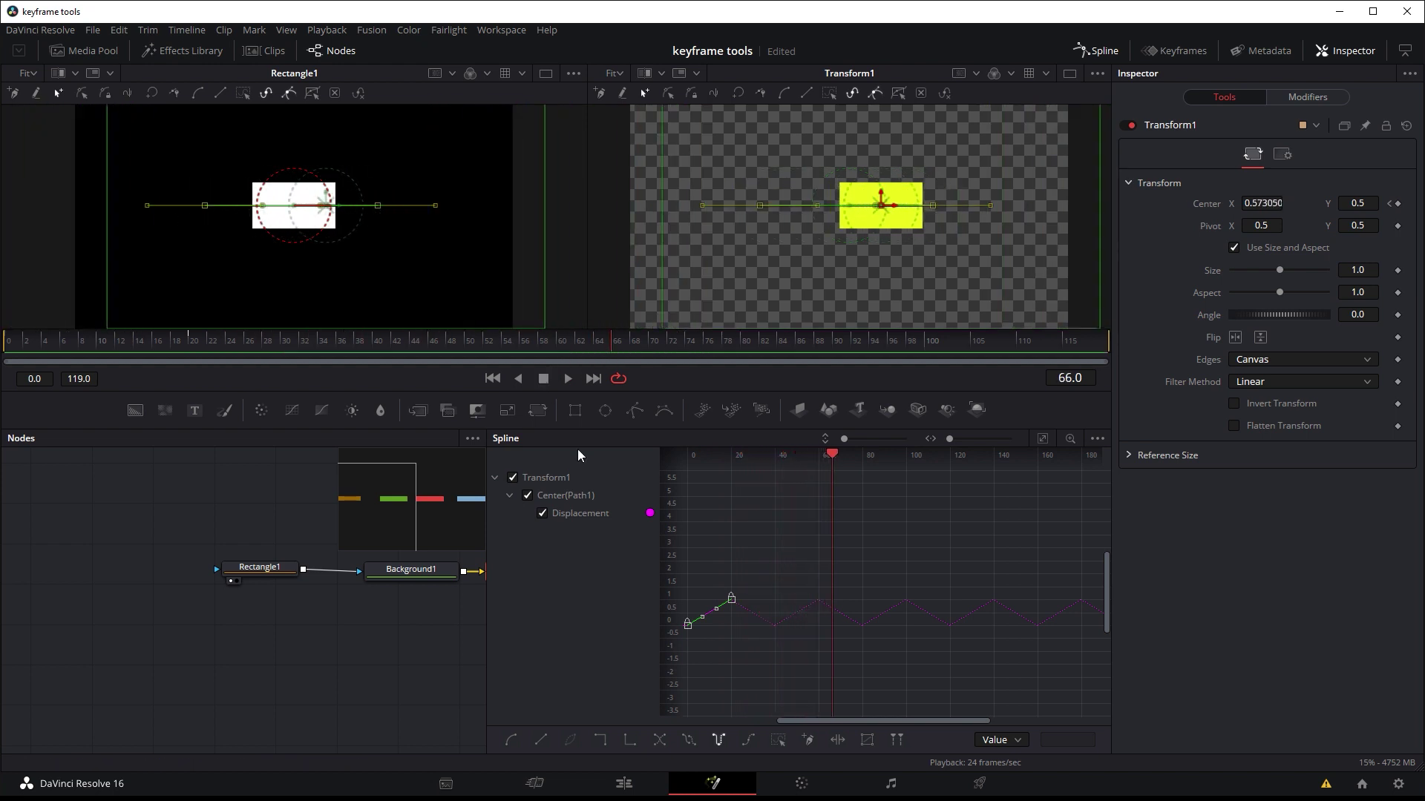
left_click(729, 602)
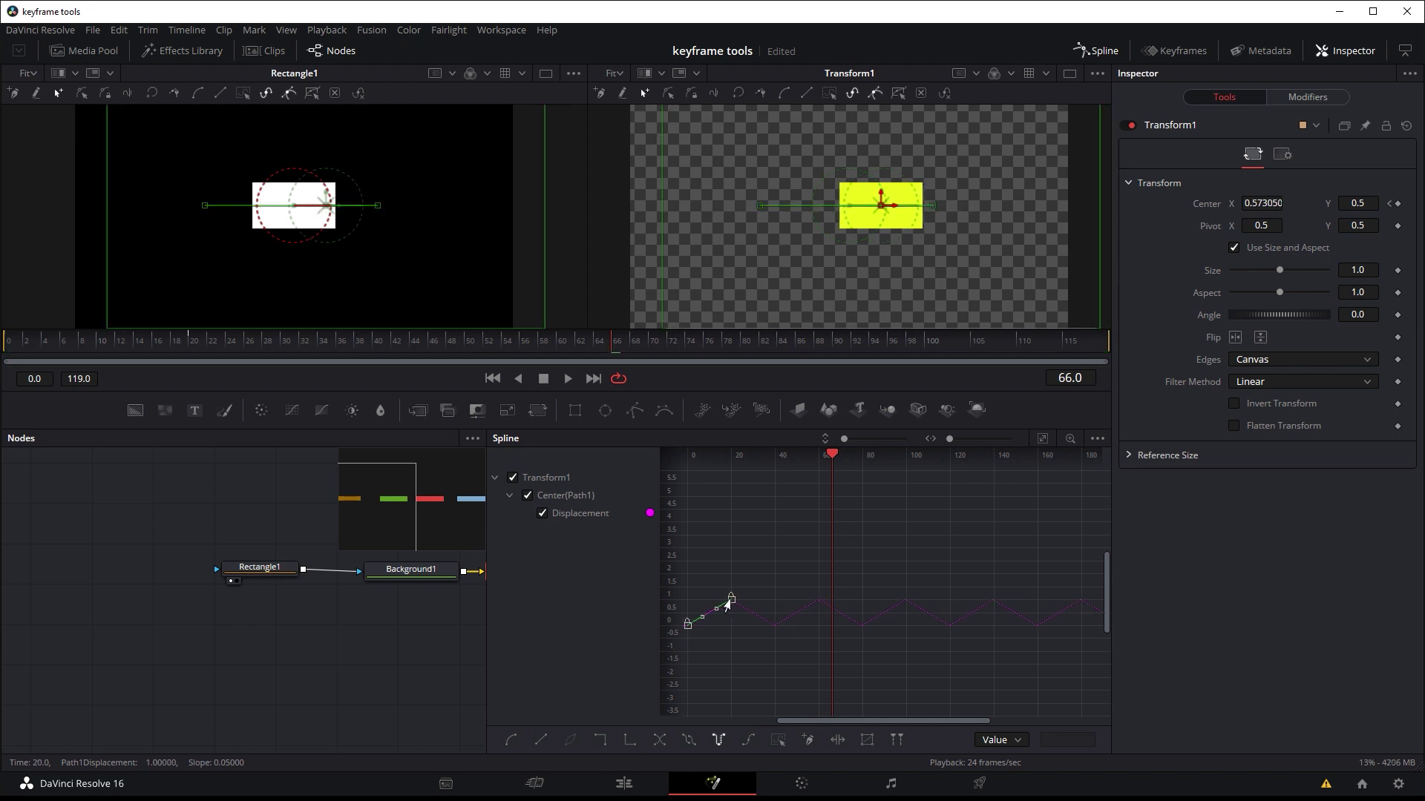
left_click(755, 584)
left_click(730, 602)
left_click_drag(731, 605, 760, 601)
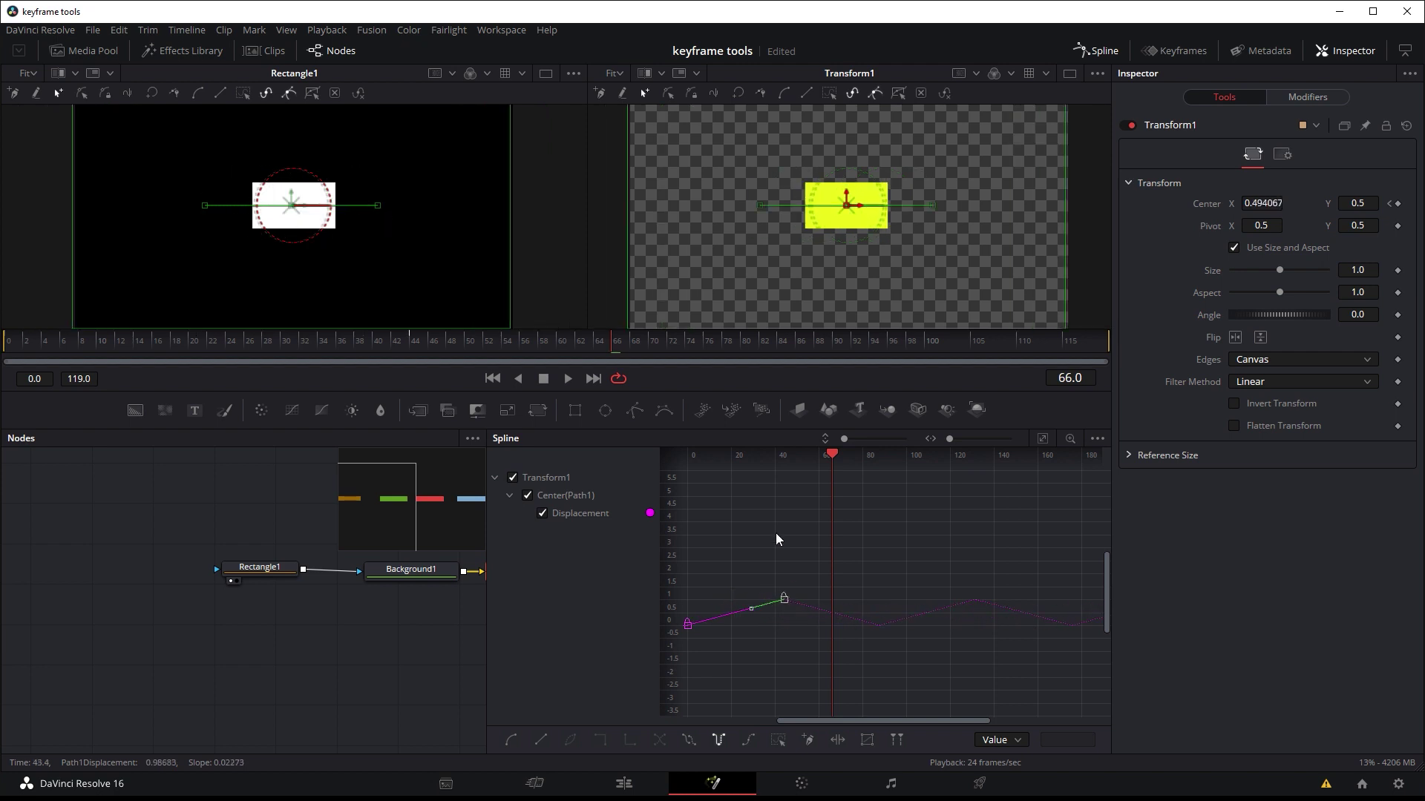
left_click_drag(829, 458, 679, 464)
key("space")
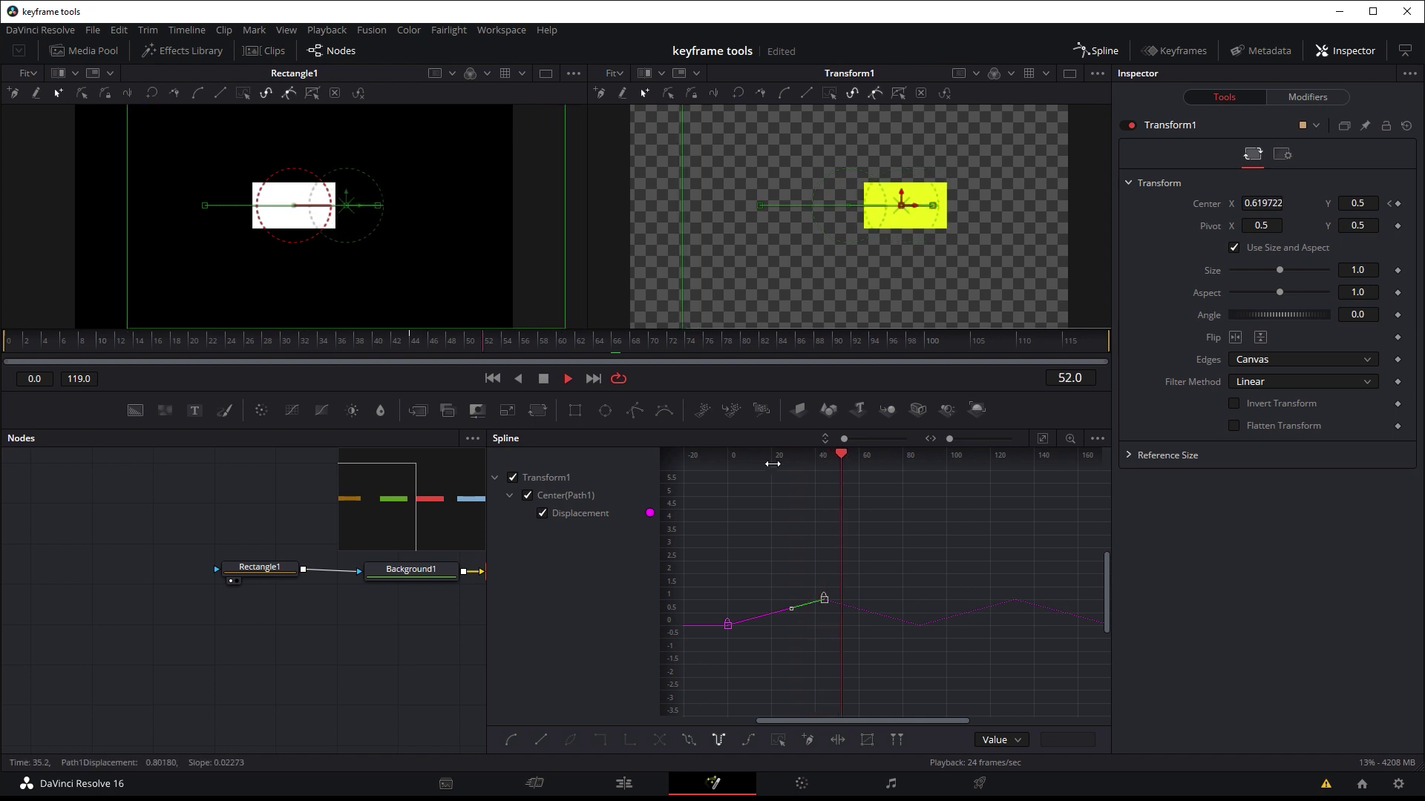
key("space")
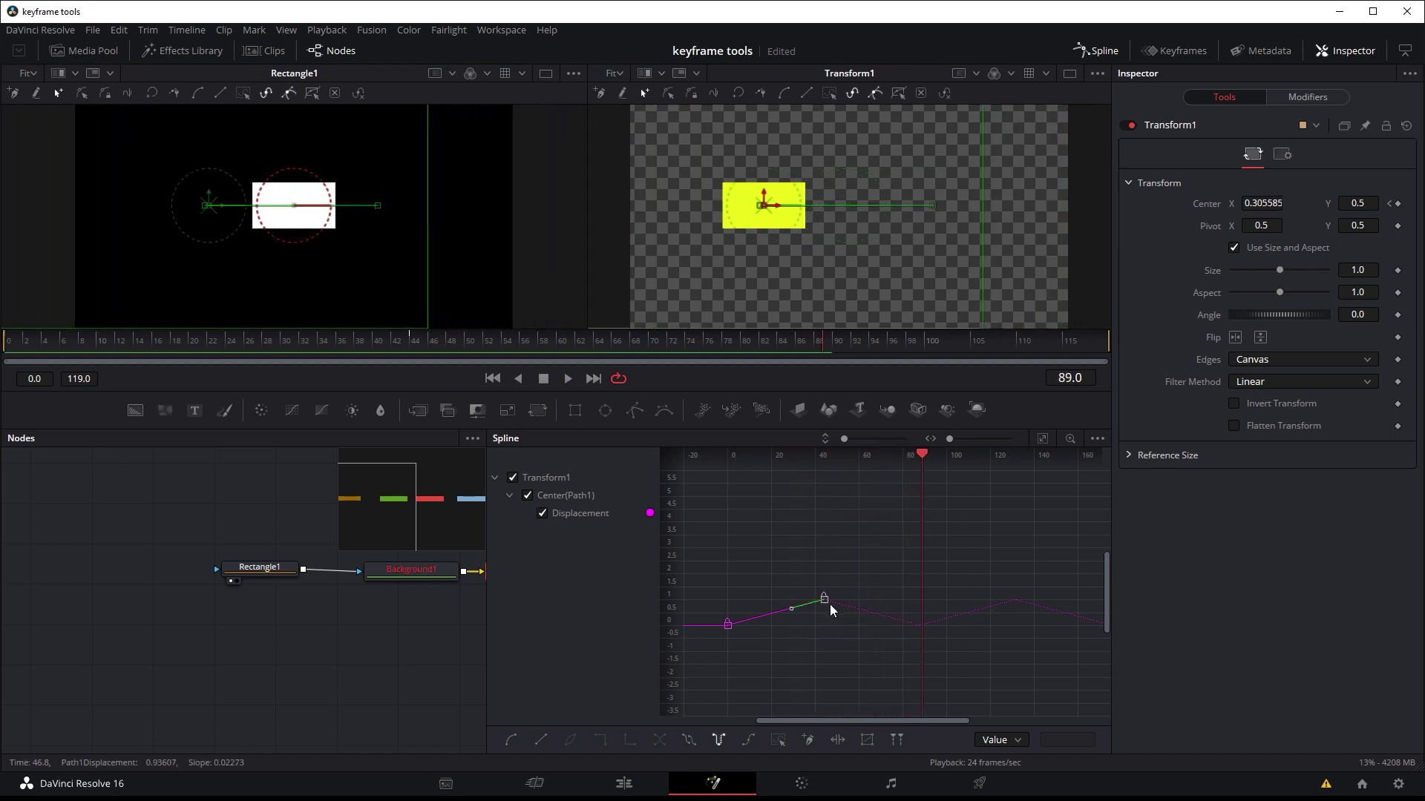
Move the end Displacement keyframe back to frame 14 and play back the ping-pong animation from the start.
left_click_drag(823, 601, 758, 598)
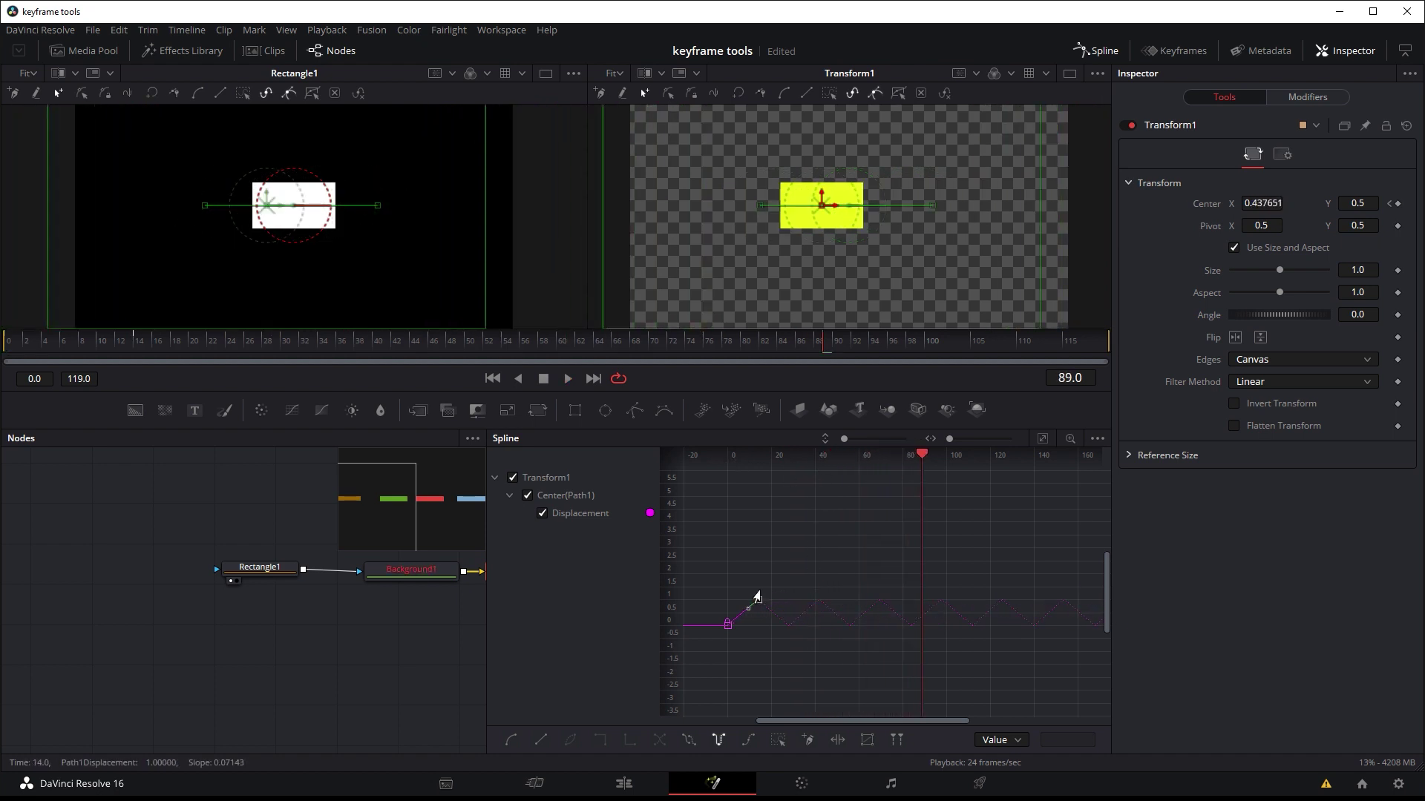
left_click_drag(923, 457, 720, 456)
key("space")
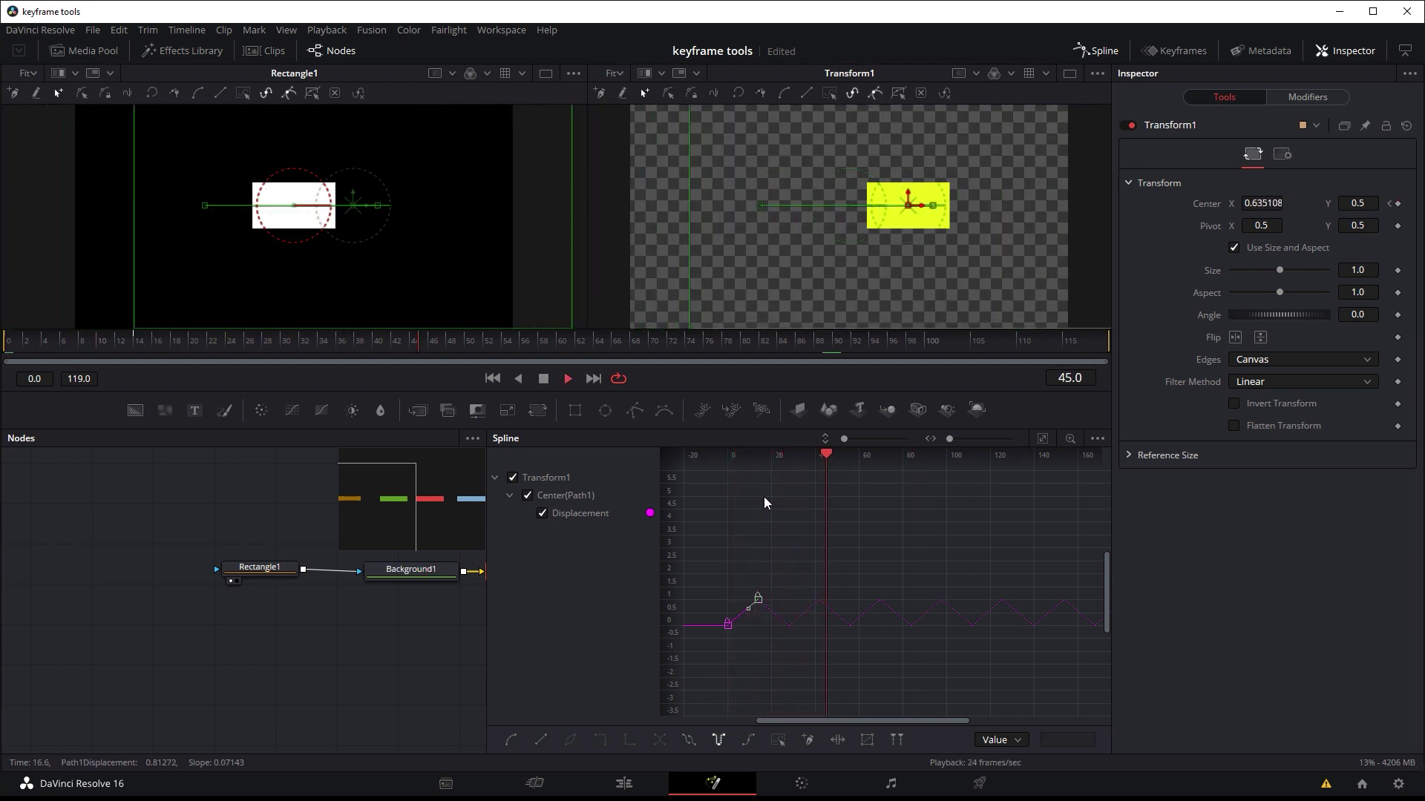
key("space")
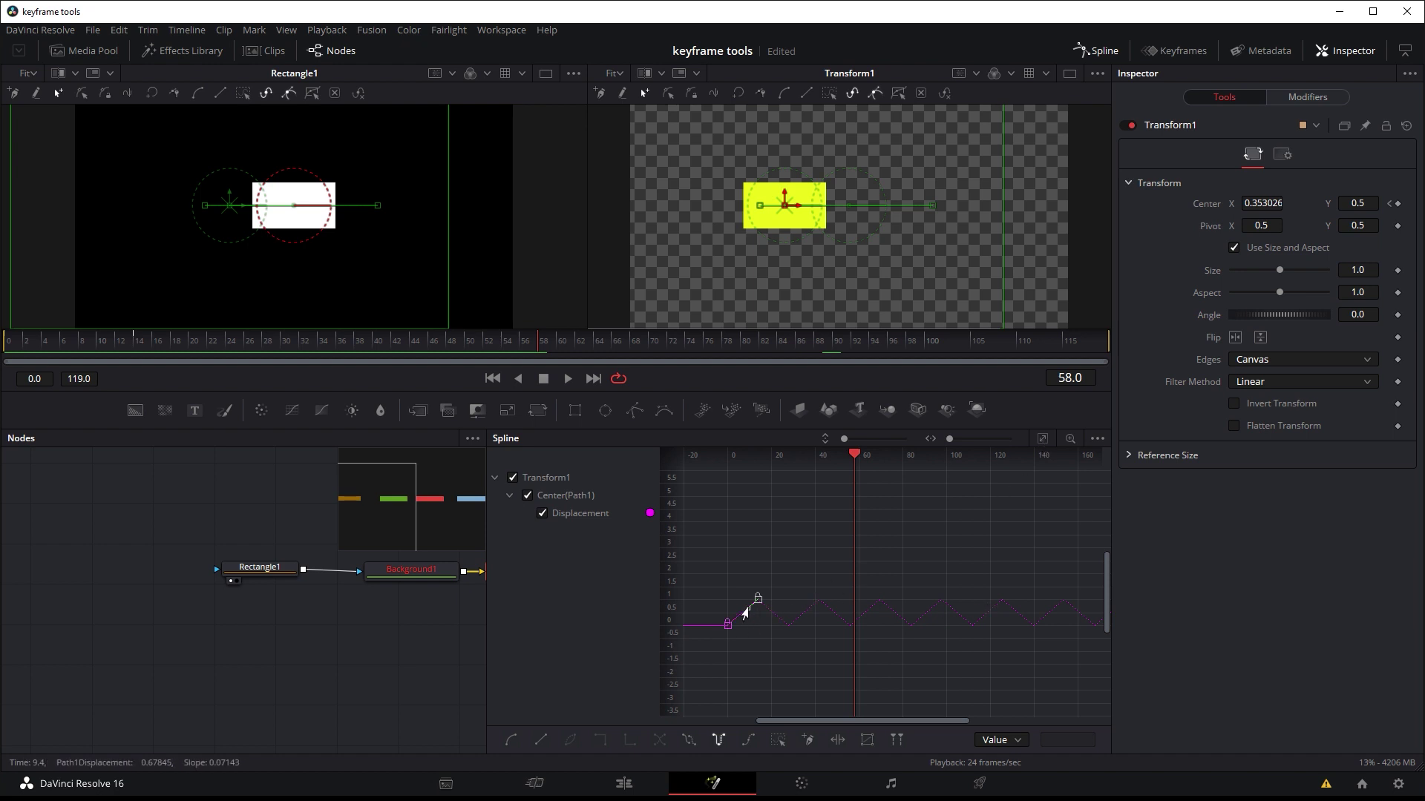
Raise the end keyframe's incoming handle to curve the Displacement line into that keyframe, and play back the eased motion.
left_click_drag(746, 614, 742, 603)
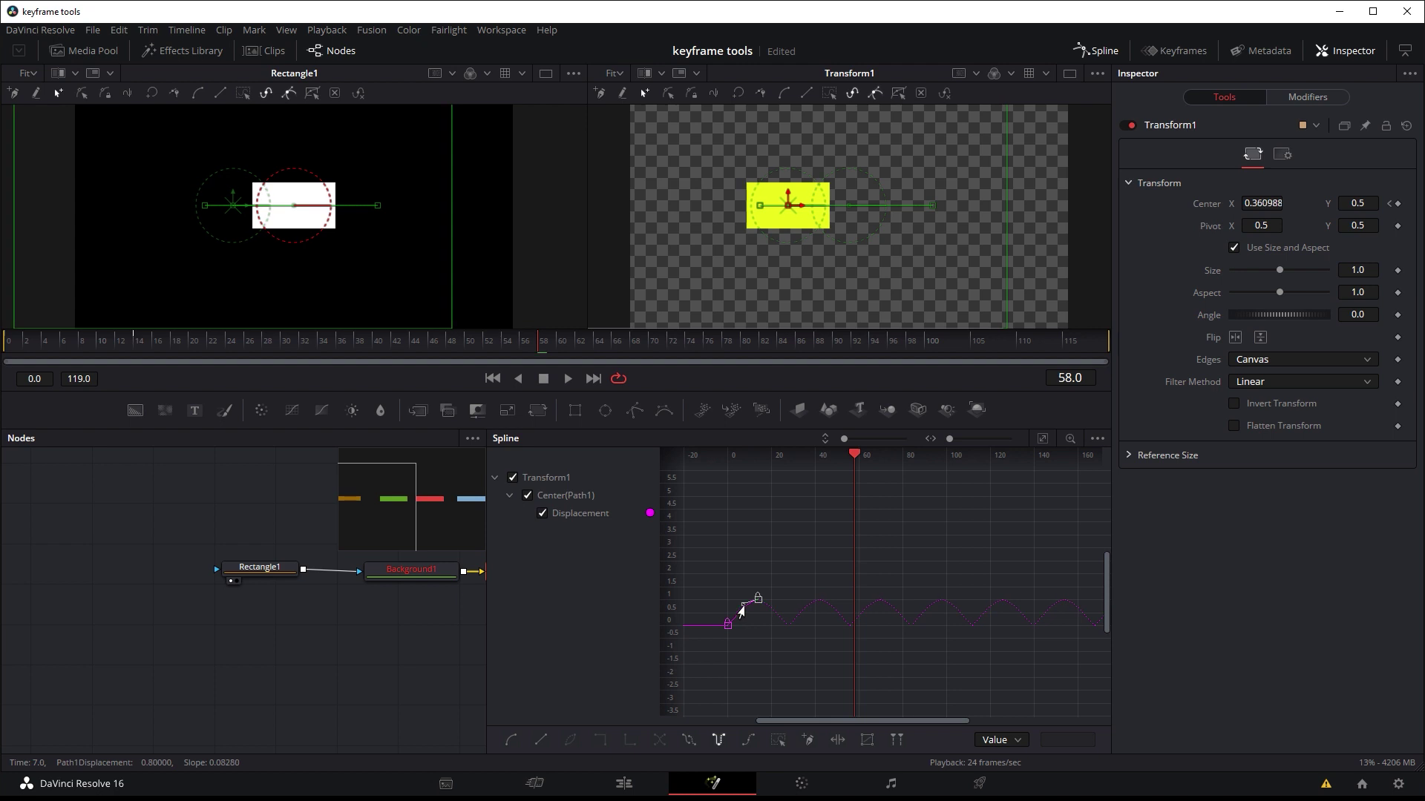
left_click(1042, 438)
left_click_drag(889, 519, 857, 504)
scroll(897, 559, "down", 5)
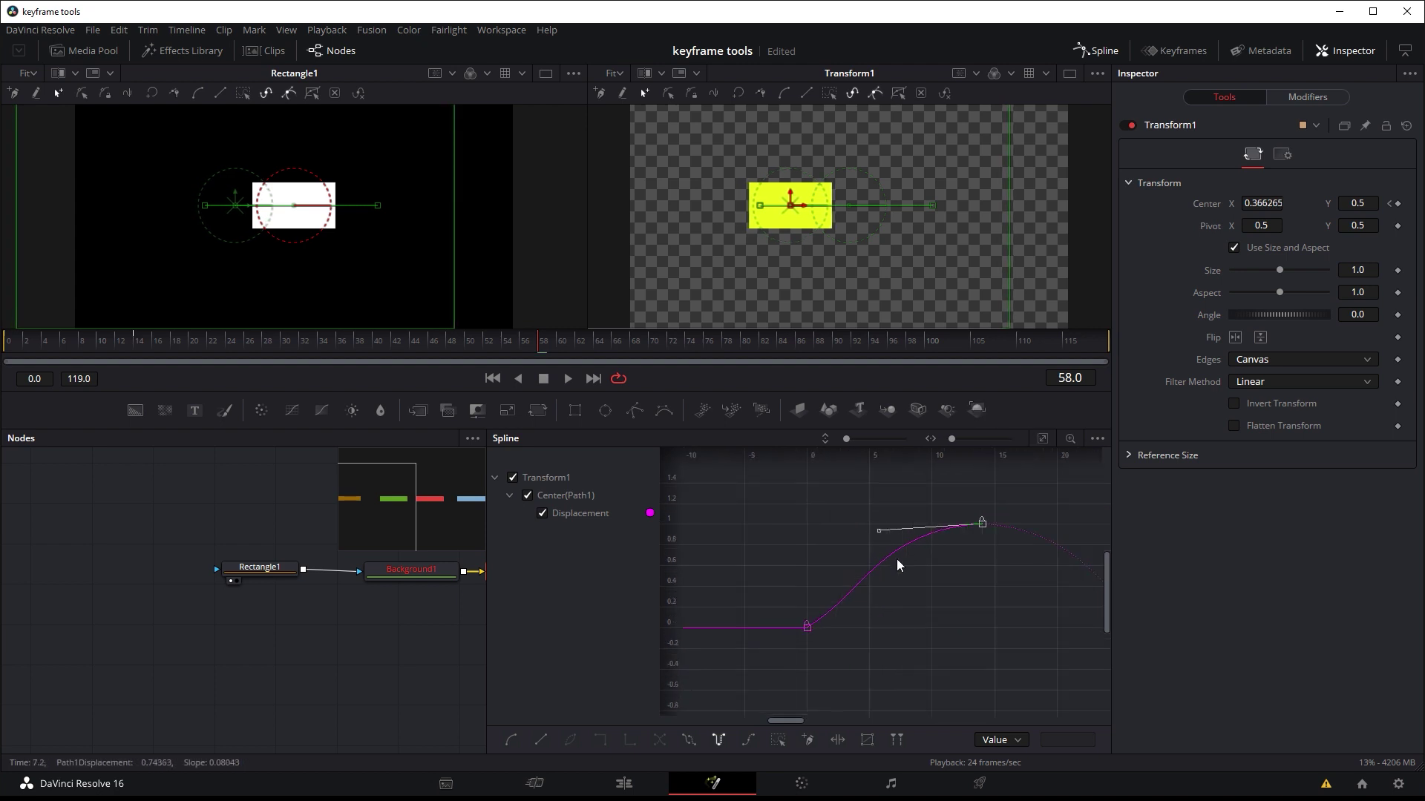
left_click_drag(795, 719, 839, 718)
left_click(568, 379)
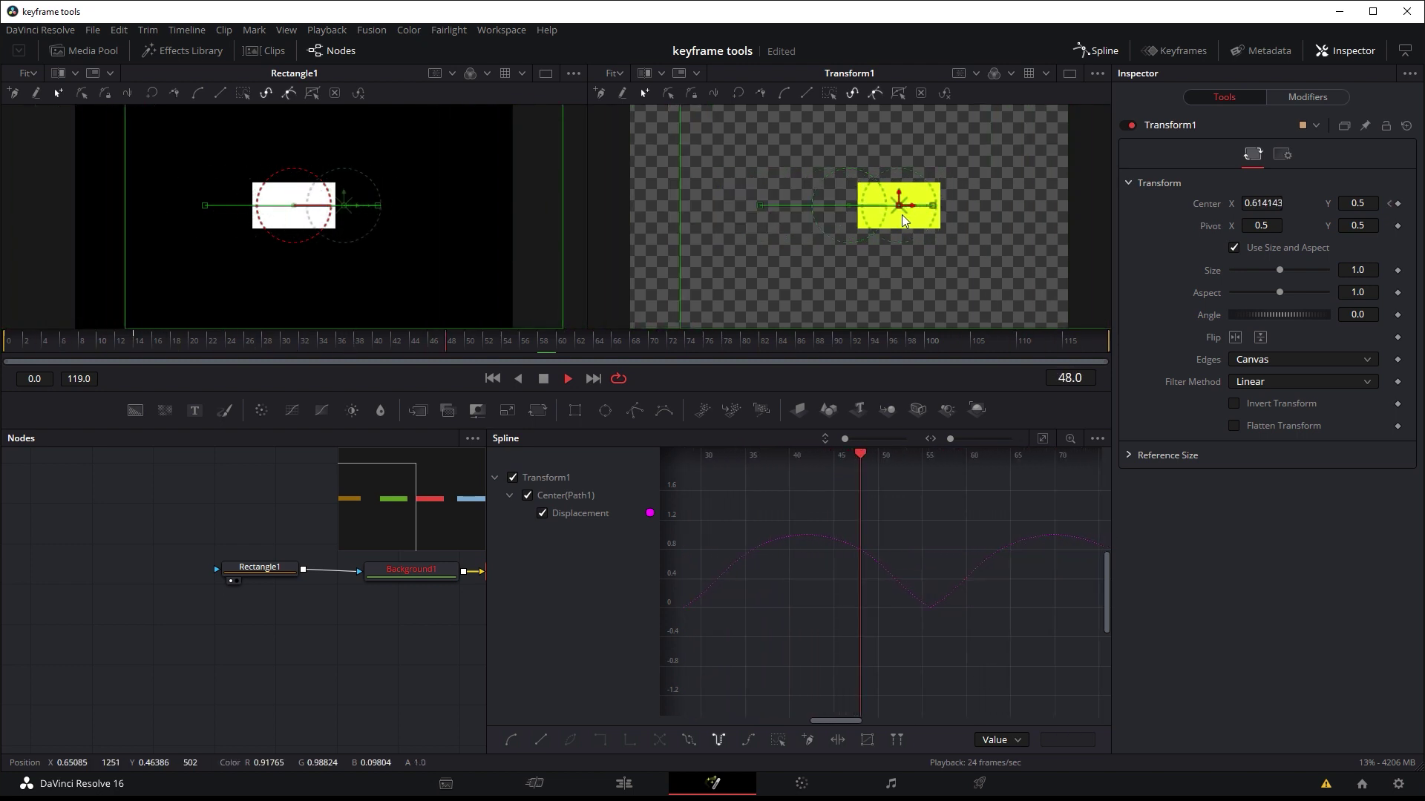
left_click(549, 380)
Set both Displacement keyframes, at frames 0 and 14, to Smooth and play back the animation.
left_click_drag(866, 723, 780, 723)
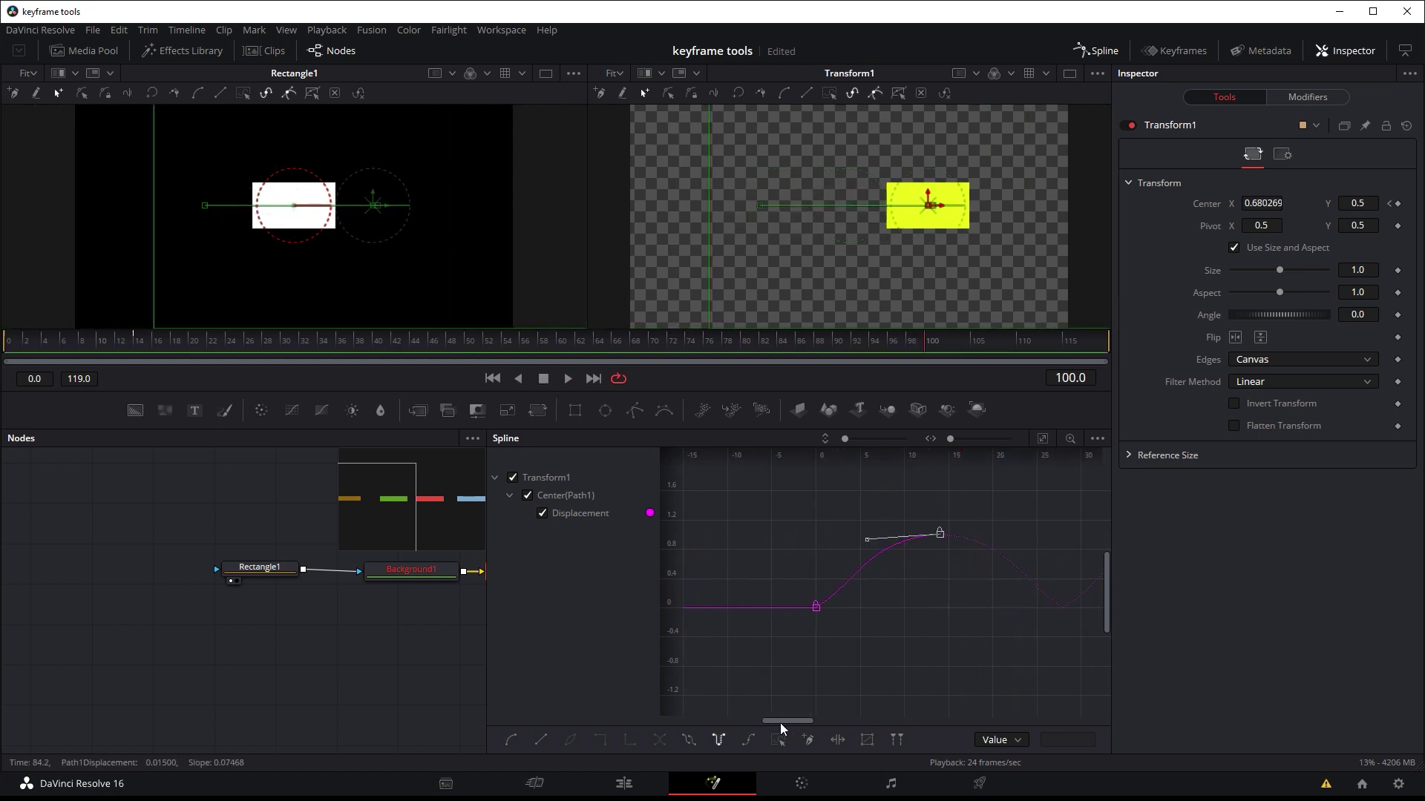
left_click_drag(969, 504, 810, 614)
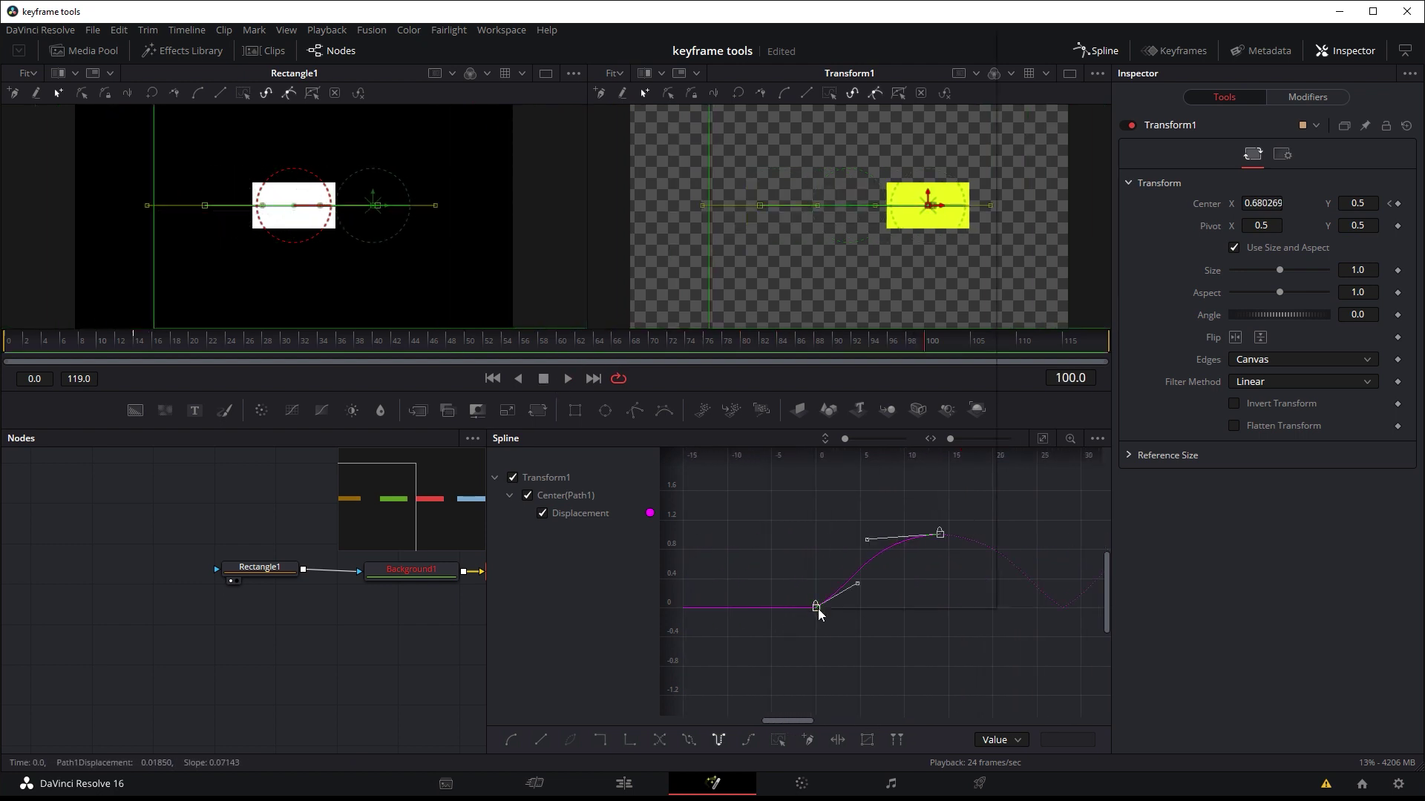
right_click(814, 607)
mouse_move(888, 284)
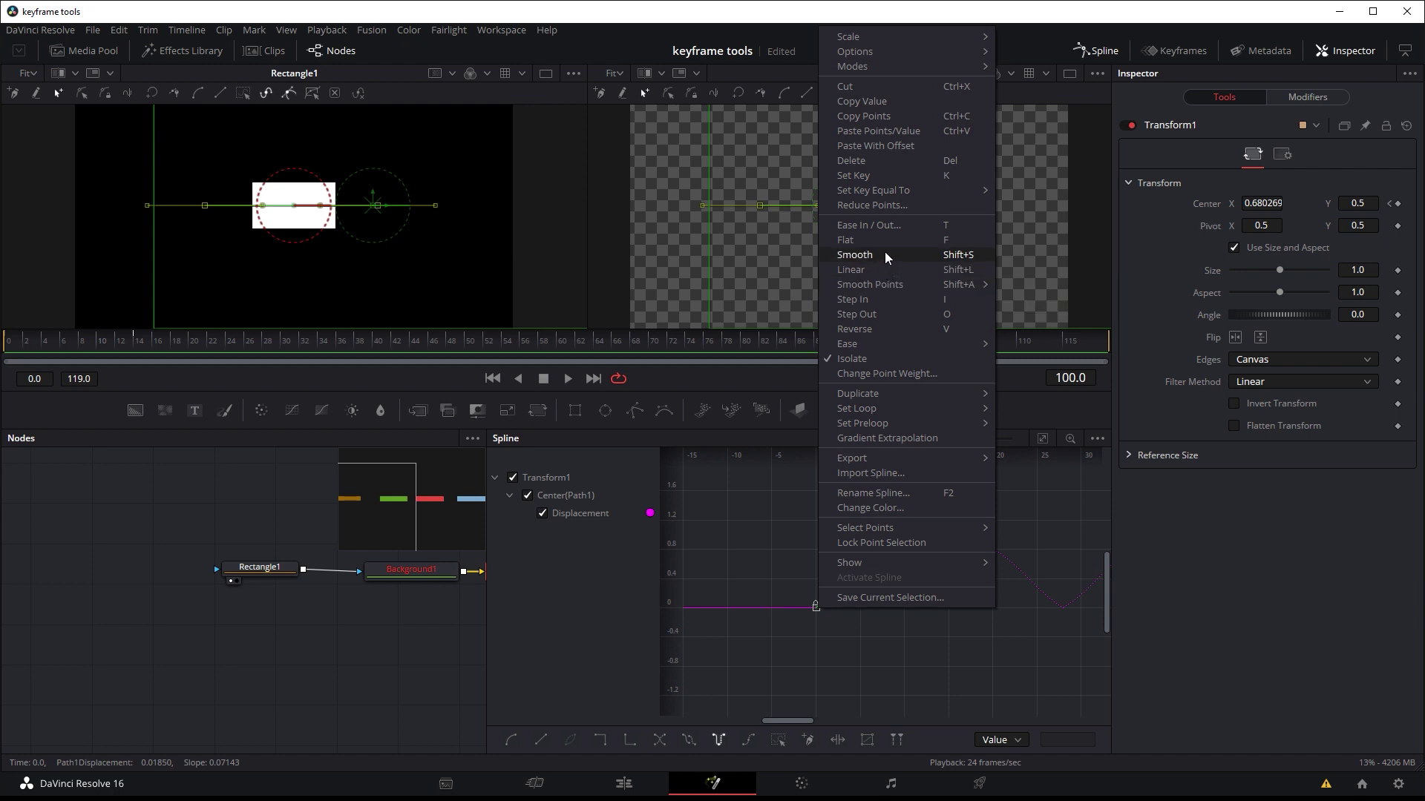
left_click(884, 255)
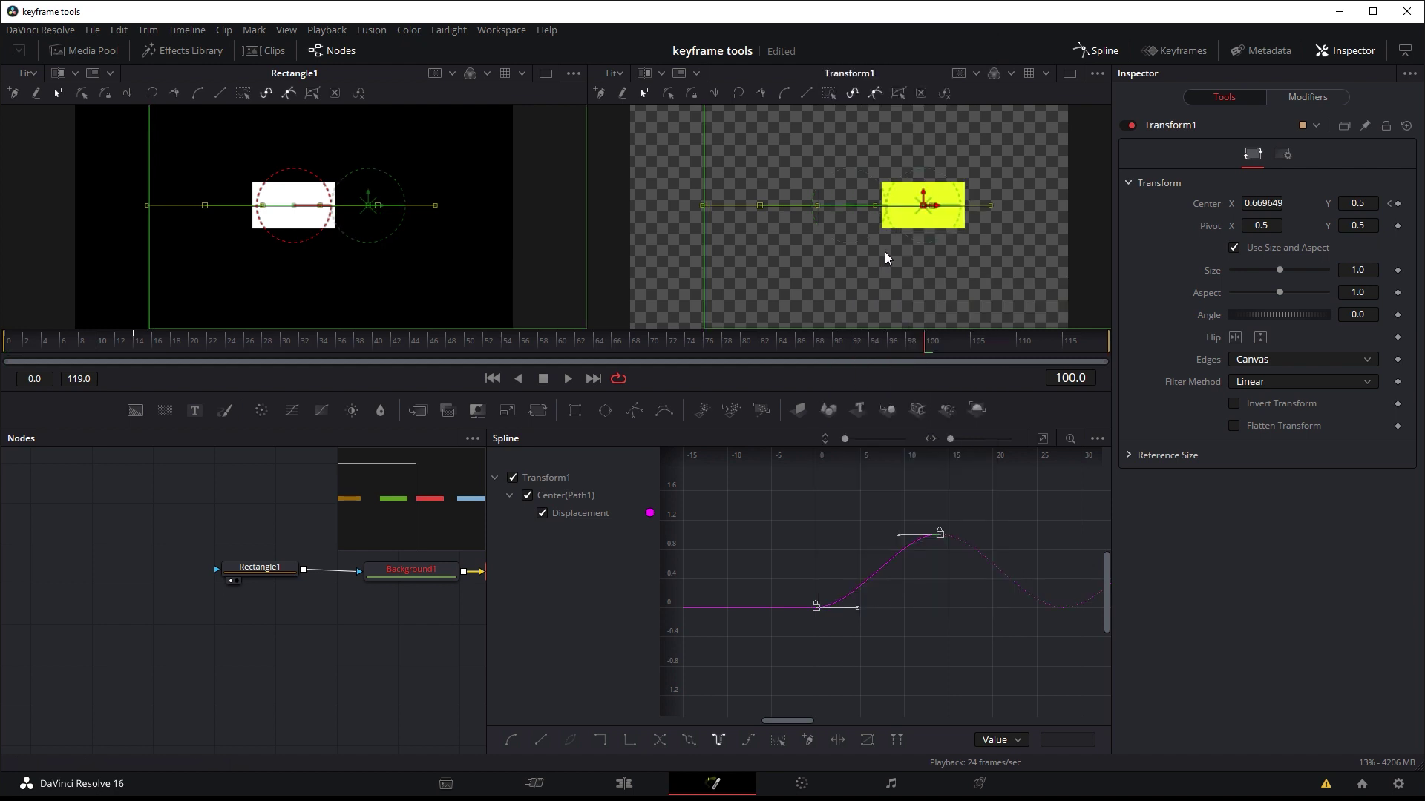
left_click(562, 379)
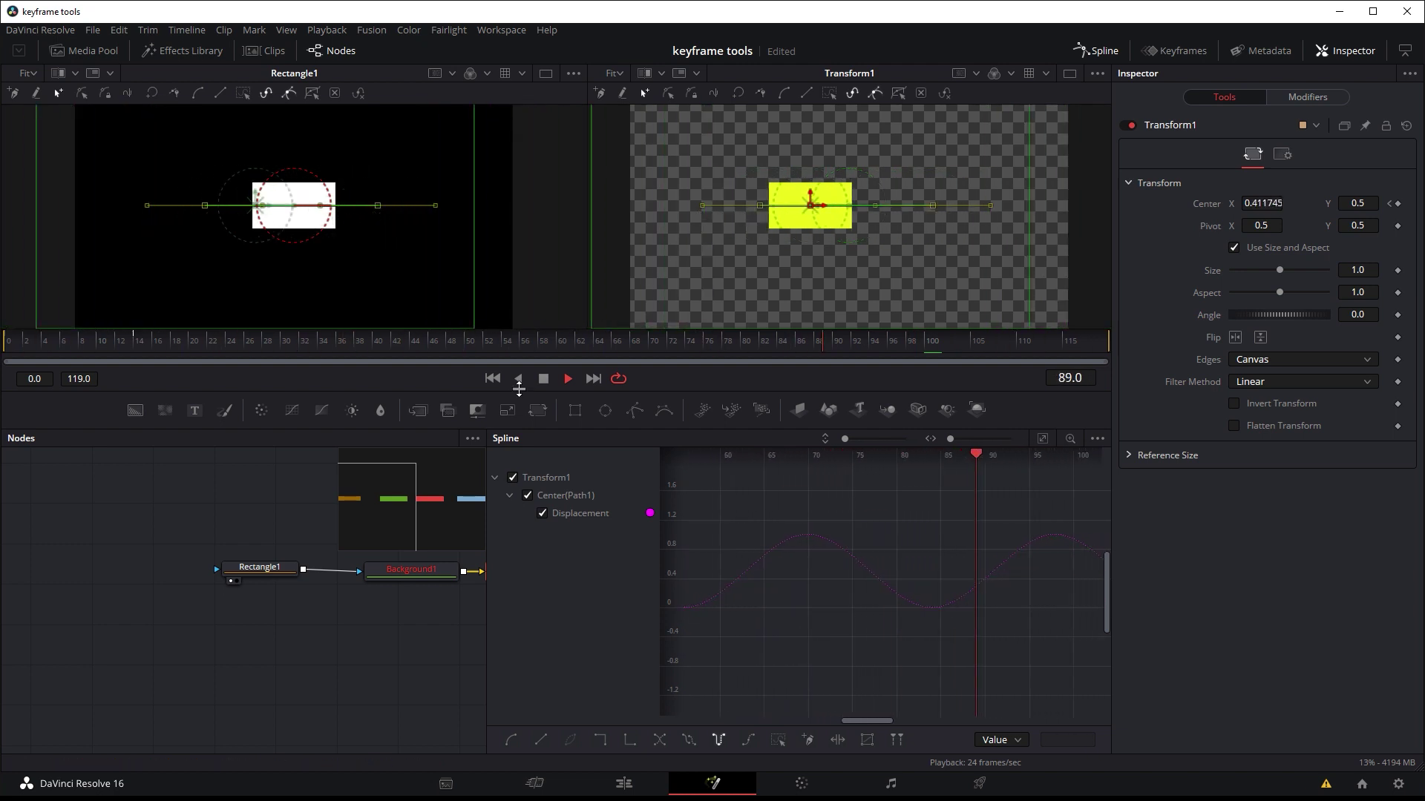
key("space")
Set the preloop mode of both Displacement keyframes to Ping-pong.
left_click_drag(904, 715, 802, 718)
scroll(858, 621, "down", 2)
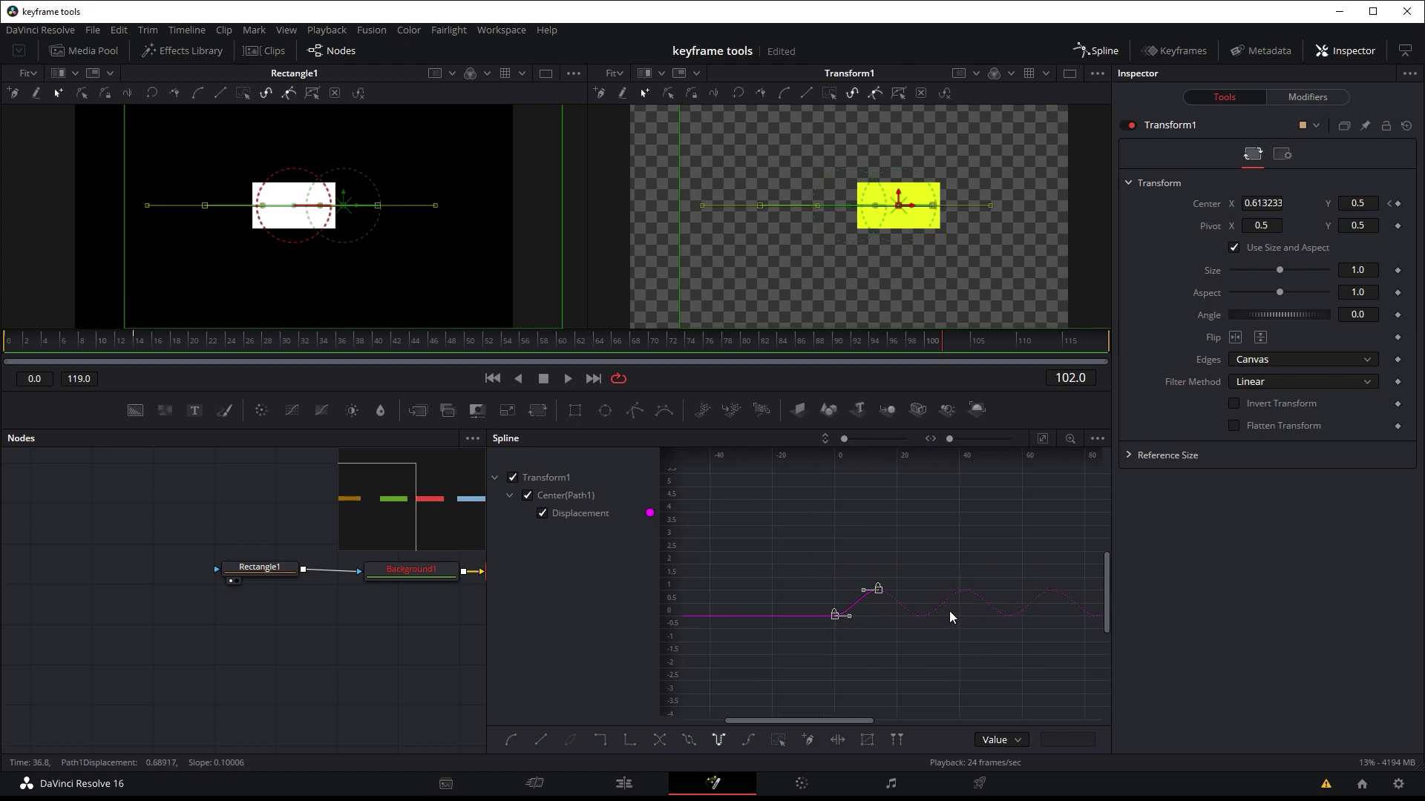
left_click_drag(906, 562, 801, 635)
right_click(878, 593)
mouse_move(938, 408)
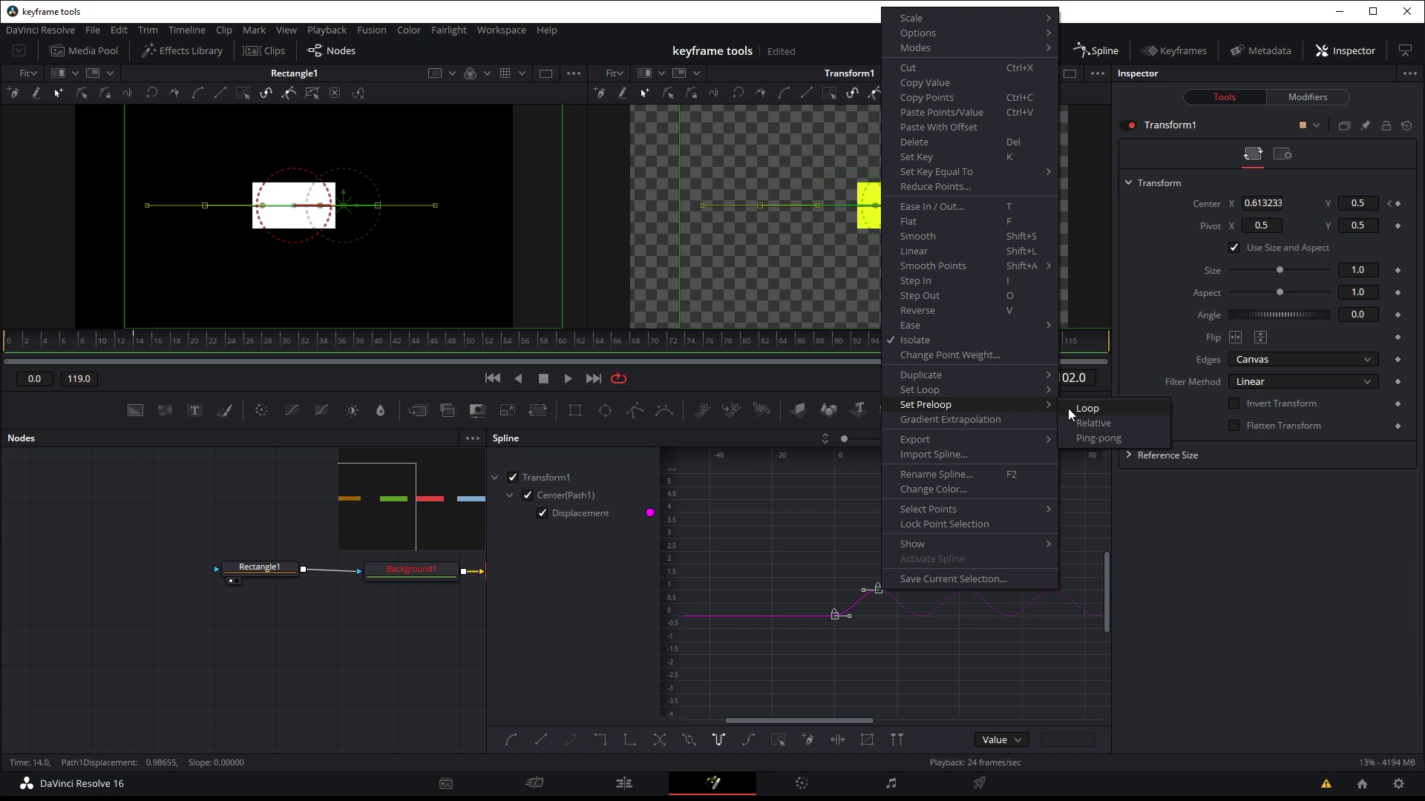
left_click(1103, 438)
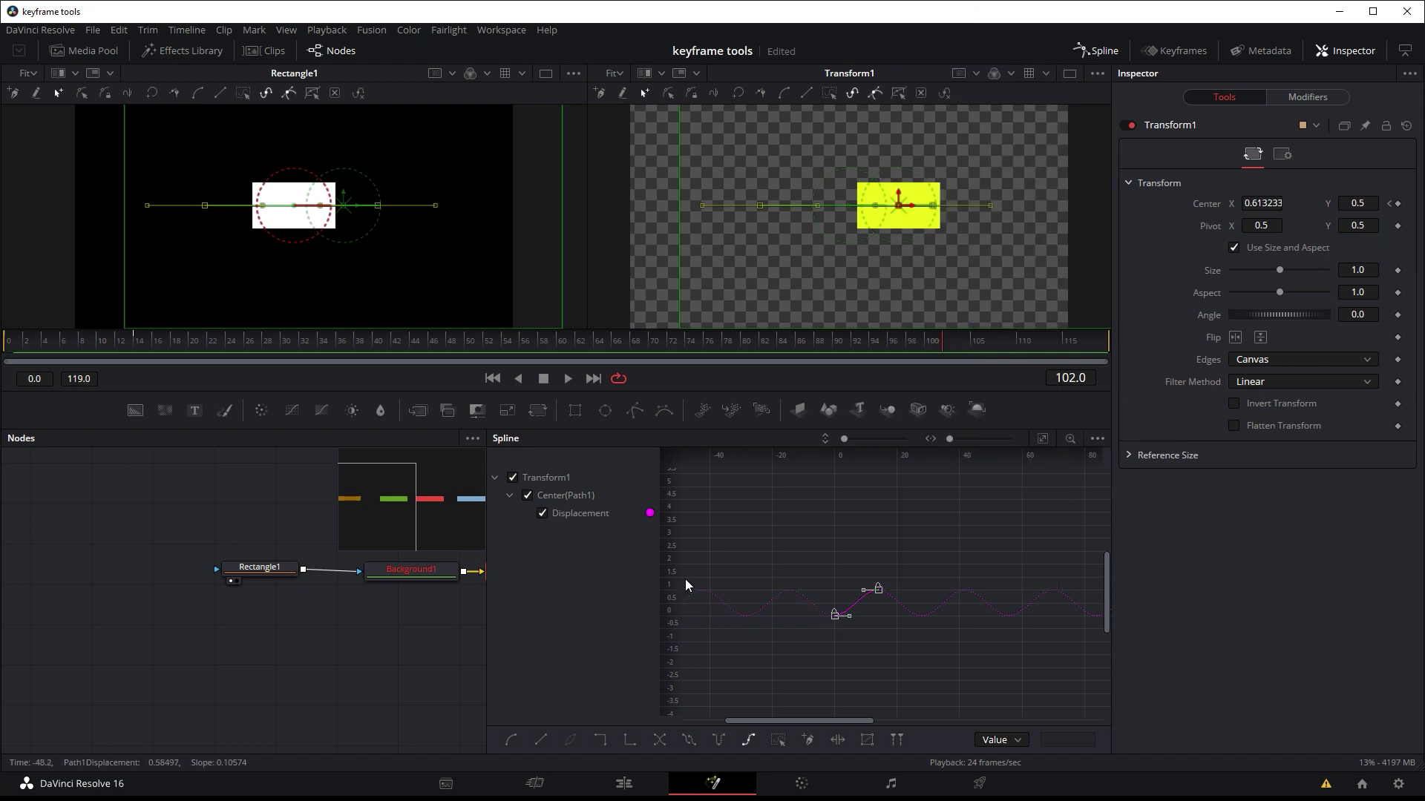
Reselect both Displacement keyframes and review the available Set Loop modes without changing the current one.
right_click(792, 582)
left_click(777, 558)
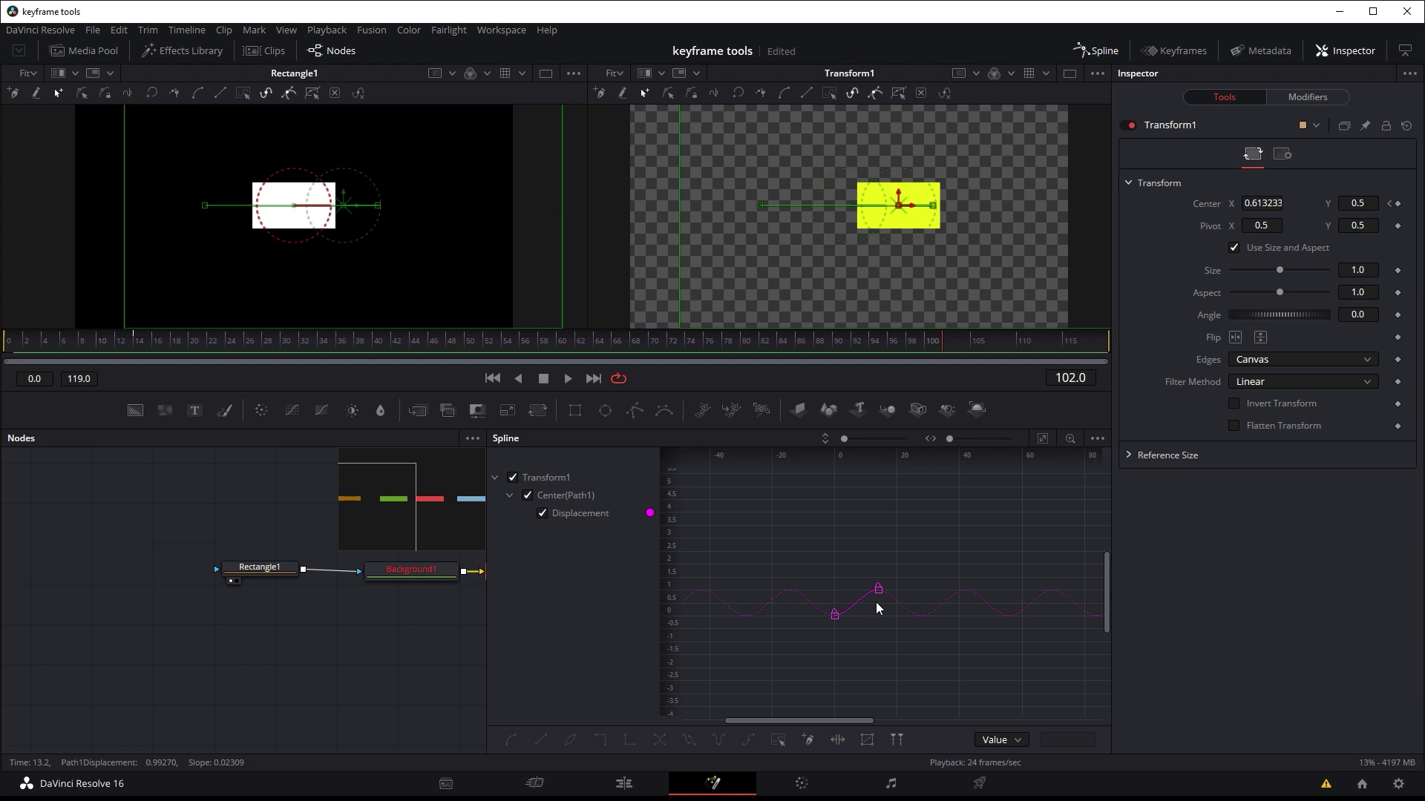
left_click_drag(921, 579, 825, 646)
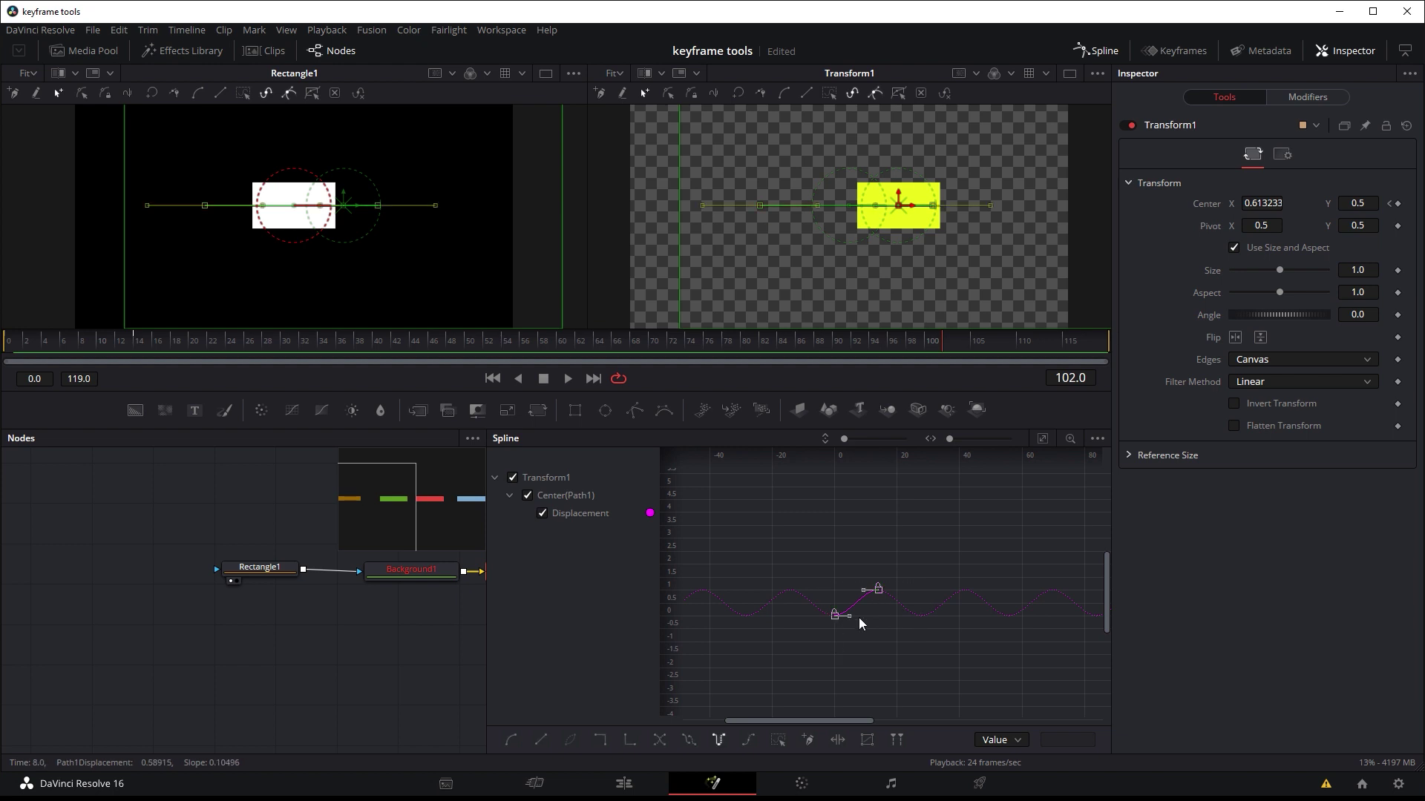
right_click(878, 589)
mouse_move(926, 400)
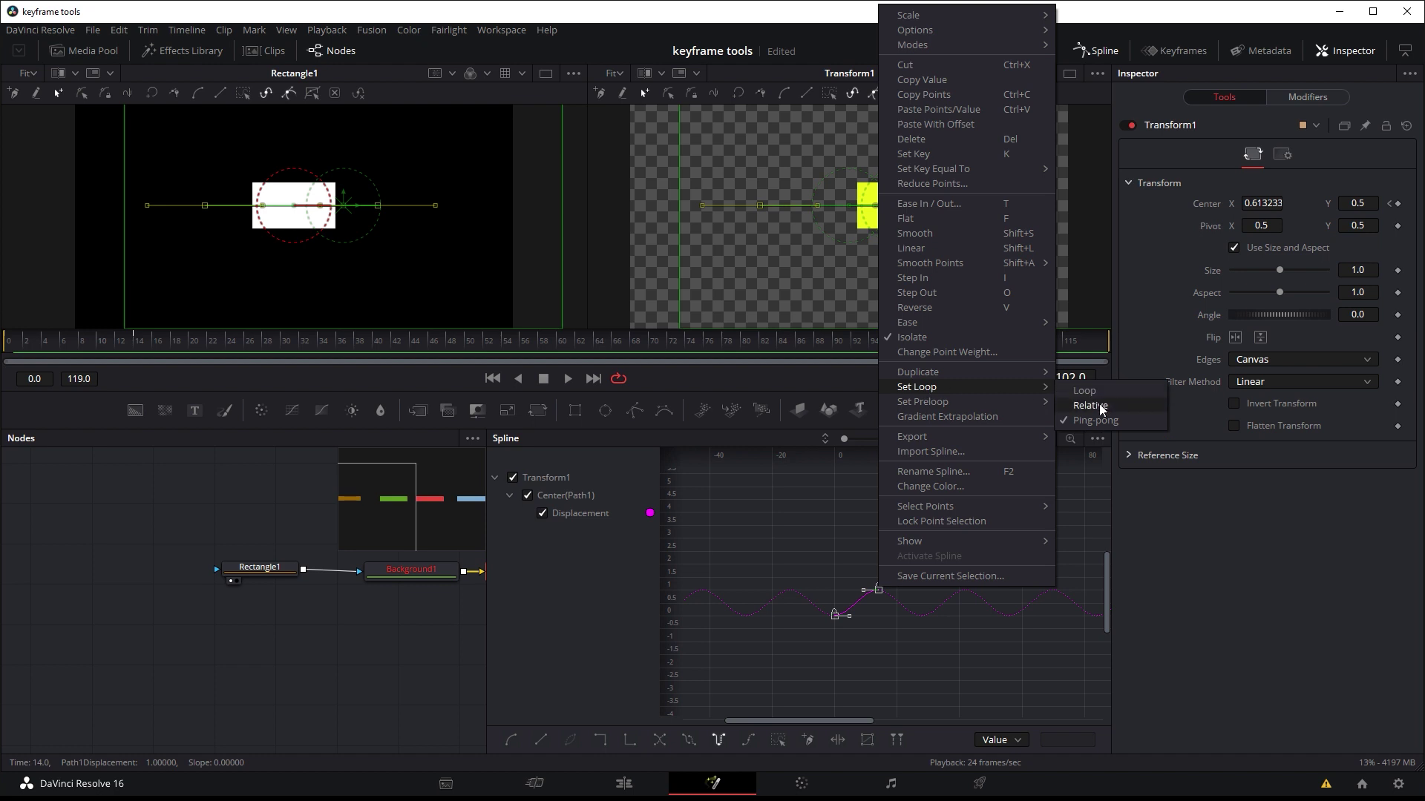
left_click(831, 506)
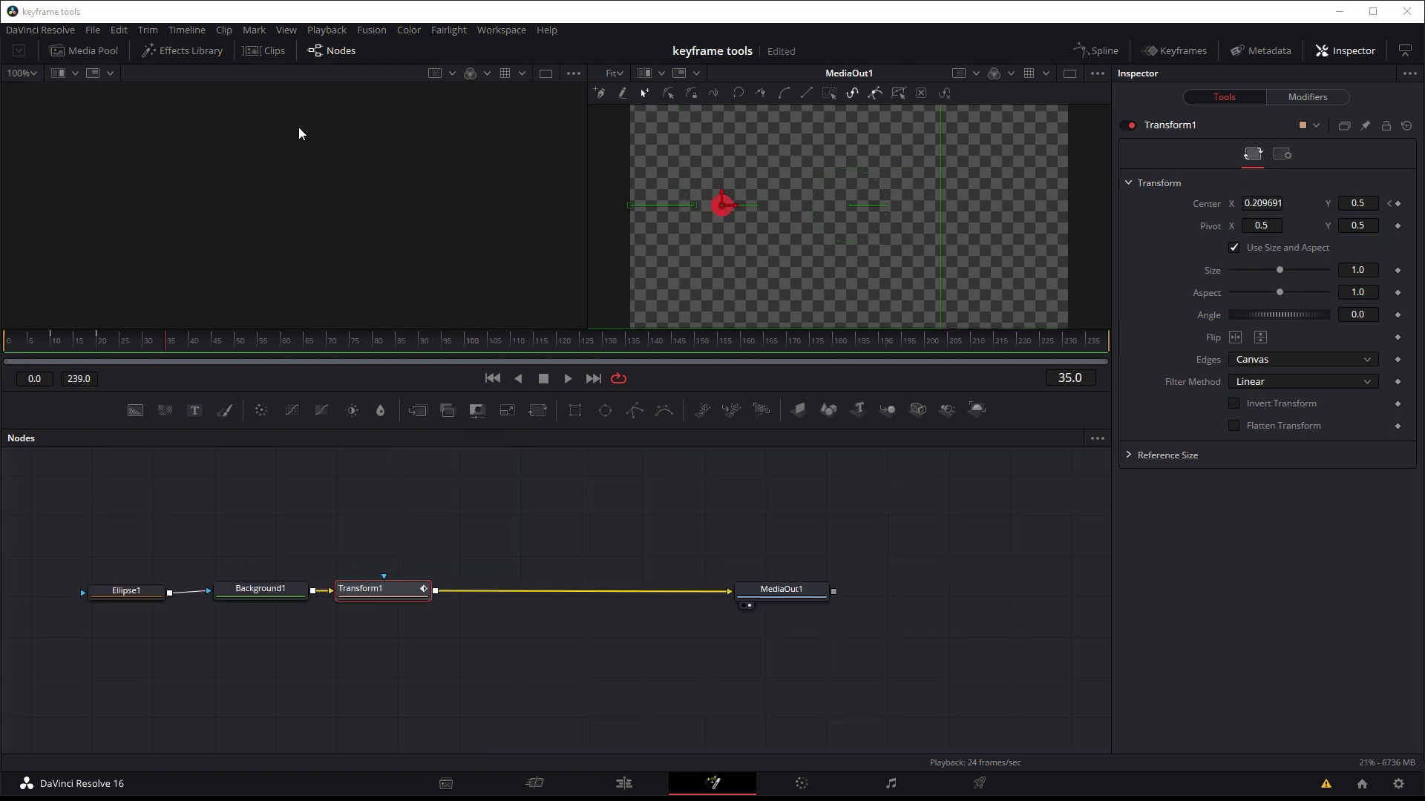
Play back the red circle composition and scrub its movement from frame 38 to frame 101.
left_click(570, 375)
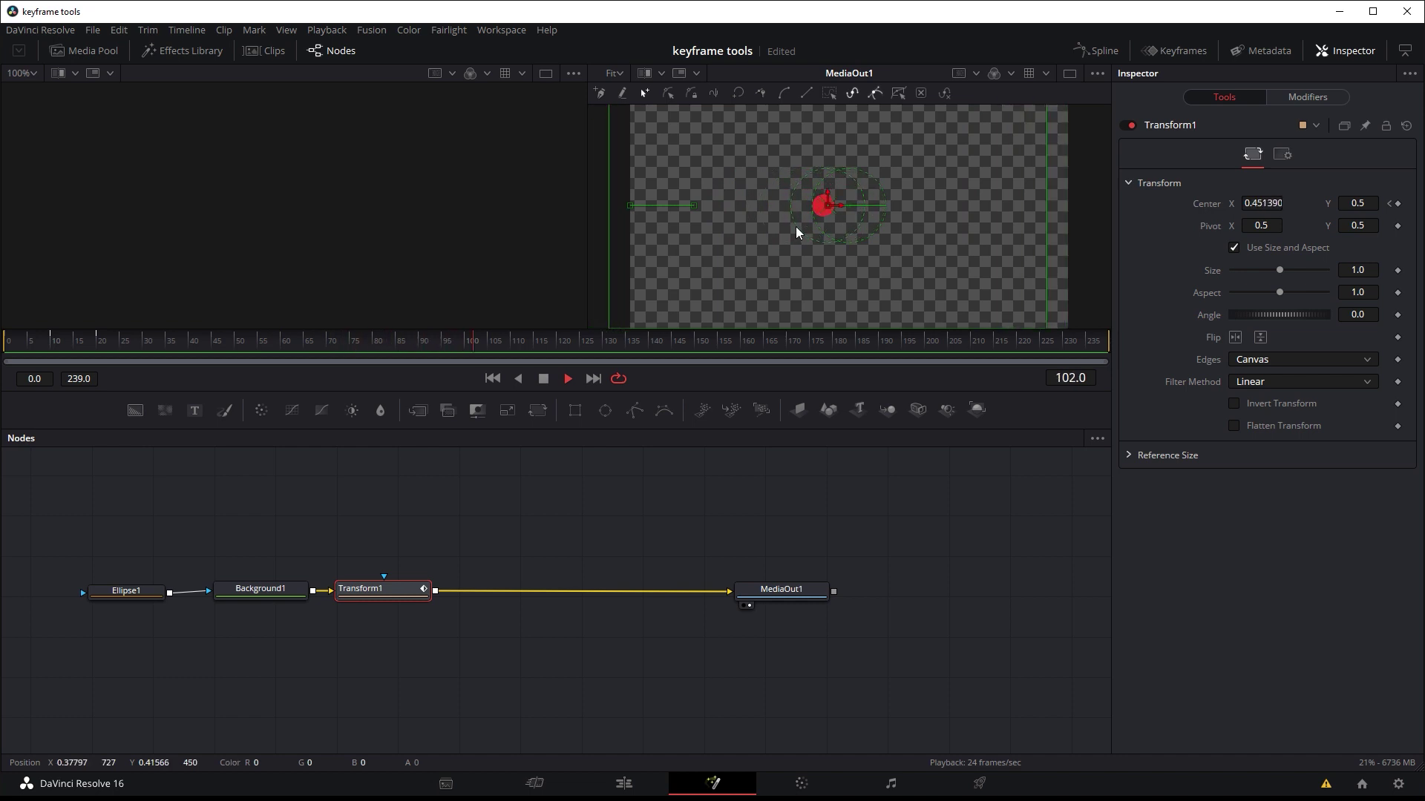
left_click(543, 378)
left_click(184, 340)
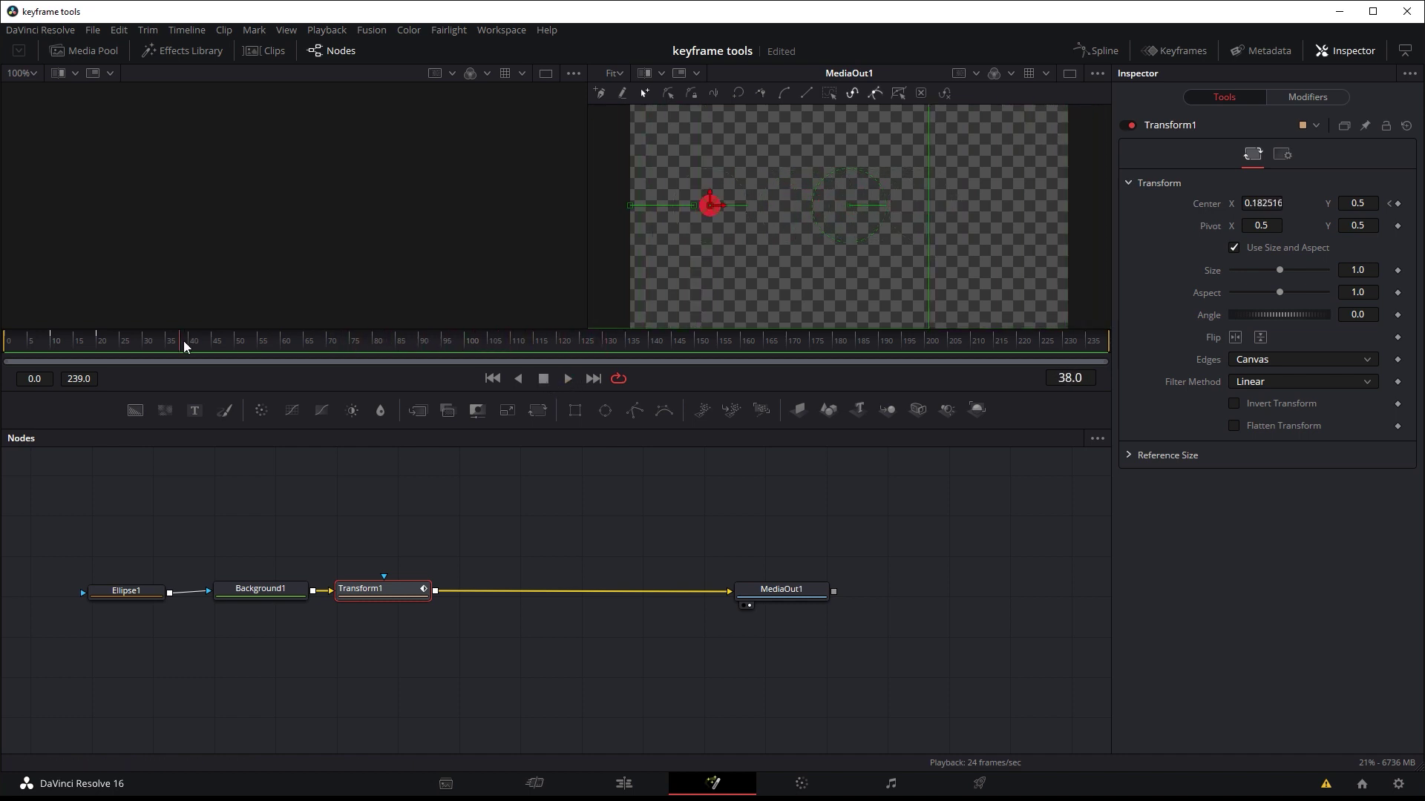
left_click_drag(184, 341, 469, 369)
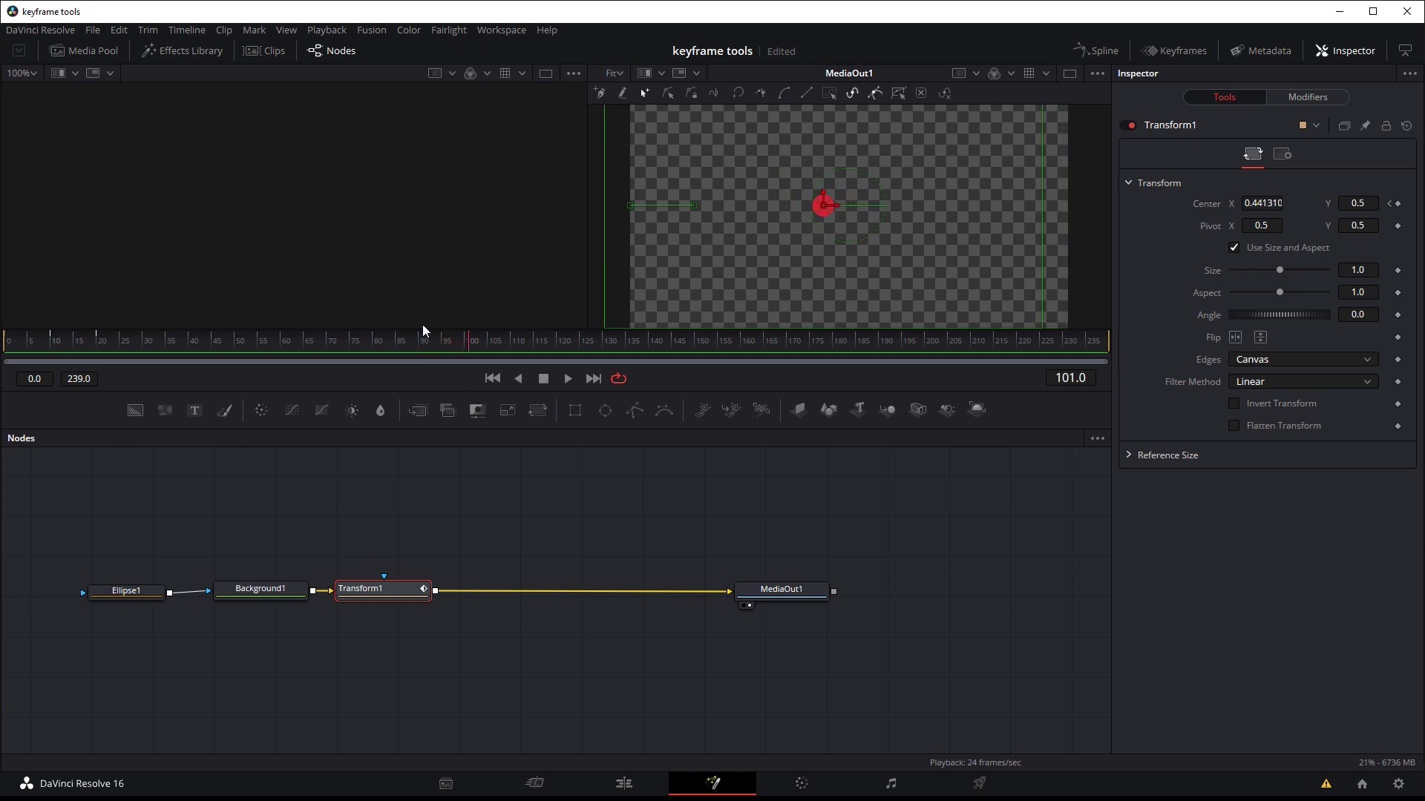
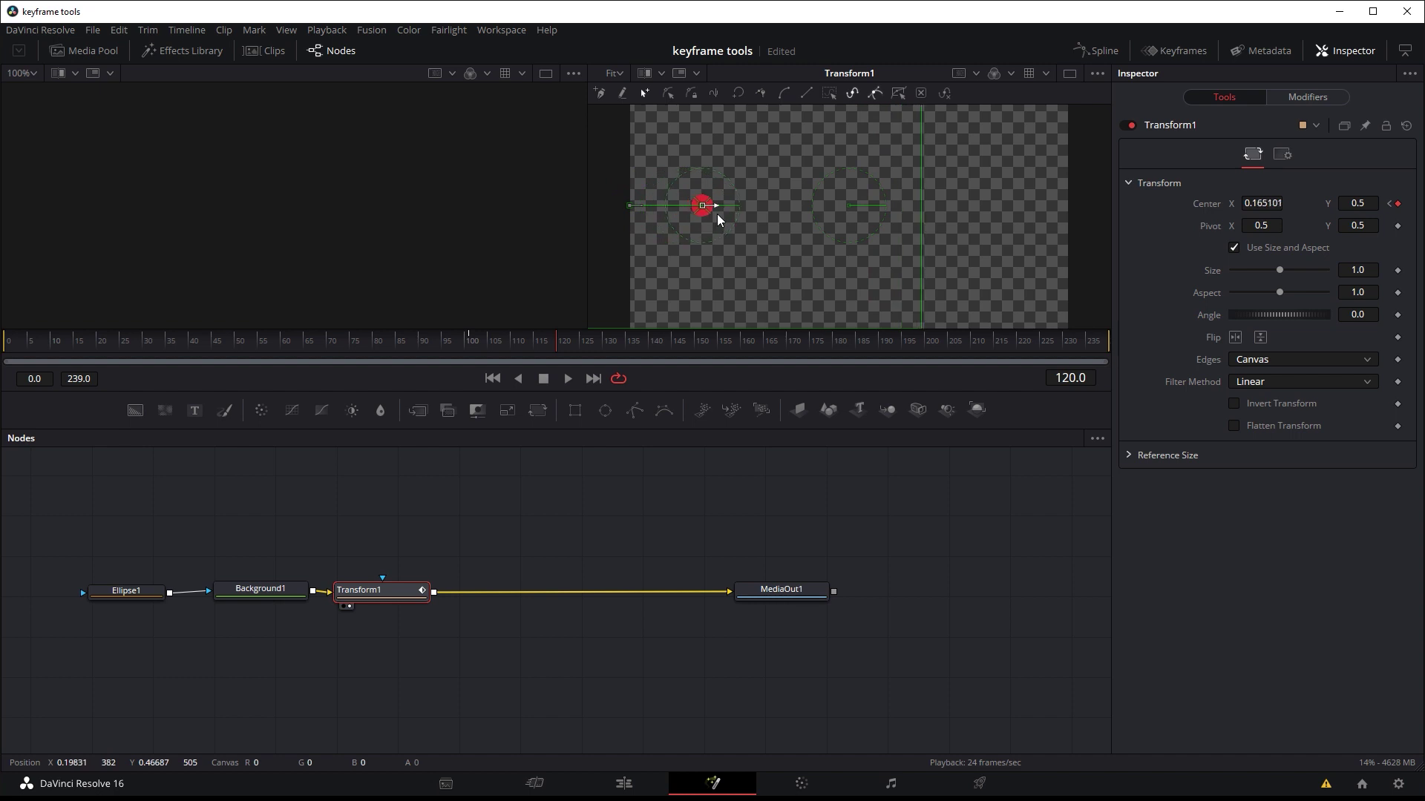
Open the Spline editor enlarged, with Transform1's Displacement curve displayed and fitted to the graph.
left_click(1094, 52)
left_click_drag(741, 492, 505, 492)
left_click(529, 477)
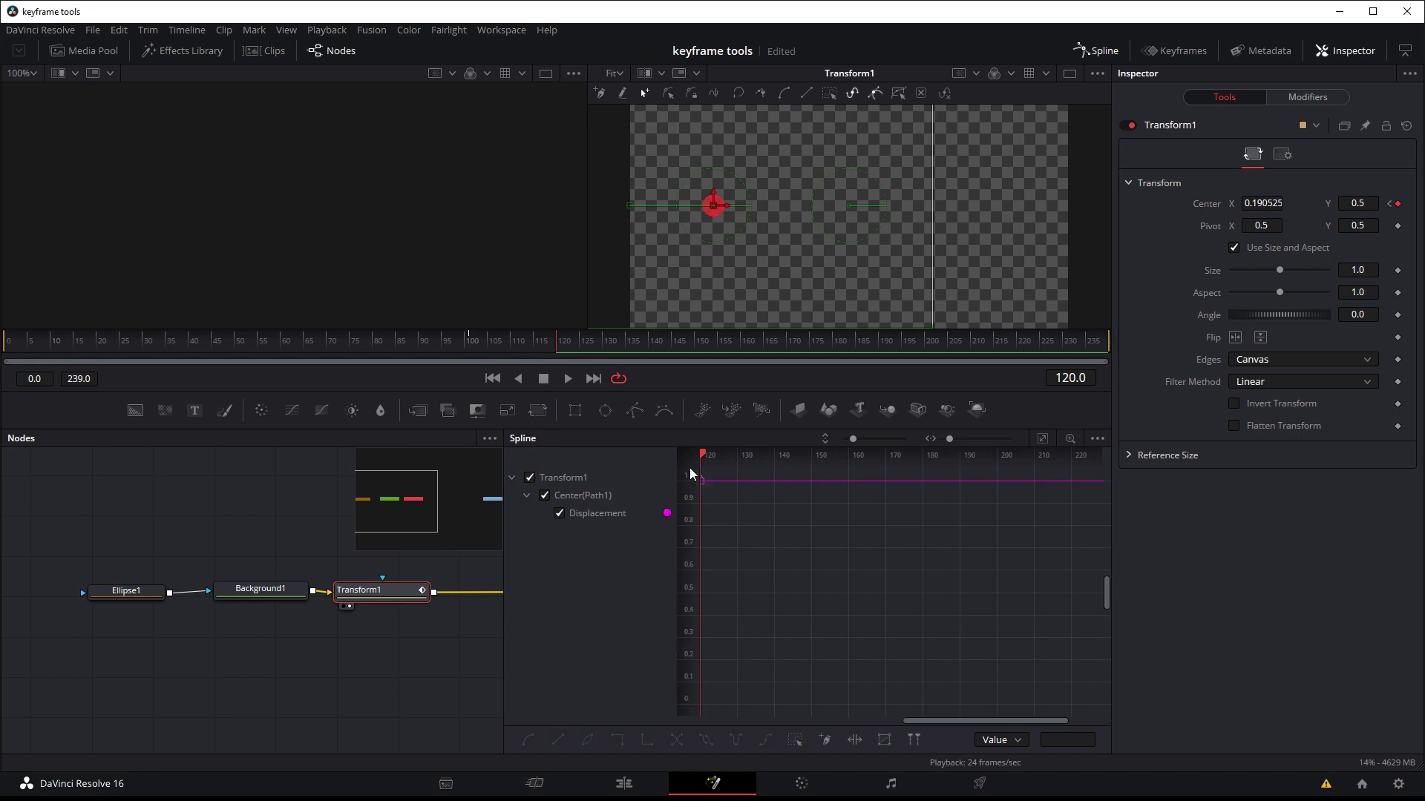
left_click(1042, 439)
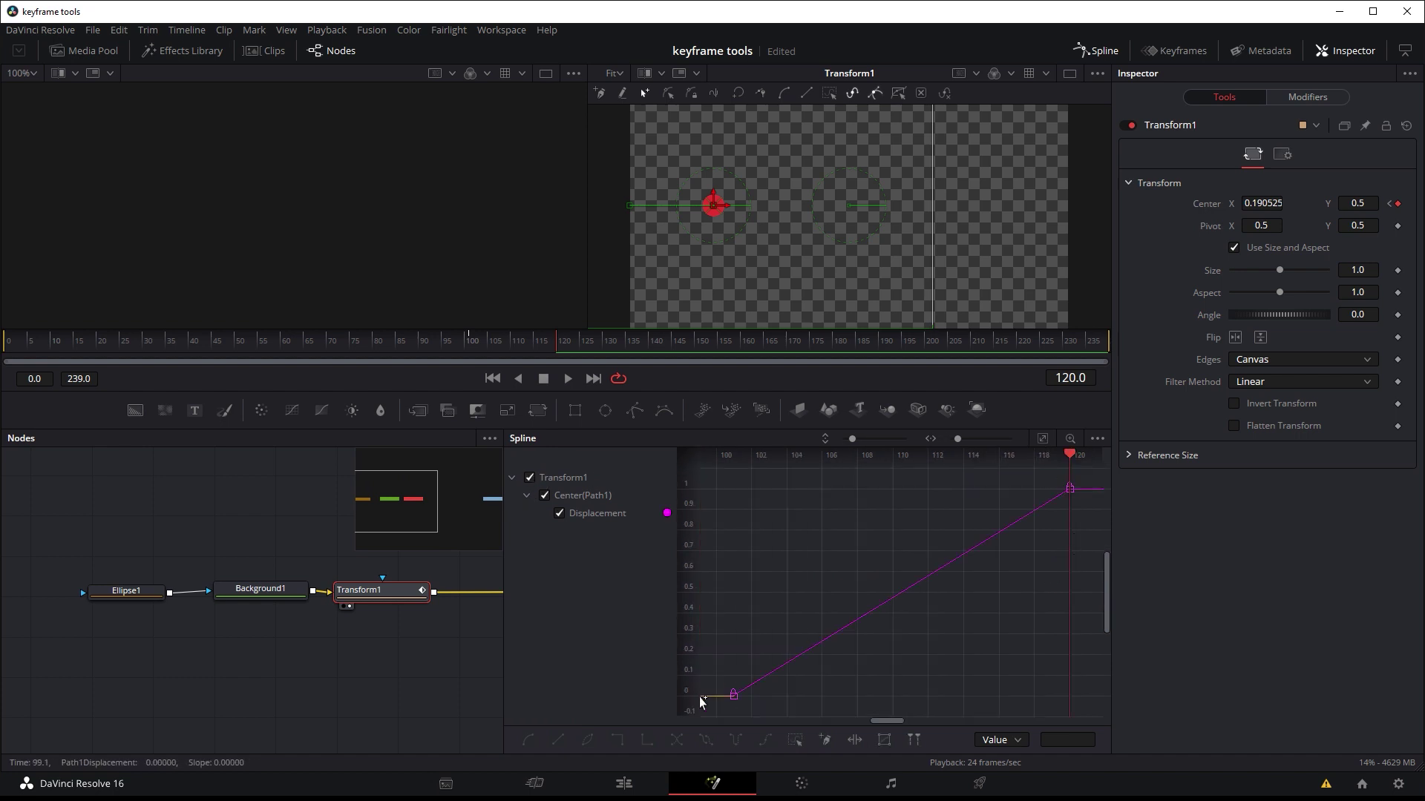
Add a Displacement keyframe at frame 128 and lower its value to 0.688.
mouse_move(556, 347)
left_mouse_down()
mouse_move(491, 346)
mouse_move(562, 342)
left_mouse_up()
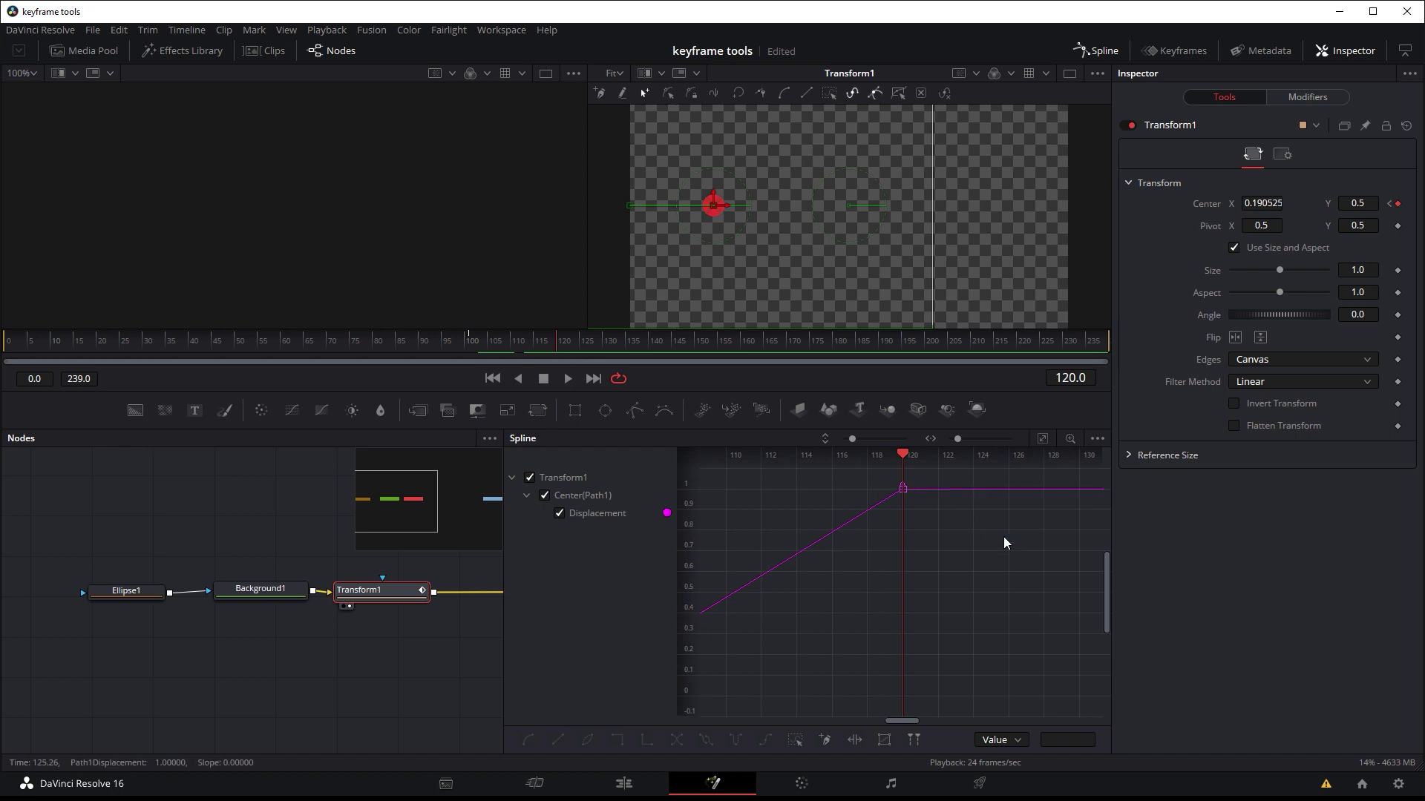
left_click_drag(557, 349, 595, 344)
left_click(915, 490)
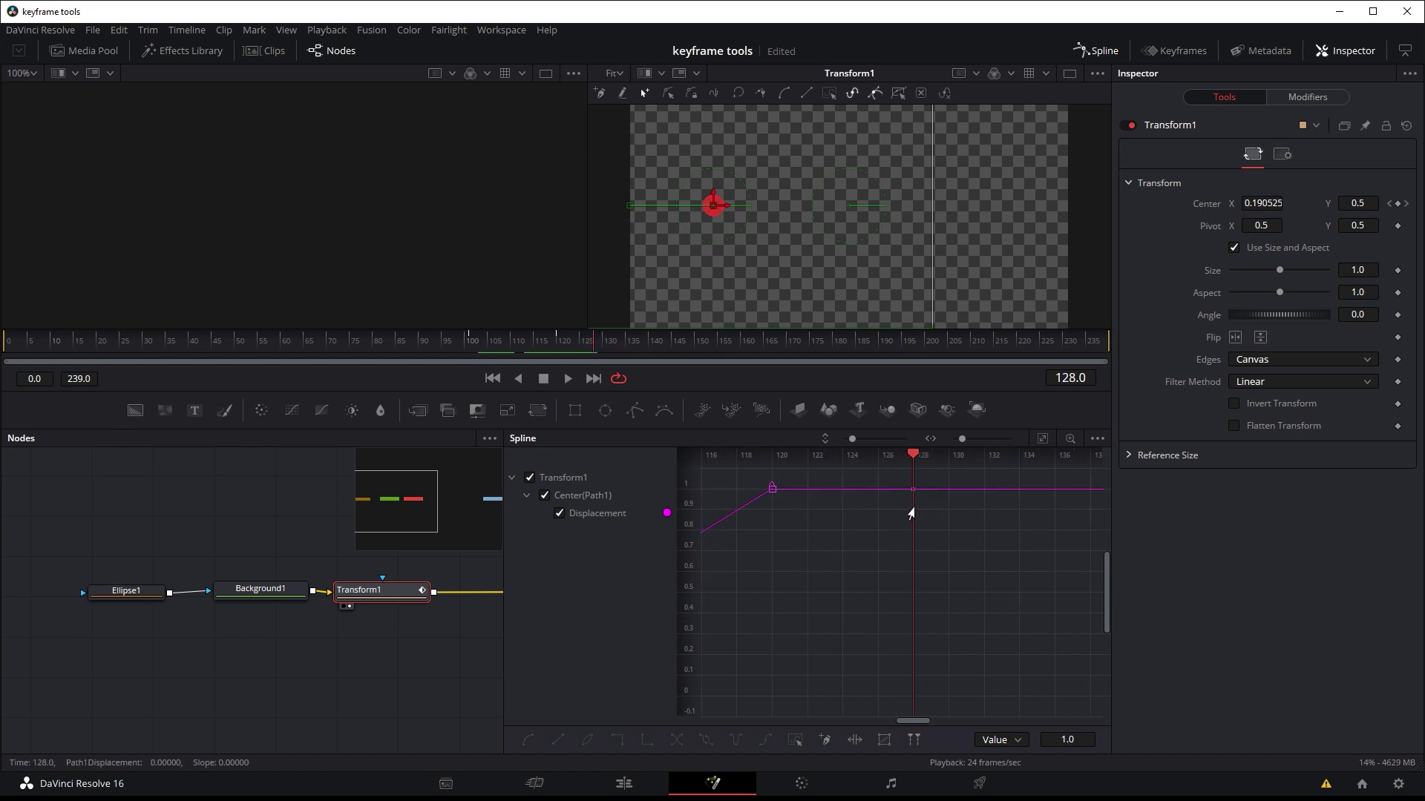
left_click_drag(914, 490, 912, 559)
Review the edited Displacement curve between frames 100 and 128 and play back the circle's movement from frame 100.
left_click_drag(912, 454, 782, 458)
scroll(799, 585, "down", 2)
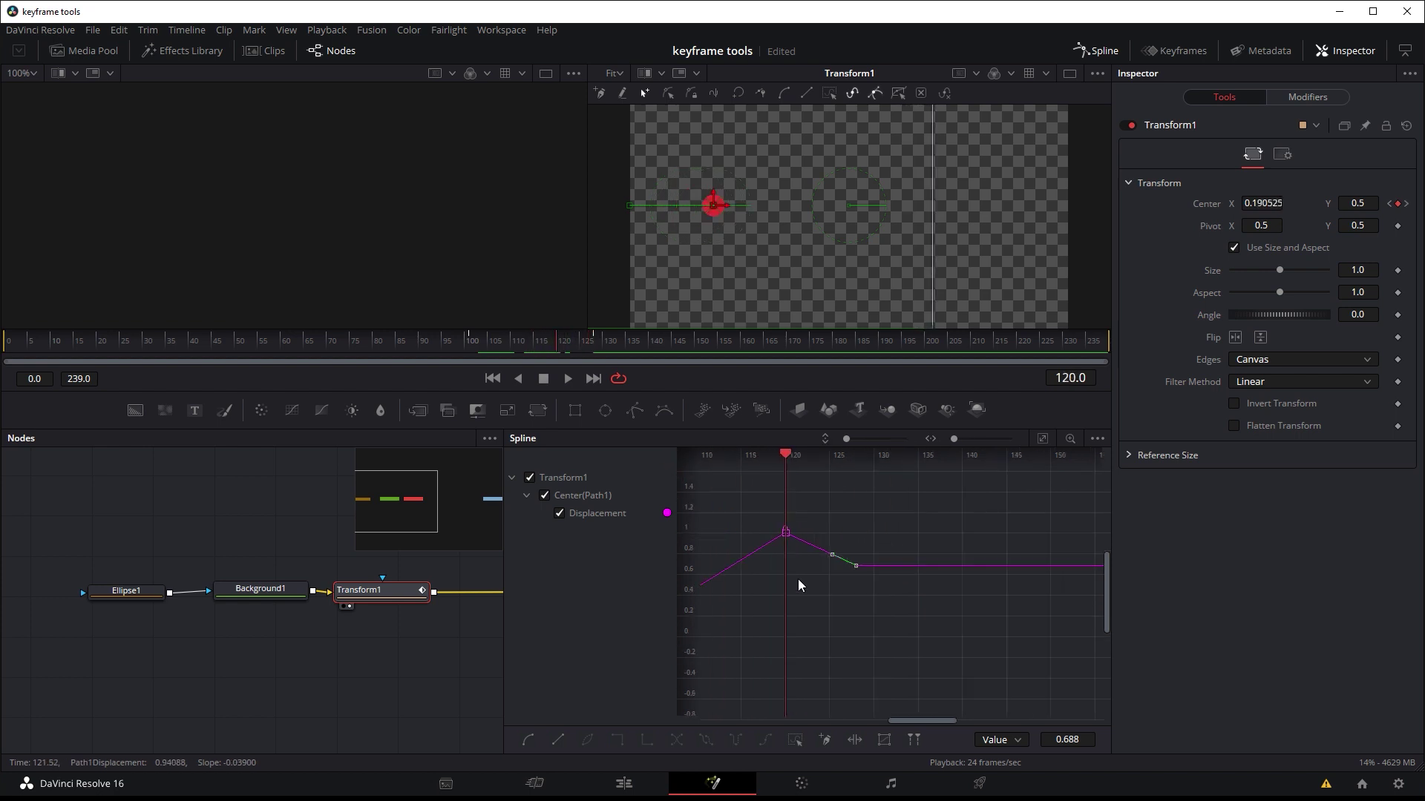
left_click_drag(924, 731, 874, 668)
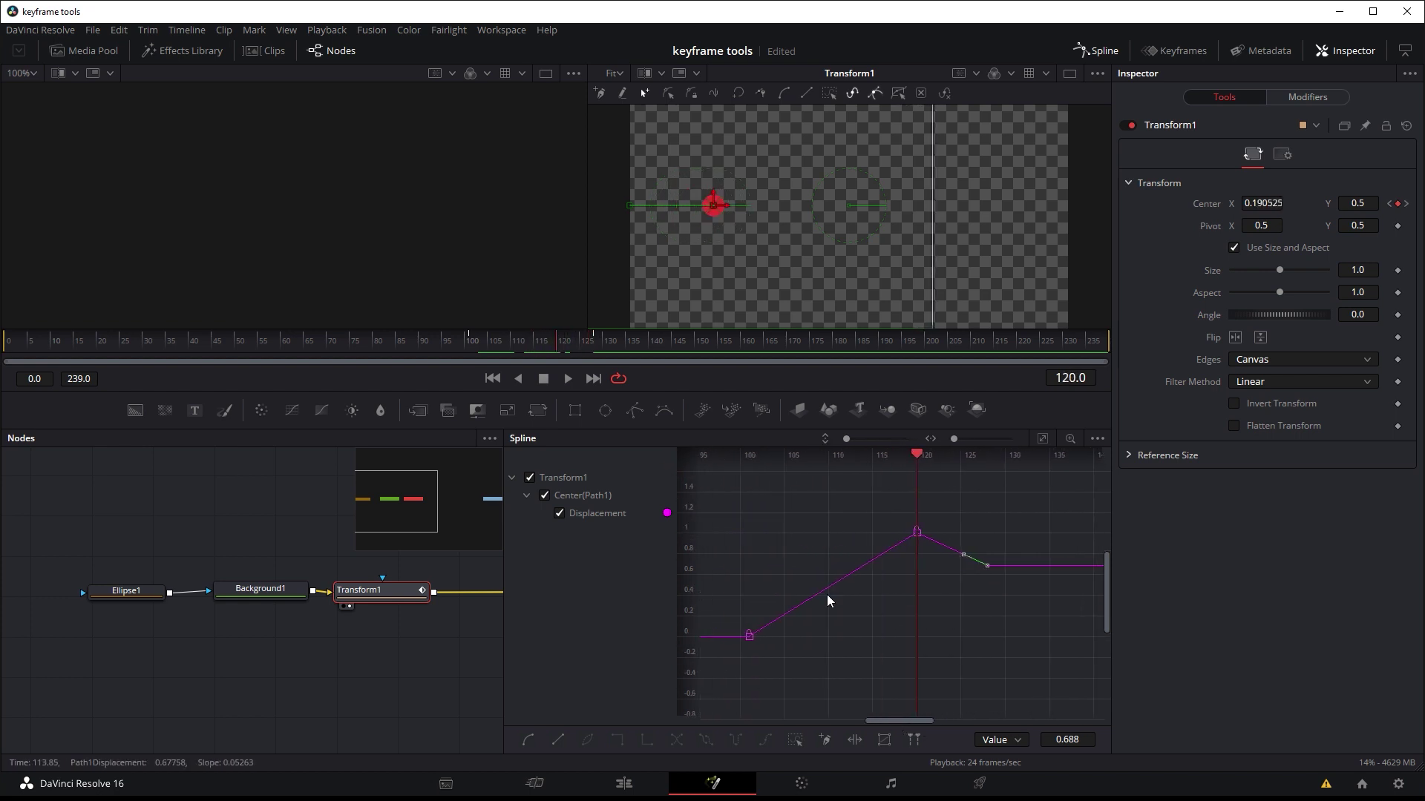
key("Delete")
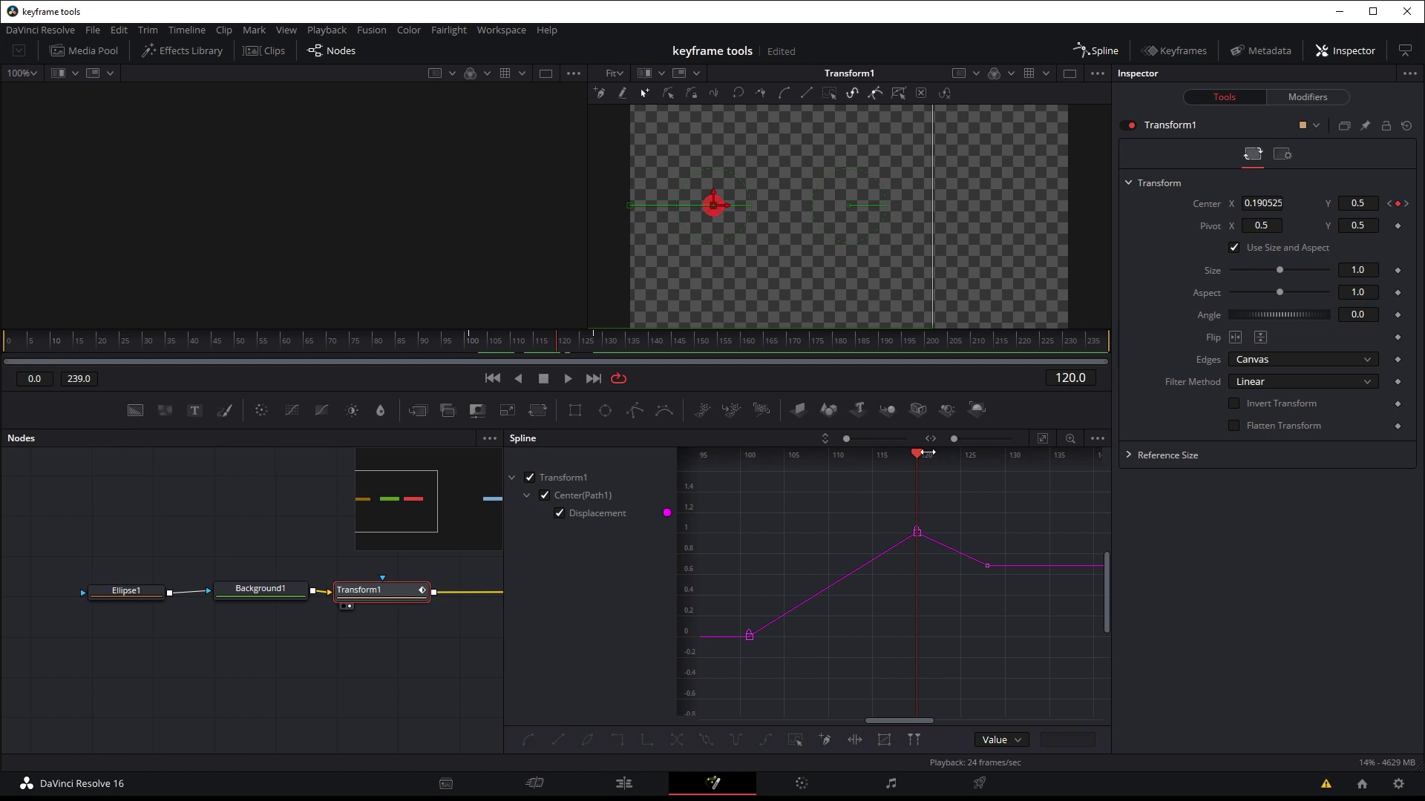
left_click_drag(920, 452, 1031, 468)
left_click(468, 355)
left_click(562, 378)
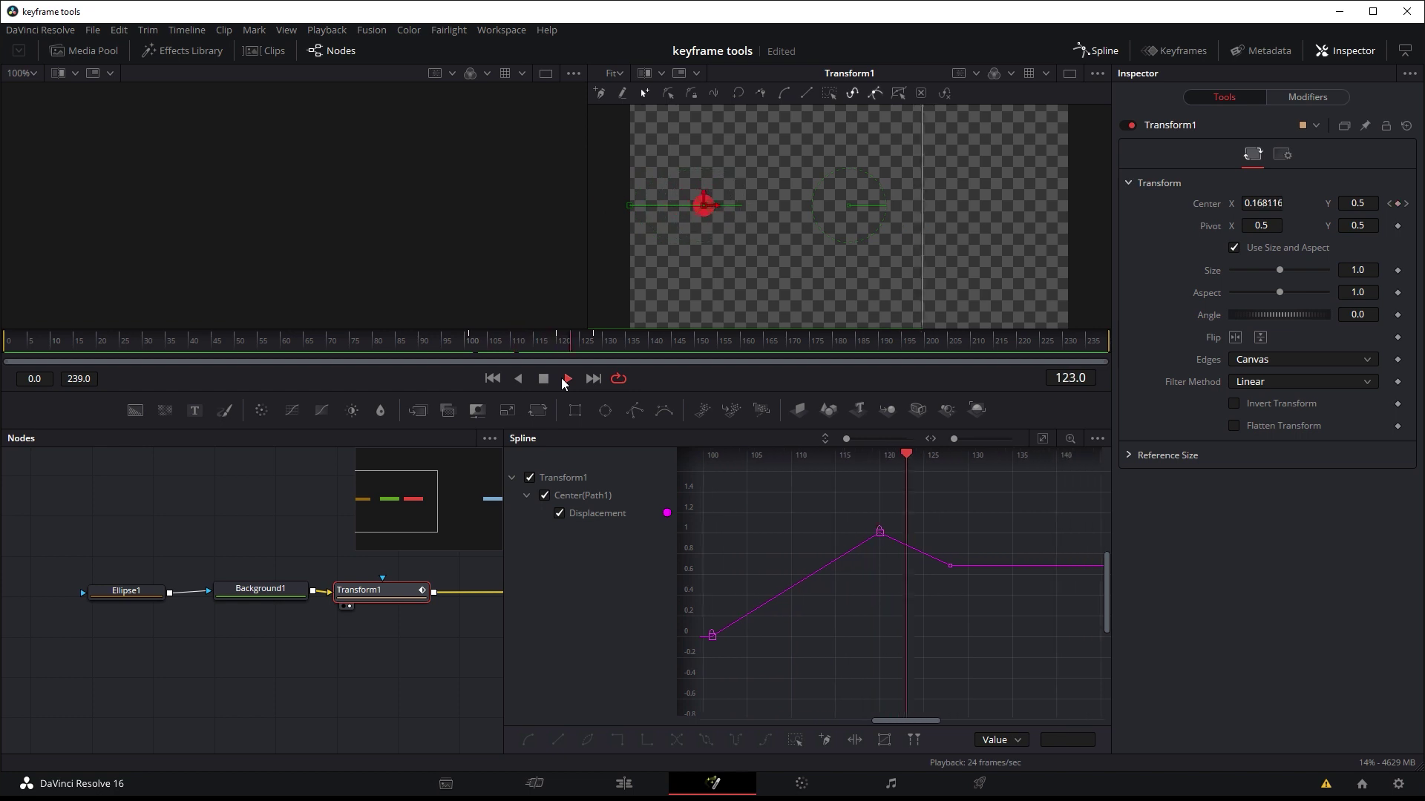
Stop the playback, select all of Transform1's Displacement keyframes and set their loop to Relative.
left_click(545, 378)
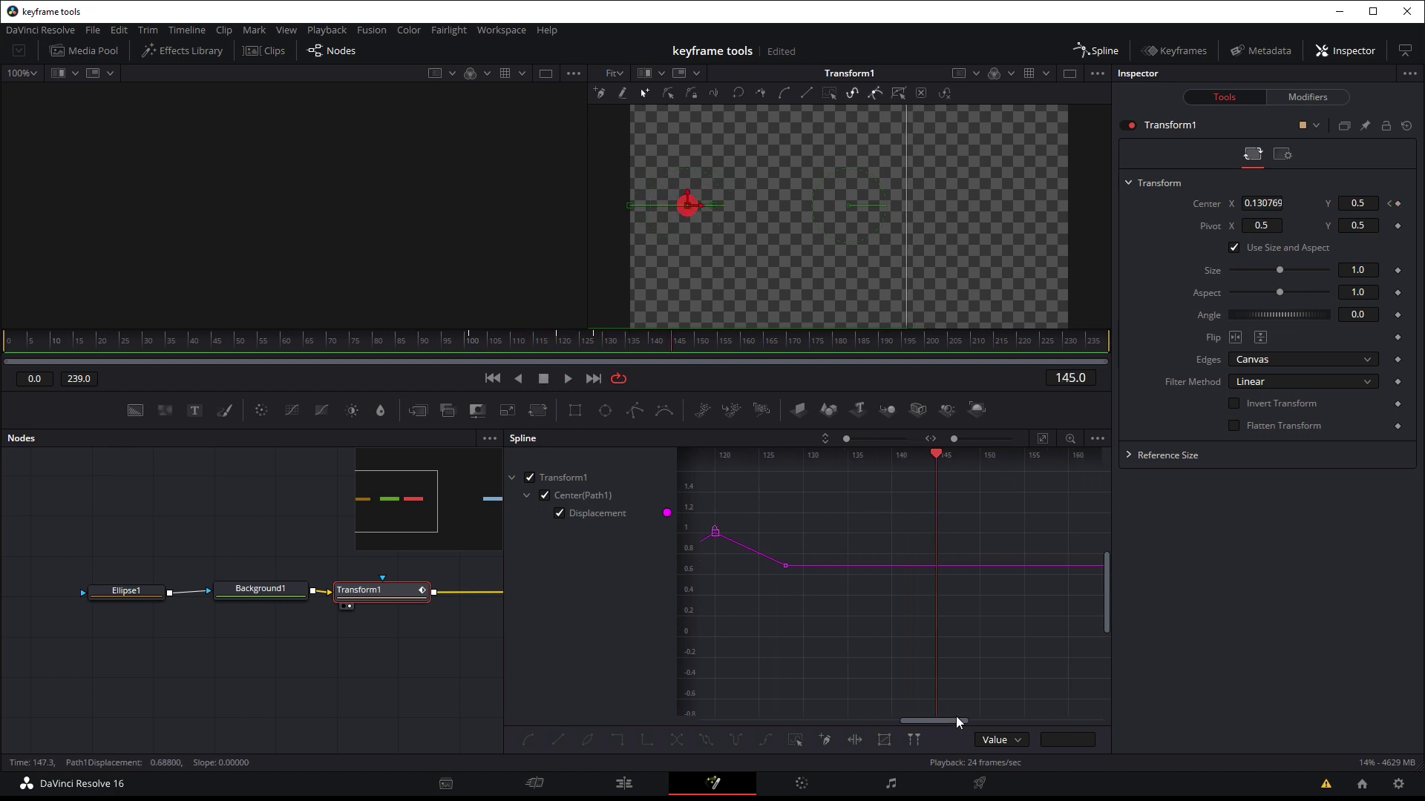
left_click_drag(955, 720, 920, 723)
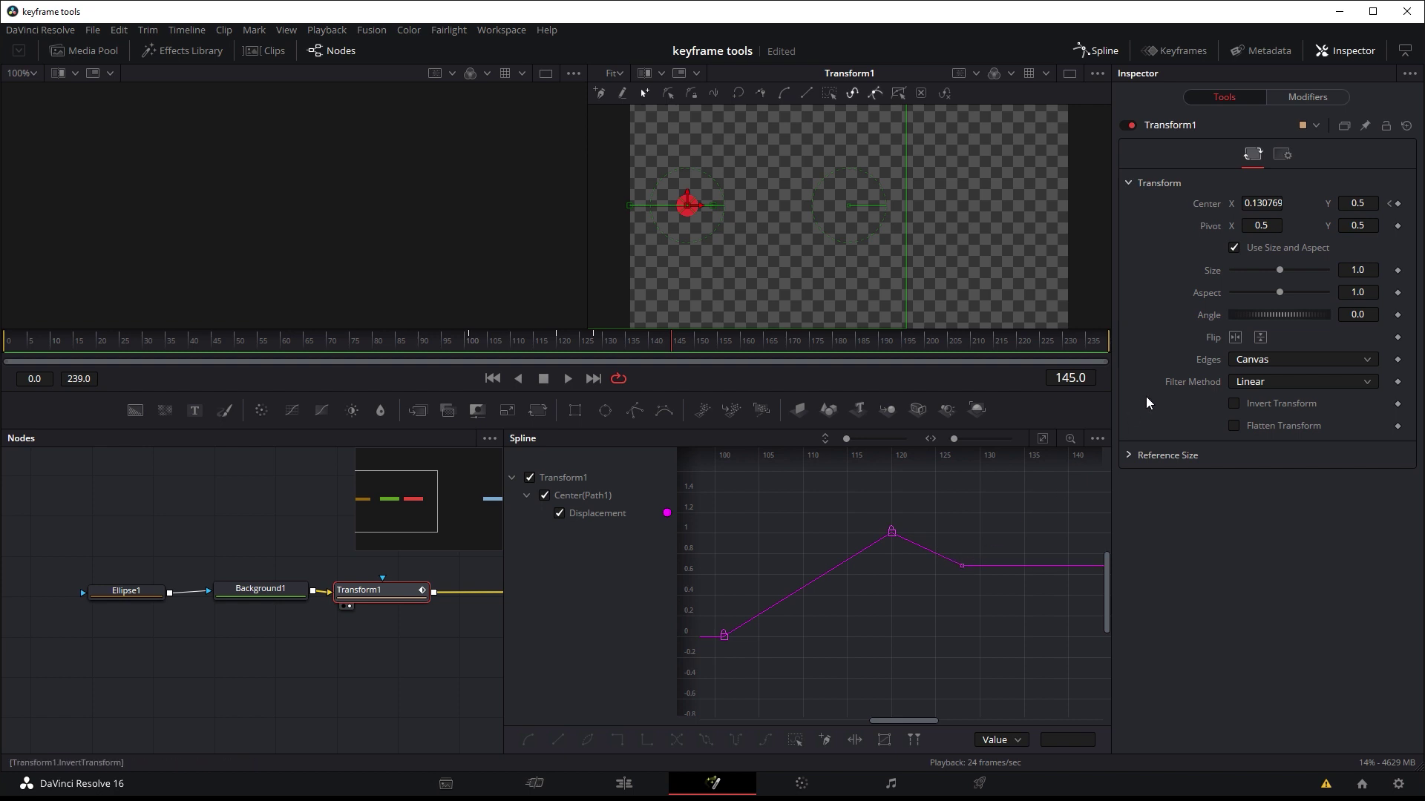
left_click_drag(995, 502, 716, 656)
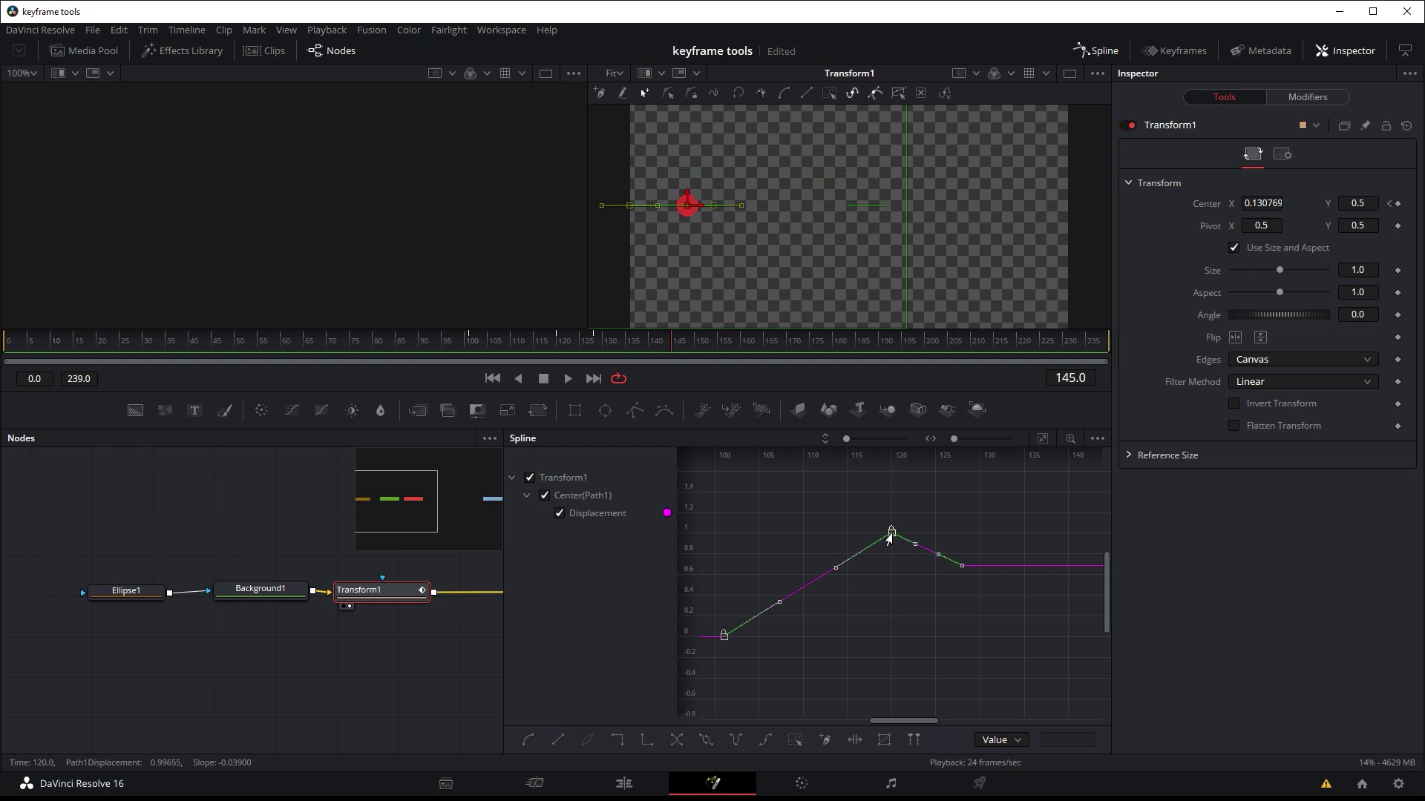
right_click(890, 540)
mouse_move(976, 337)
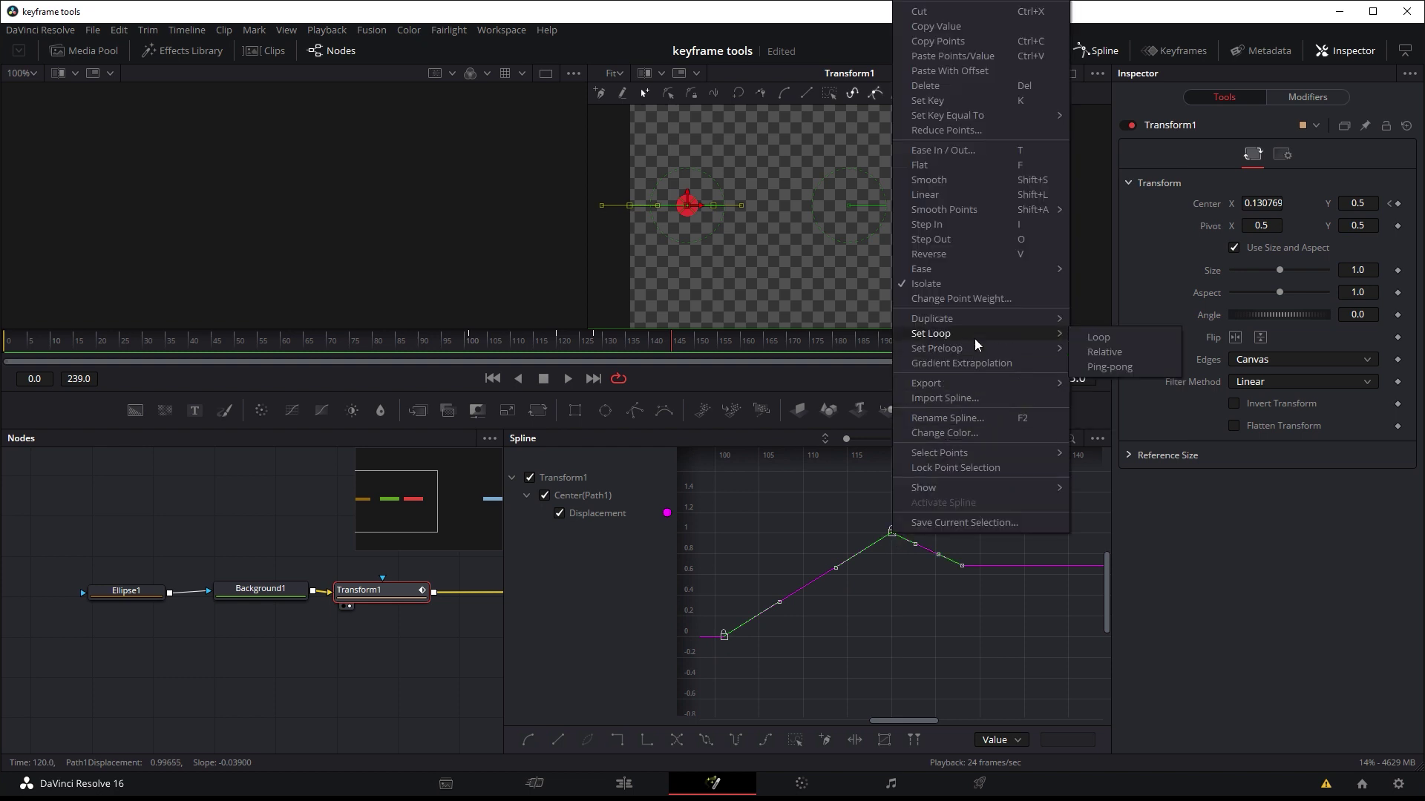
left_click(1105, 353)
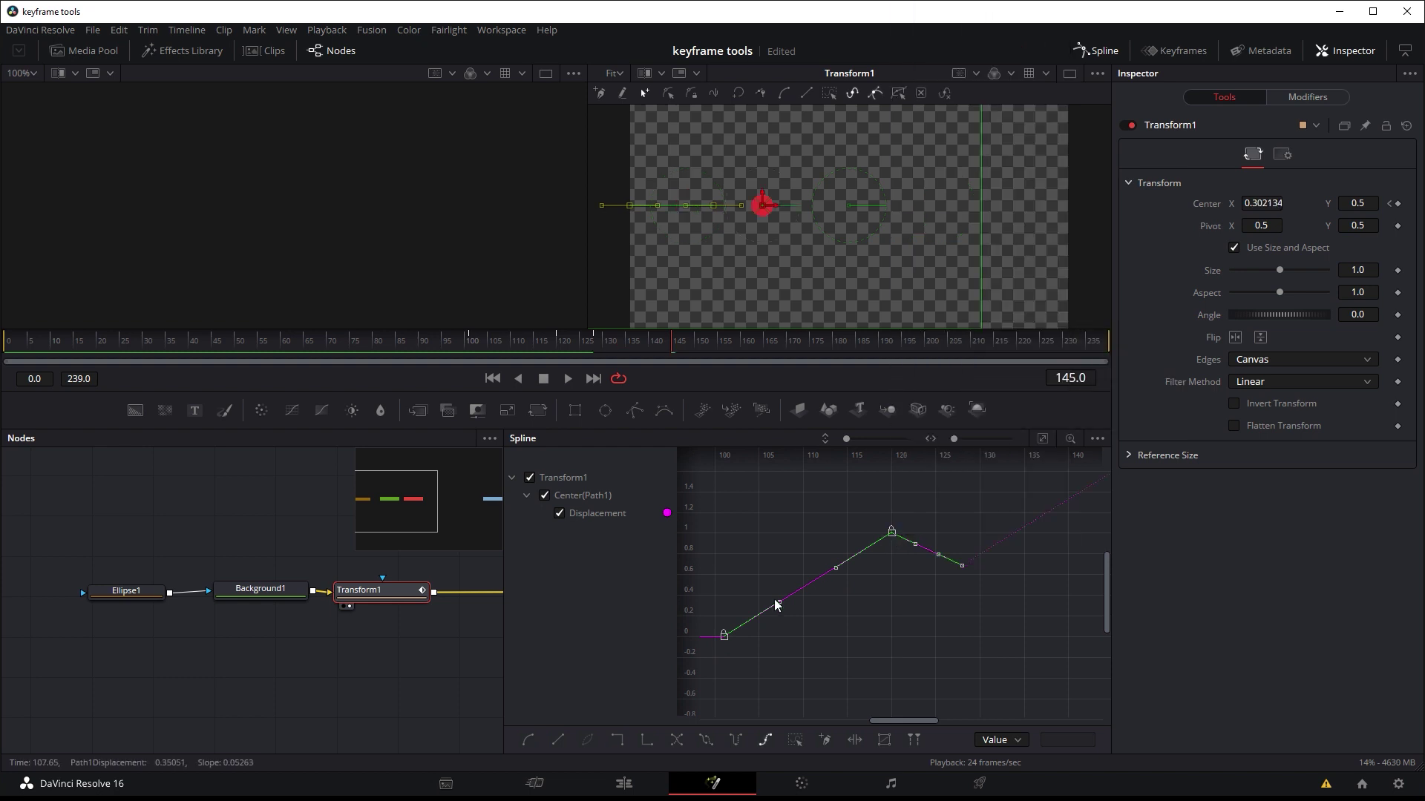
Examine how the relatively looped Displacement curve continues past frame 128 and play back the circle's movement.
scroll(937, 566, "down", 5)
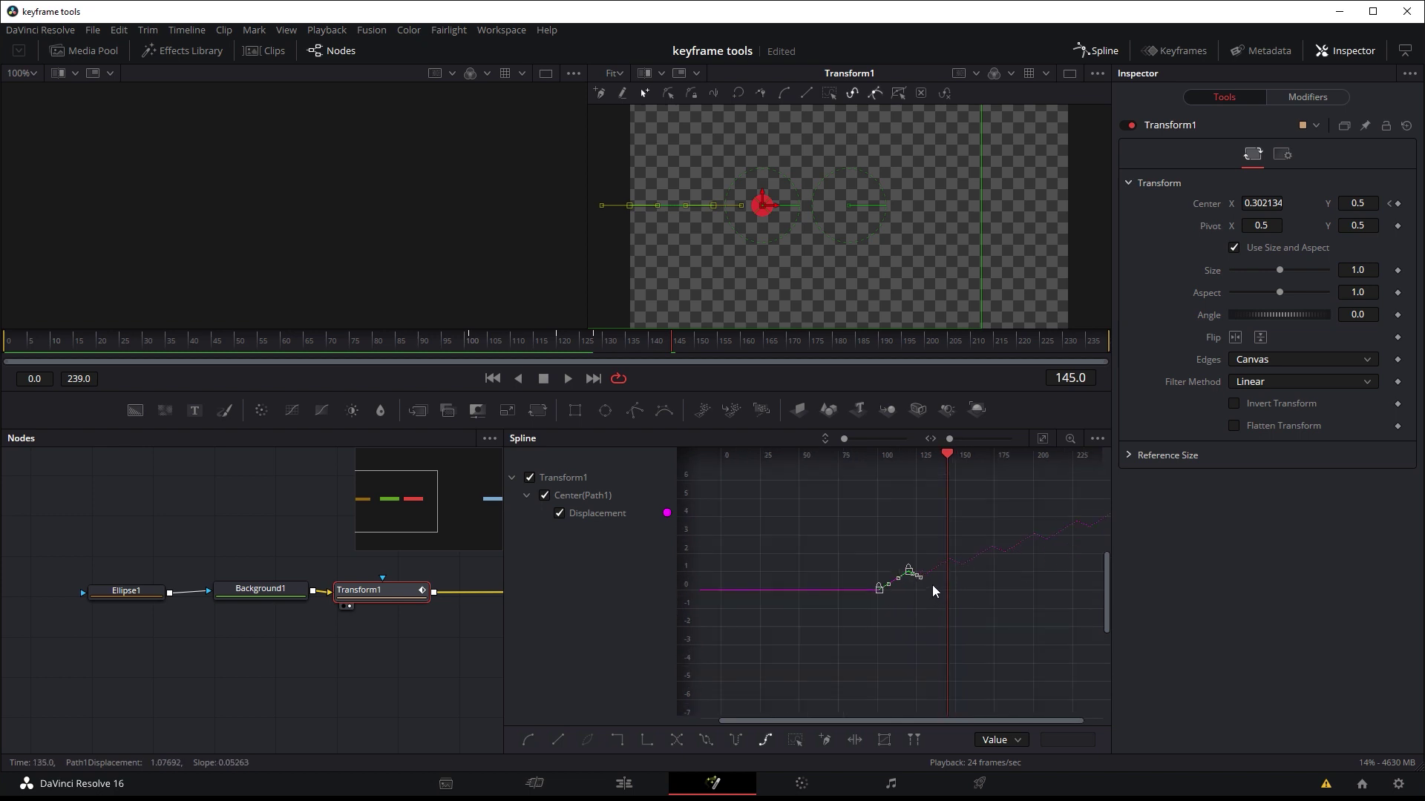
scroll(914, 587, "up", 5)
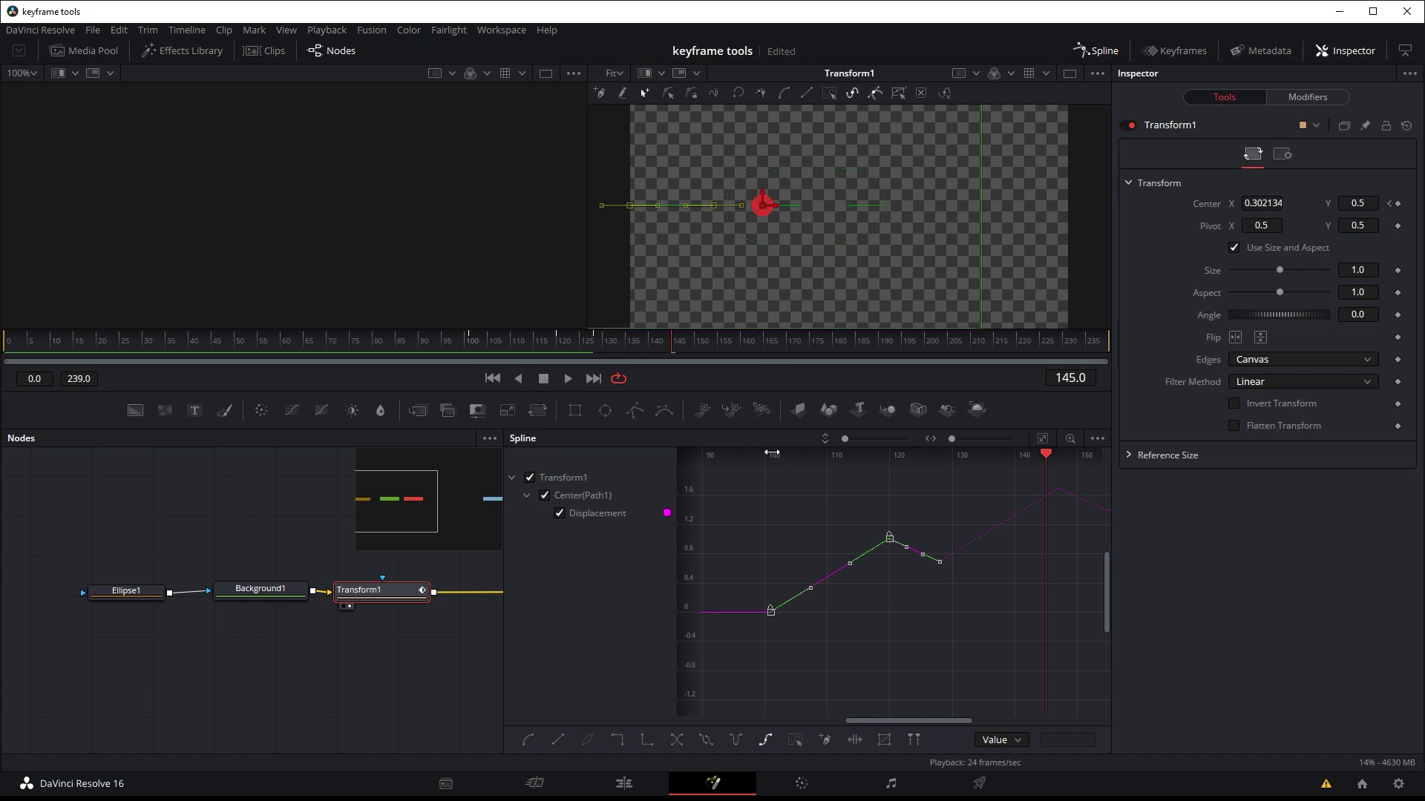
left_click(497, 343)
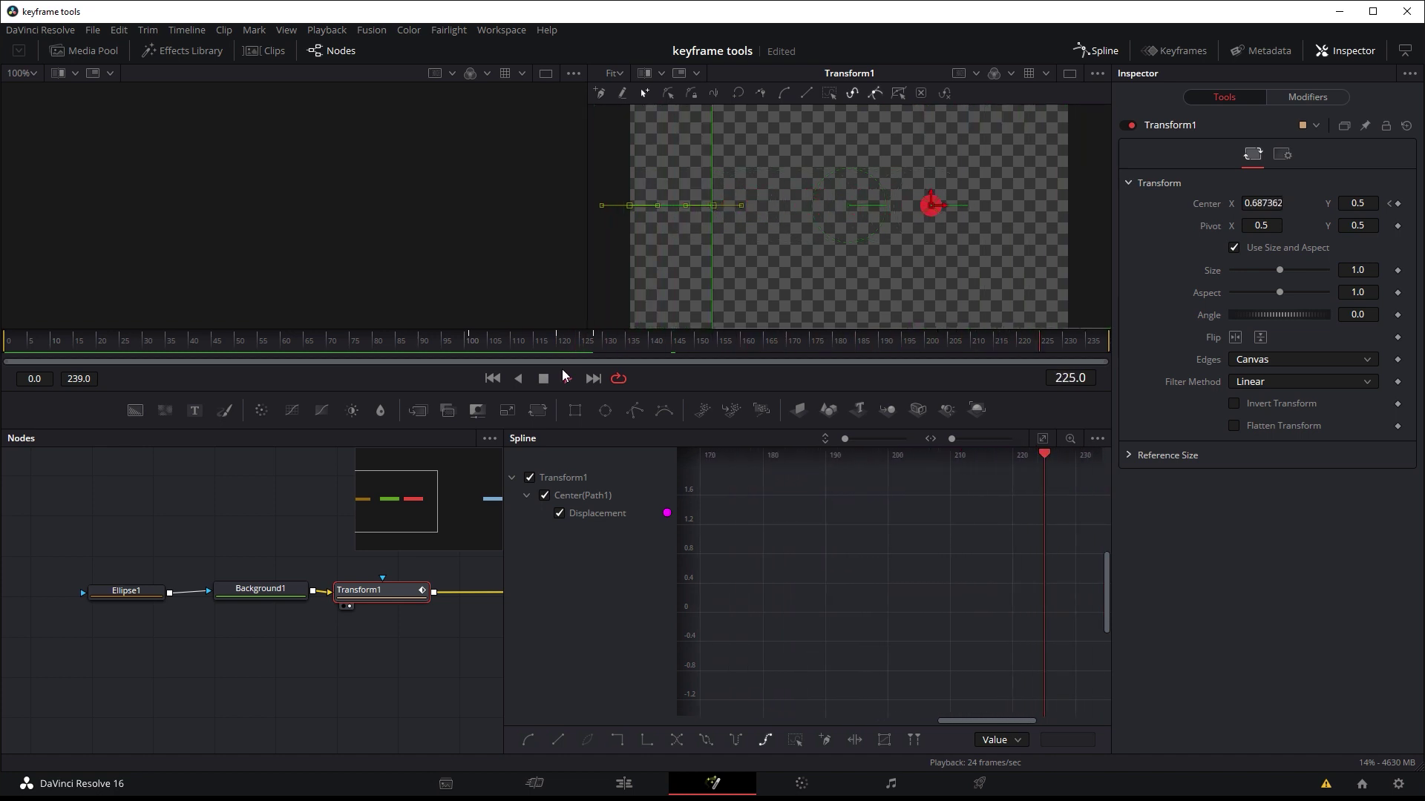
left_click(568, 378)
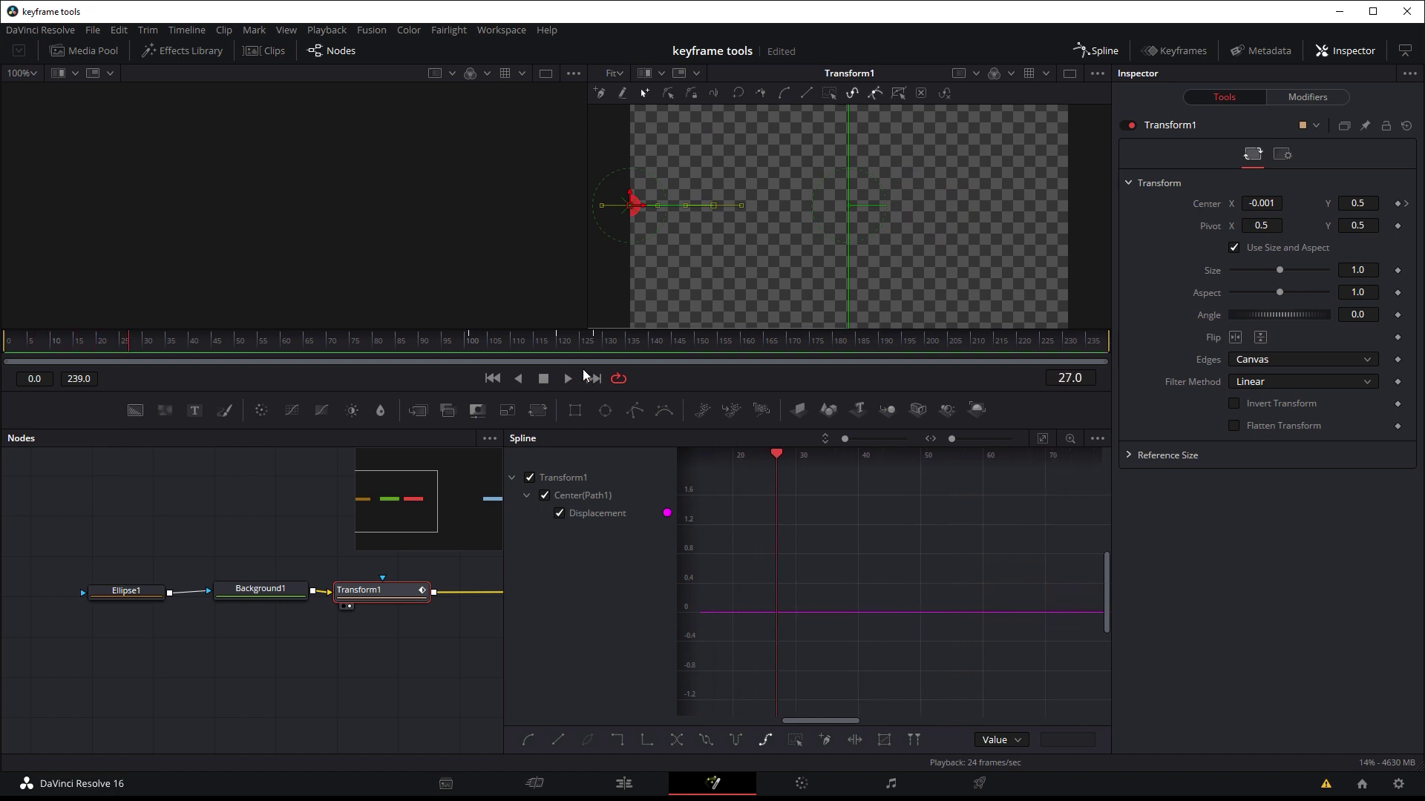
Set the preloop of all Displacement keyframes to Relative and scrub the circle's movement near frame 113.
mouse_move(814, 723)
left_mouse_down()
mouse_move(710, 723)
mouse_move(836, 719)
left_mouse_up()
key("ctrl+f")
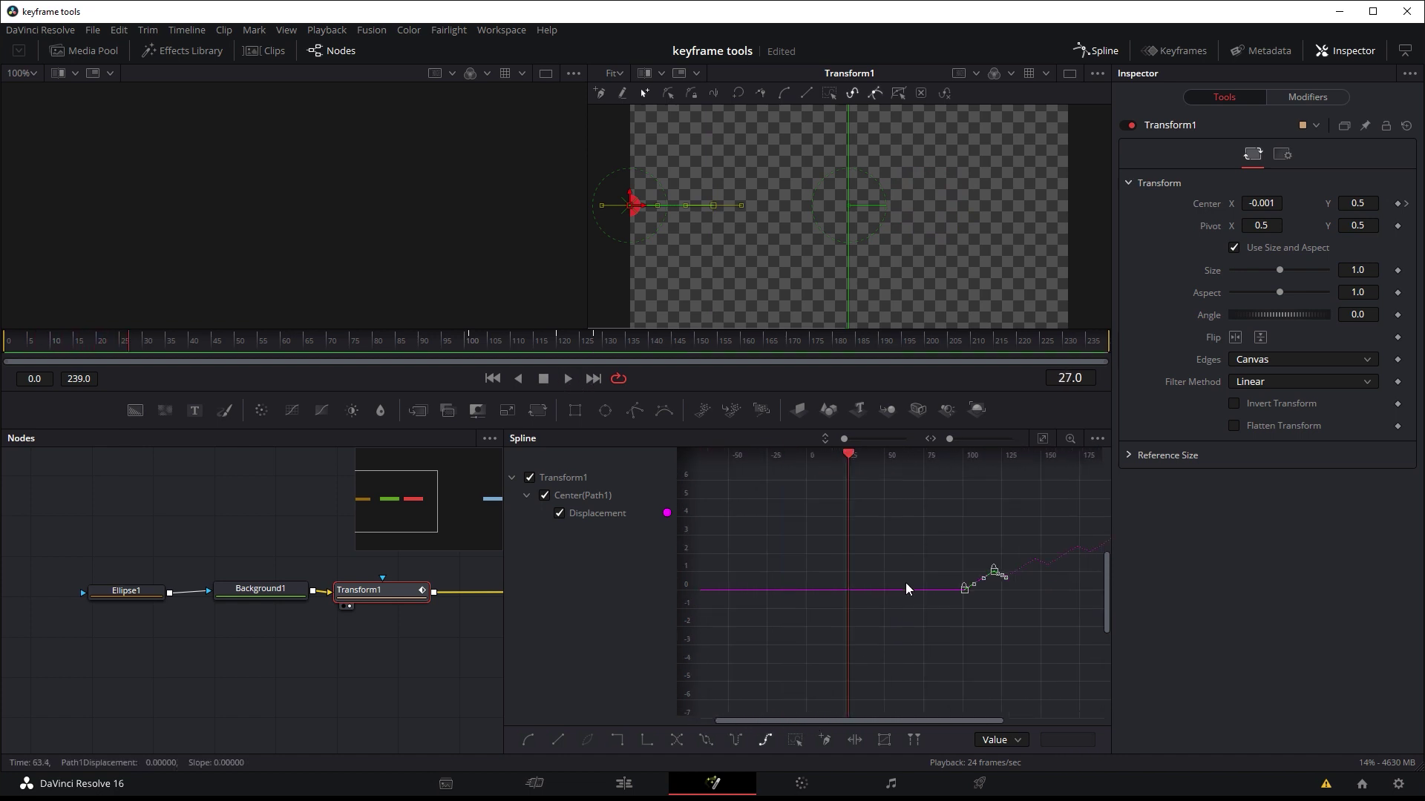
left_click_drag(870, 460, 961, 460)
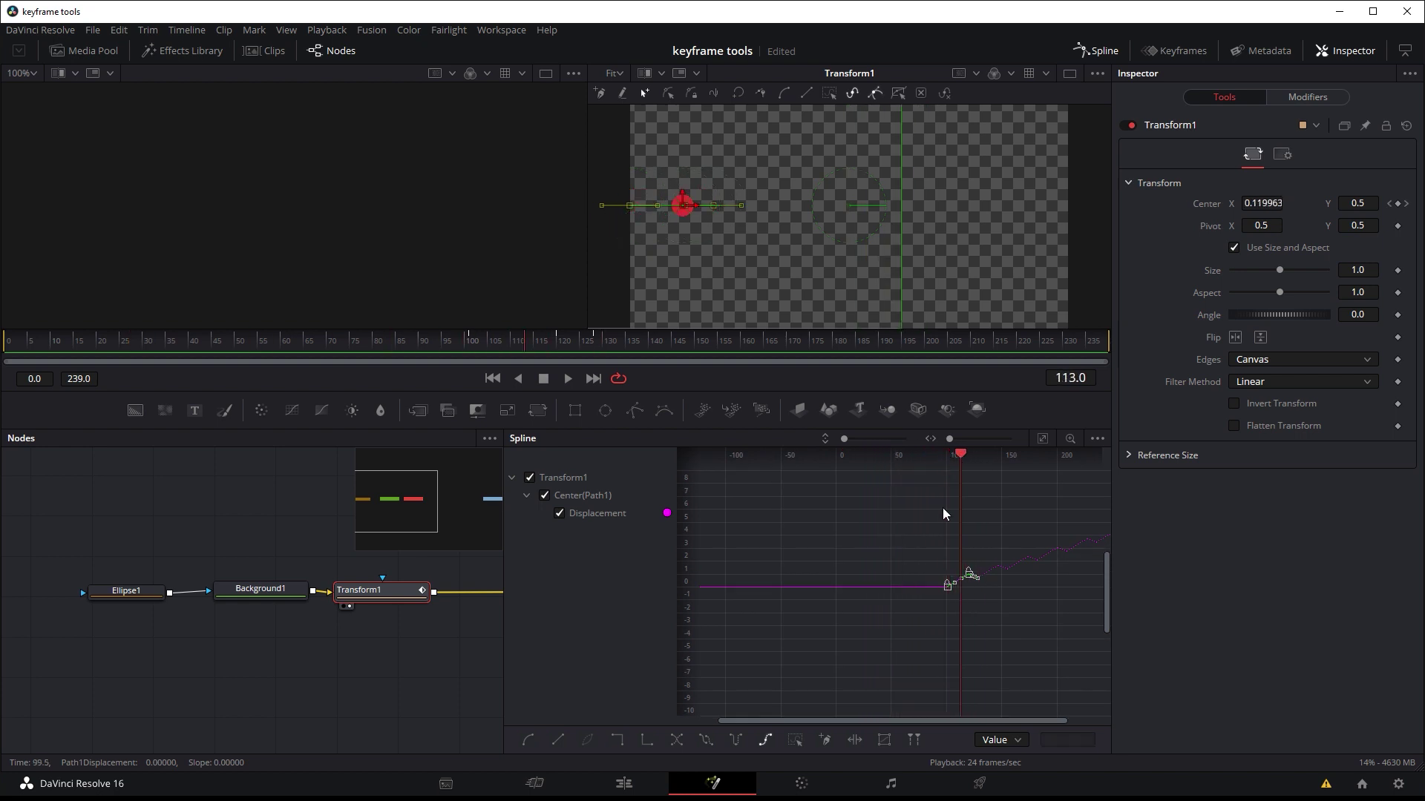
right_click(947, 594)
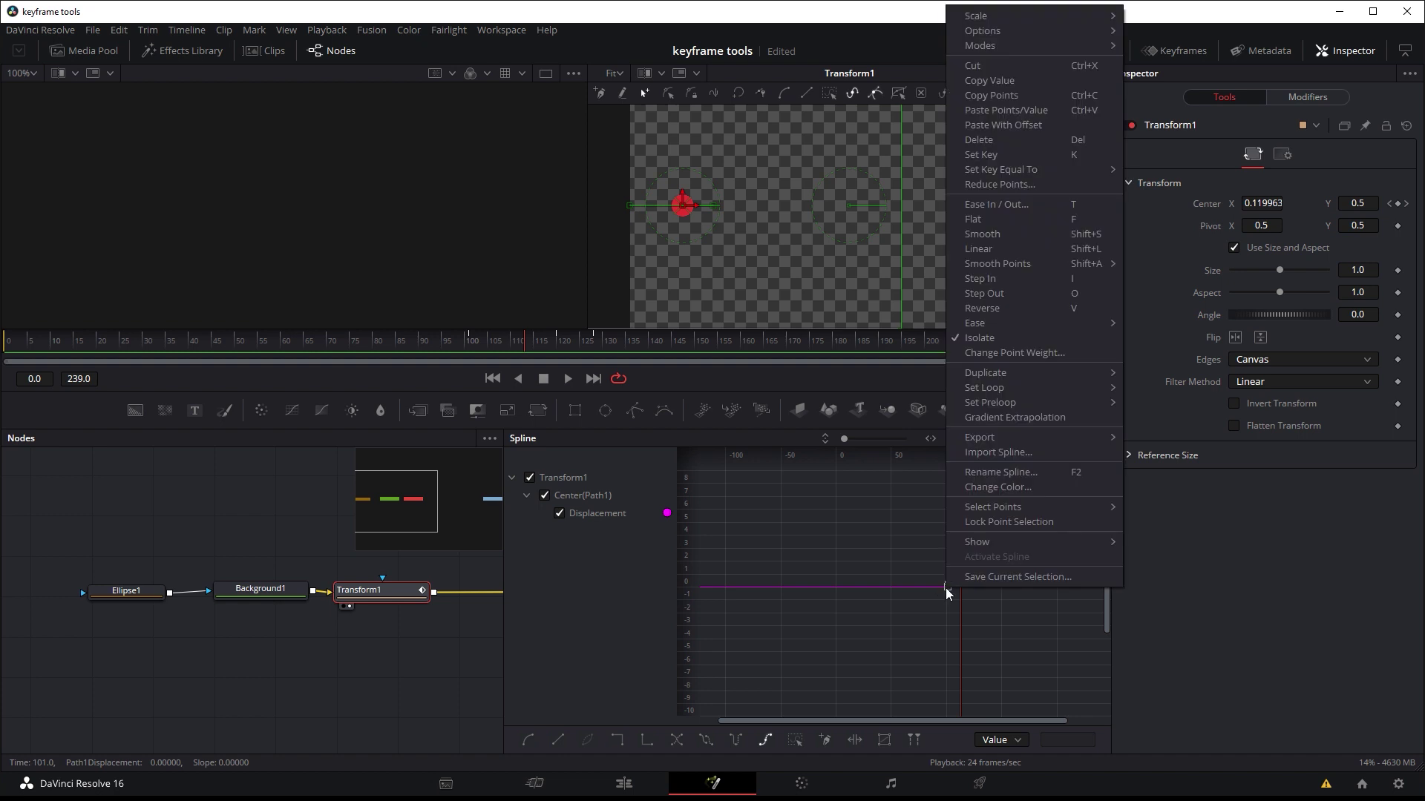
key("Escape")
left_click_drag(996, 555, 925, 616)
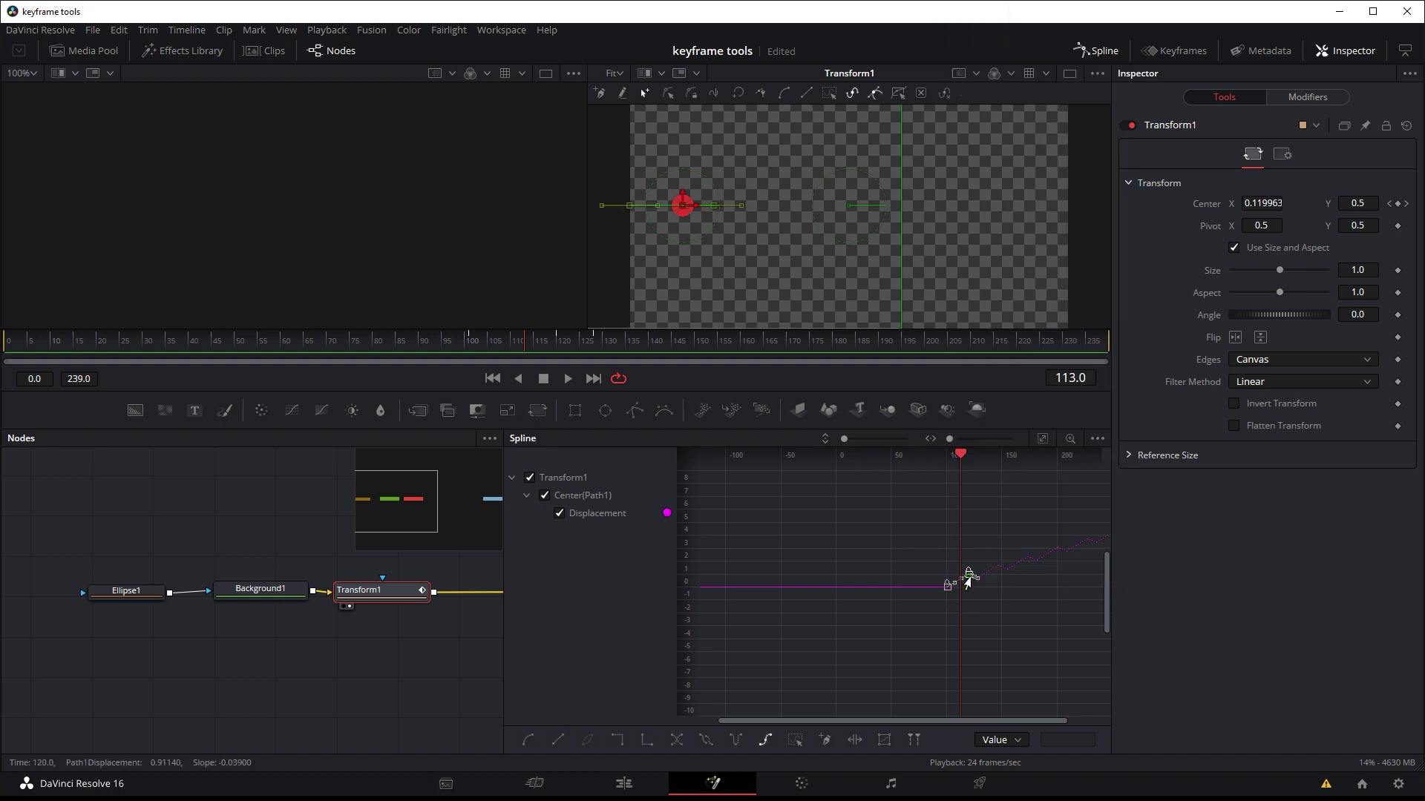
right_click(968, 581)
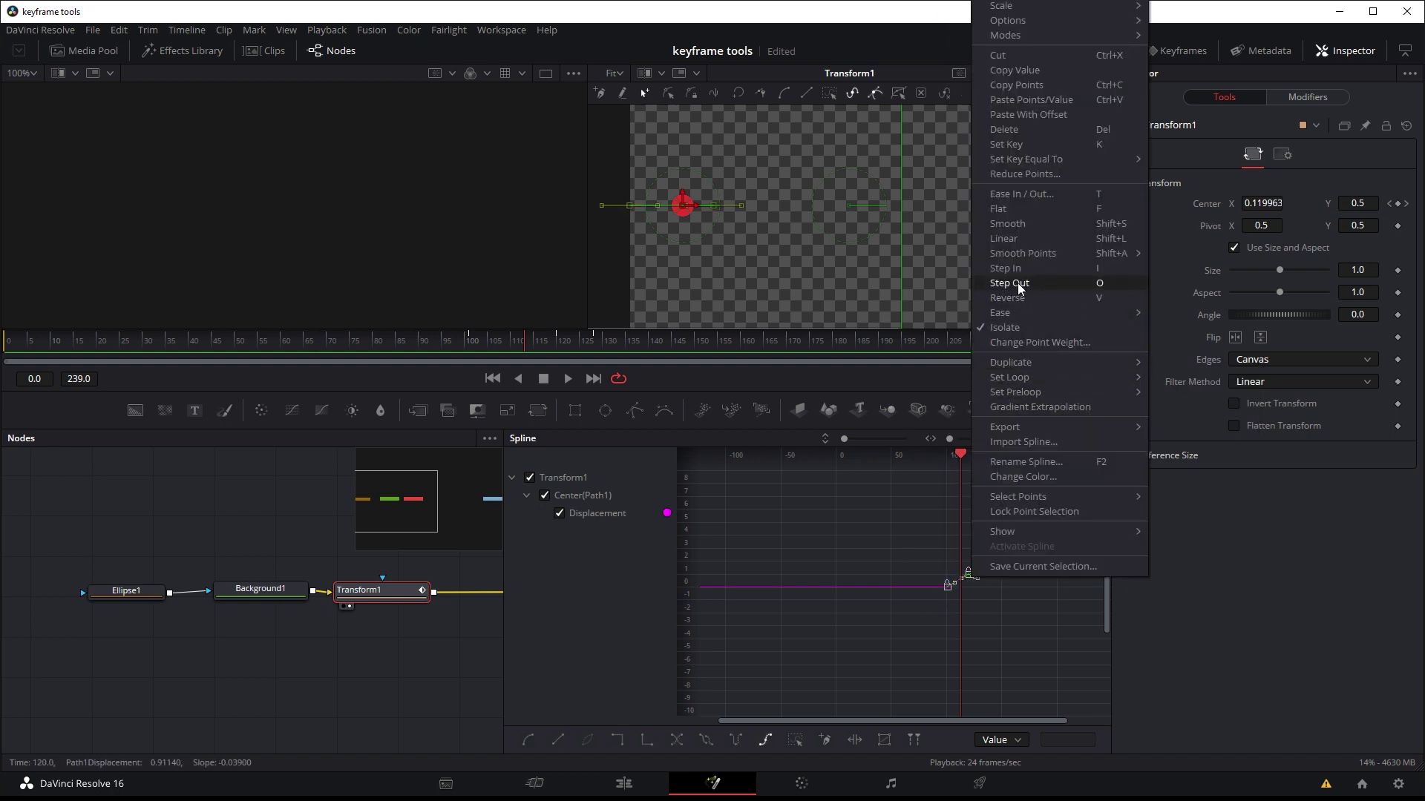
mouse_move(1035, 393)
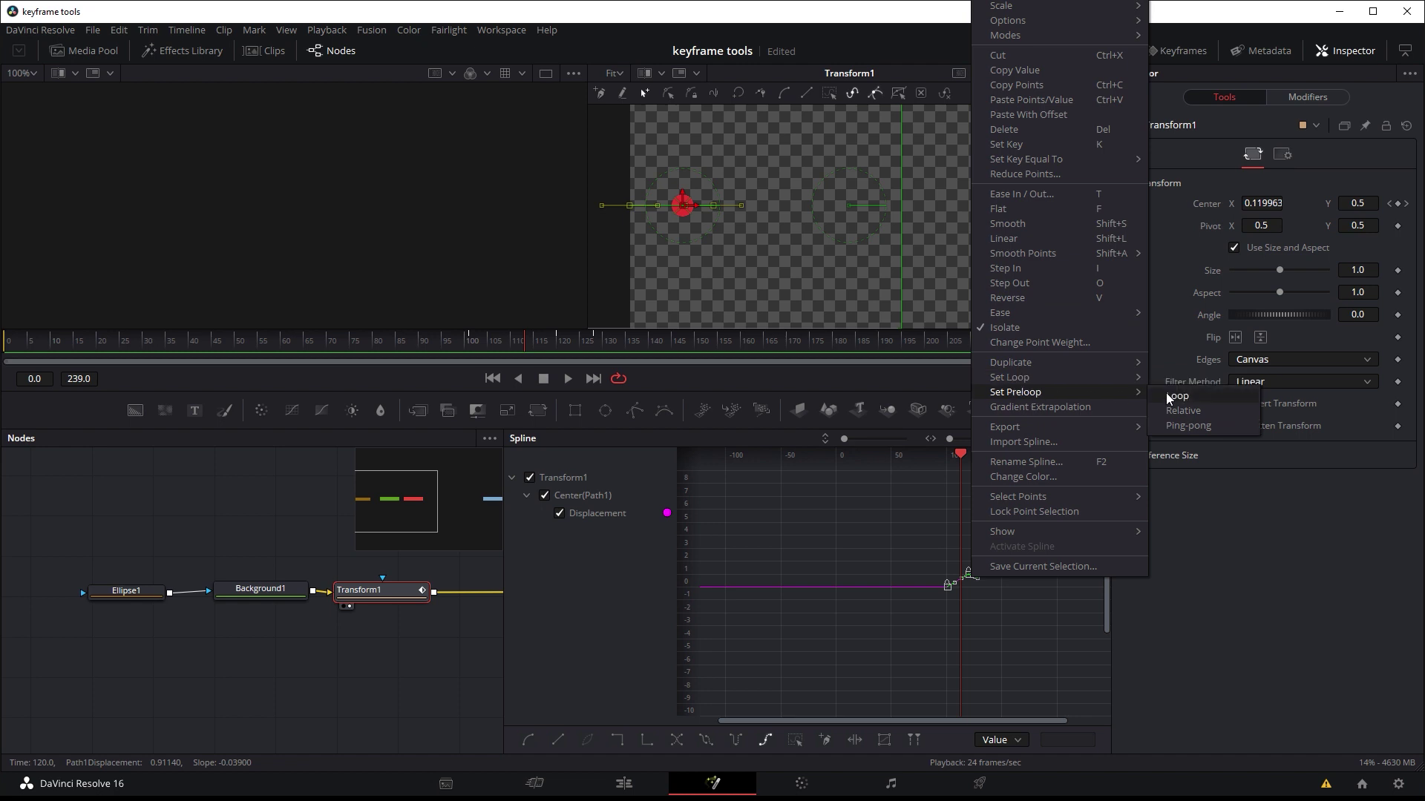
left_click(1185, 411)
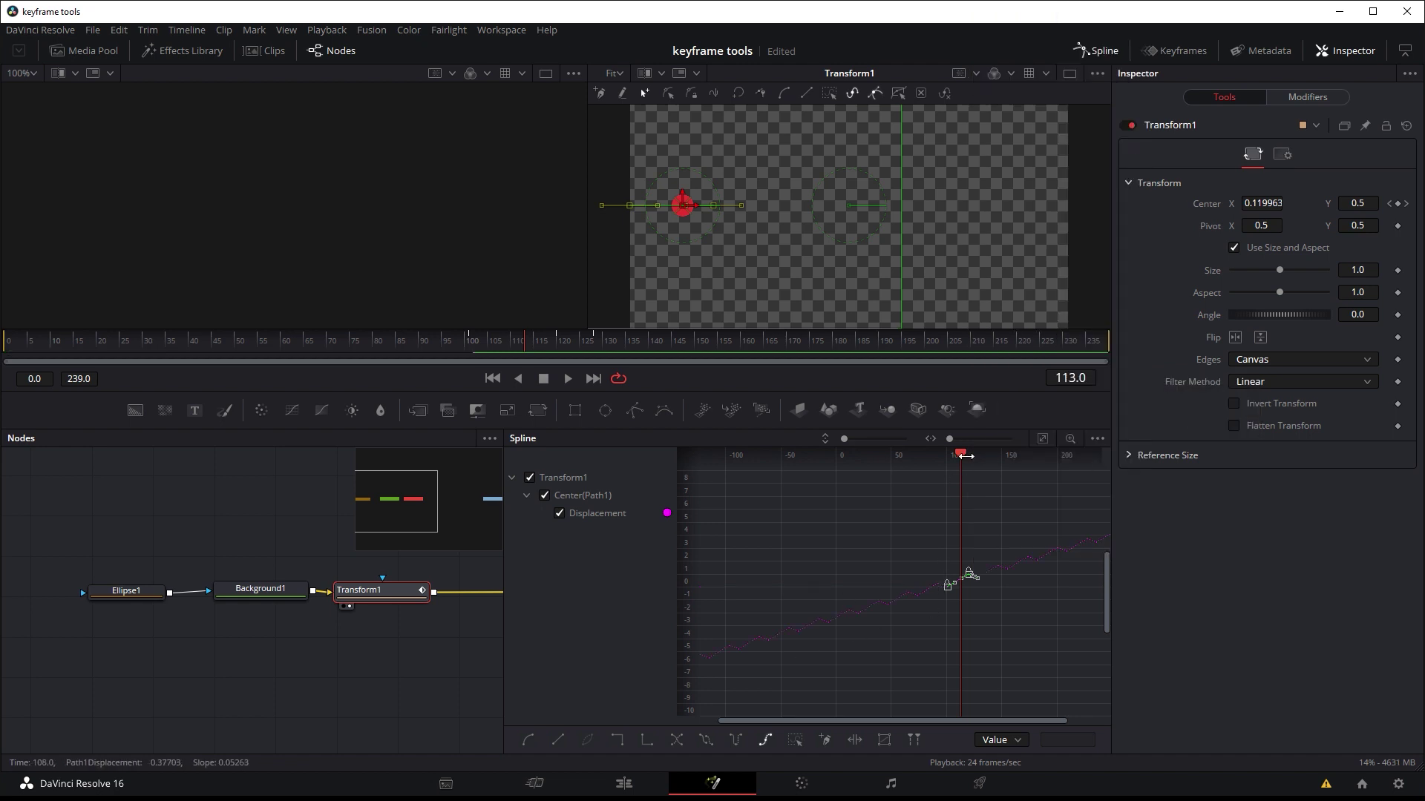
mouse_move(960, 458)
left_mouse_down()
mouse_move(814, 460)
mouse_move(952, 462)
left_mouse_up()
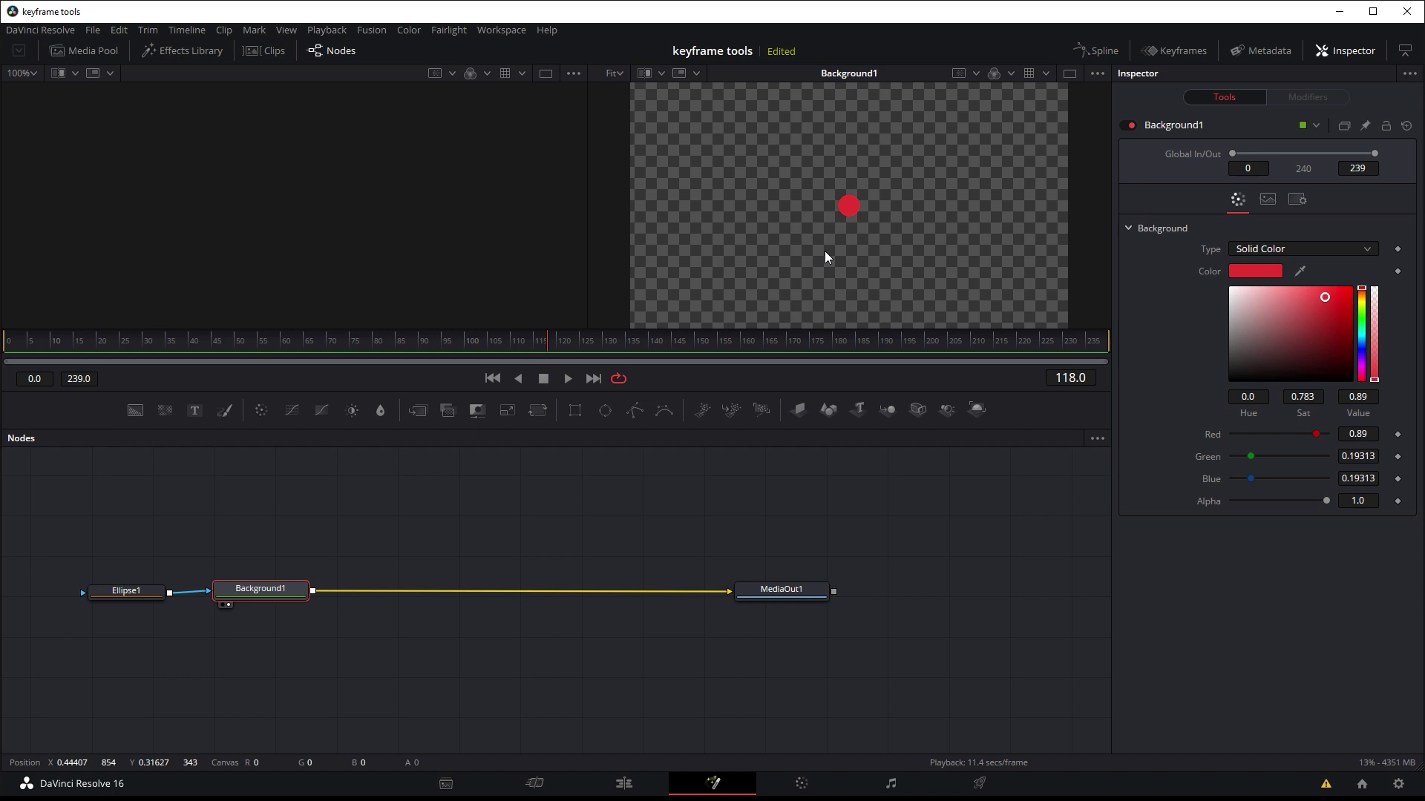
Set the Center X of the Ellipse1 mask to 0.4 in the composition without a Transform node.
left_click(139, 588)
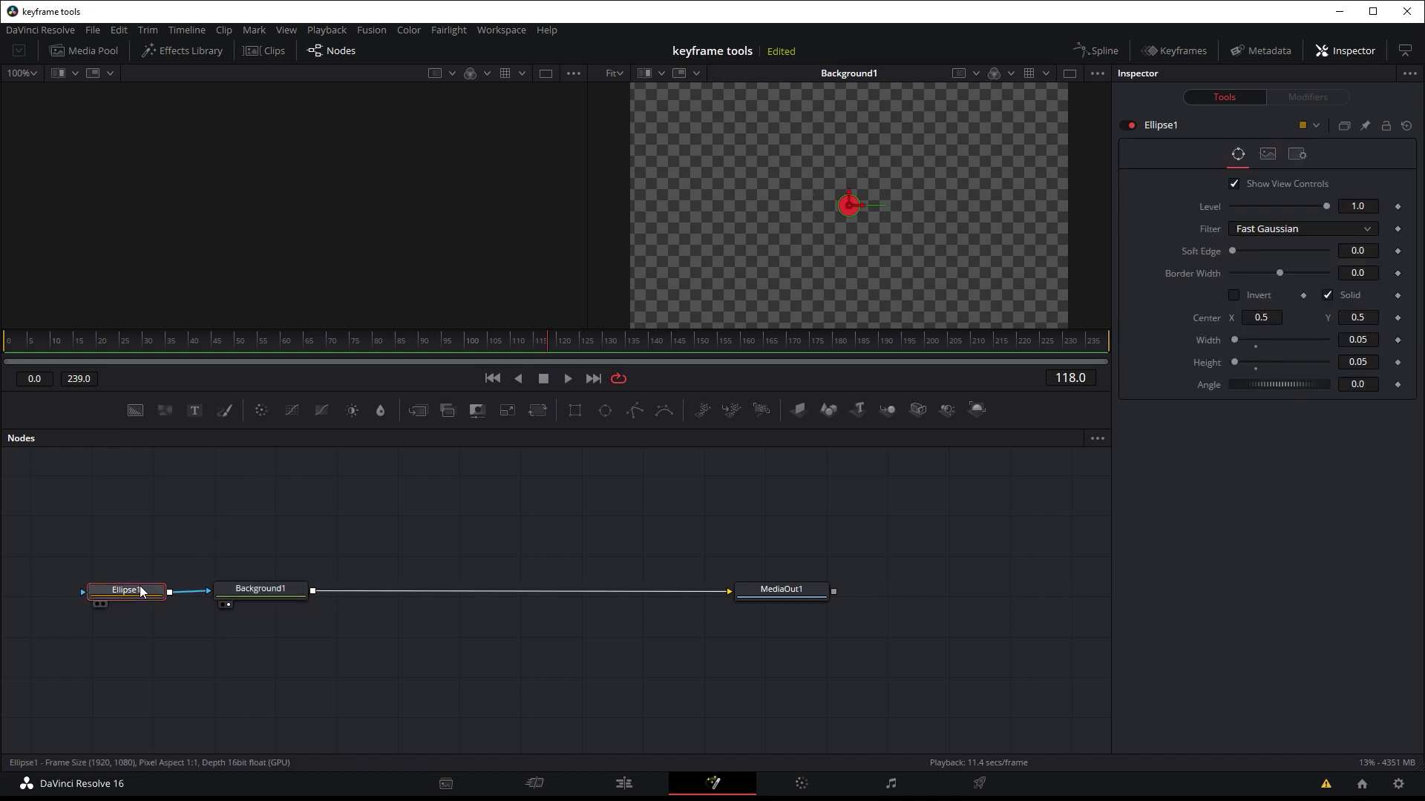
left_click(1269, 316)
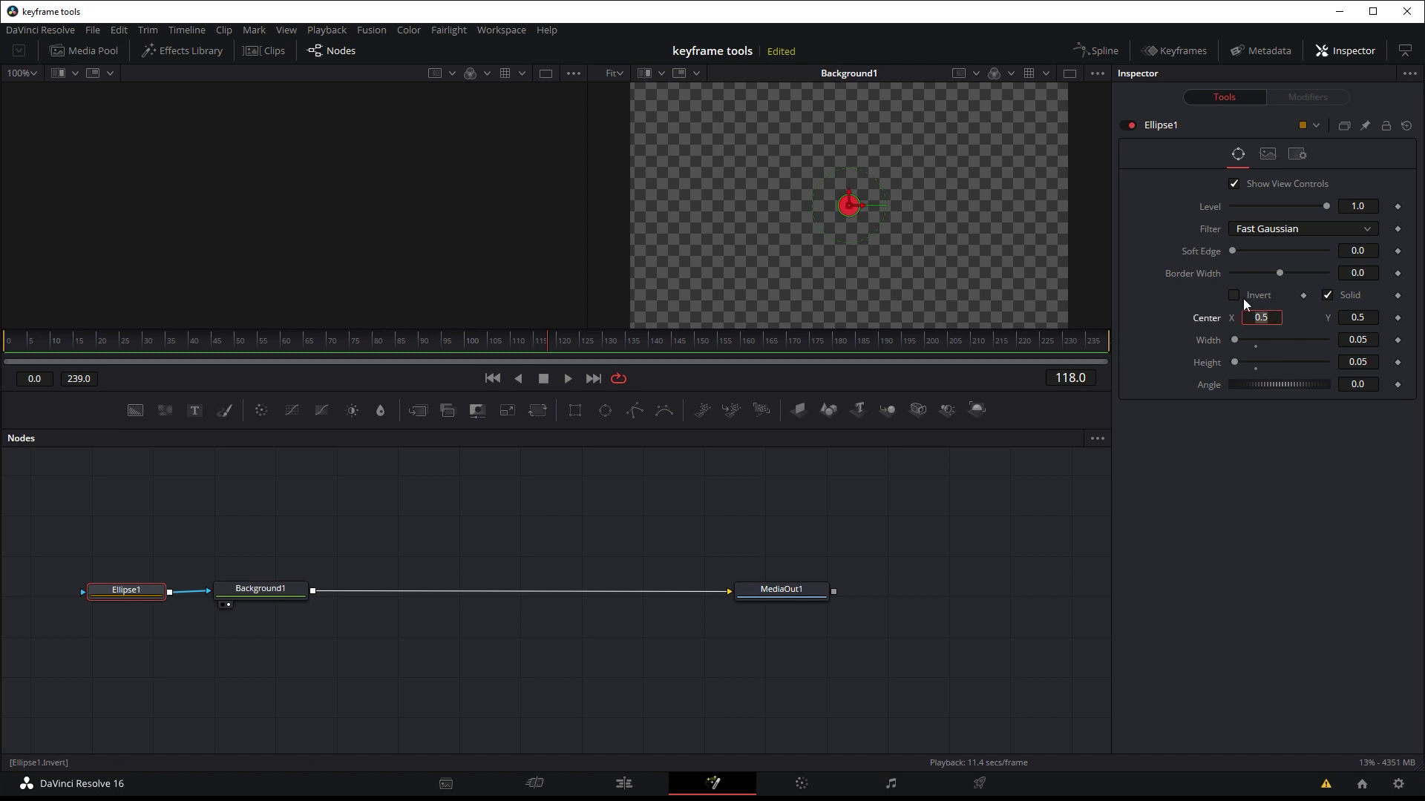
type("0.4")
key("Tab")
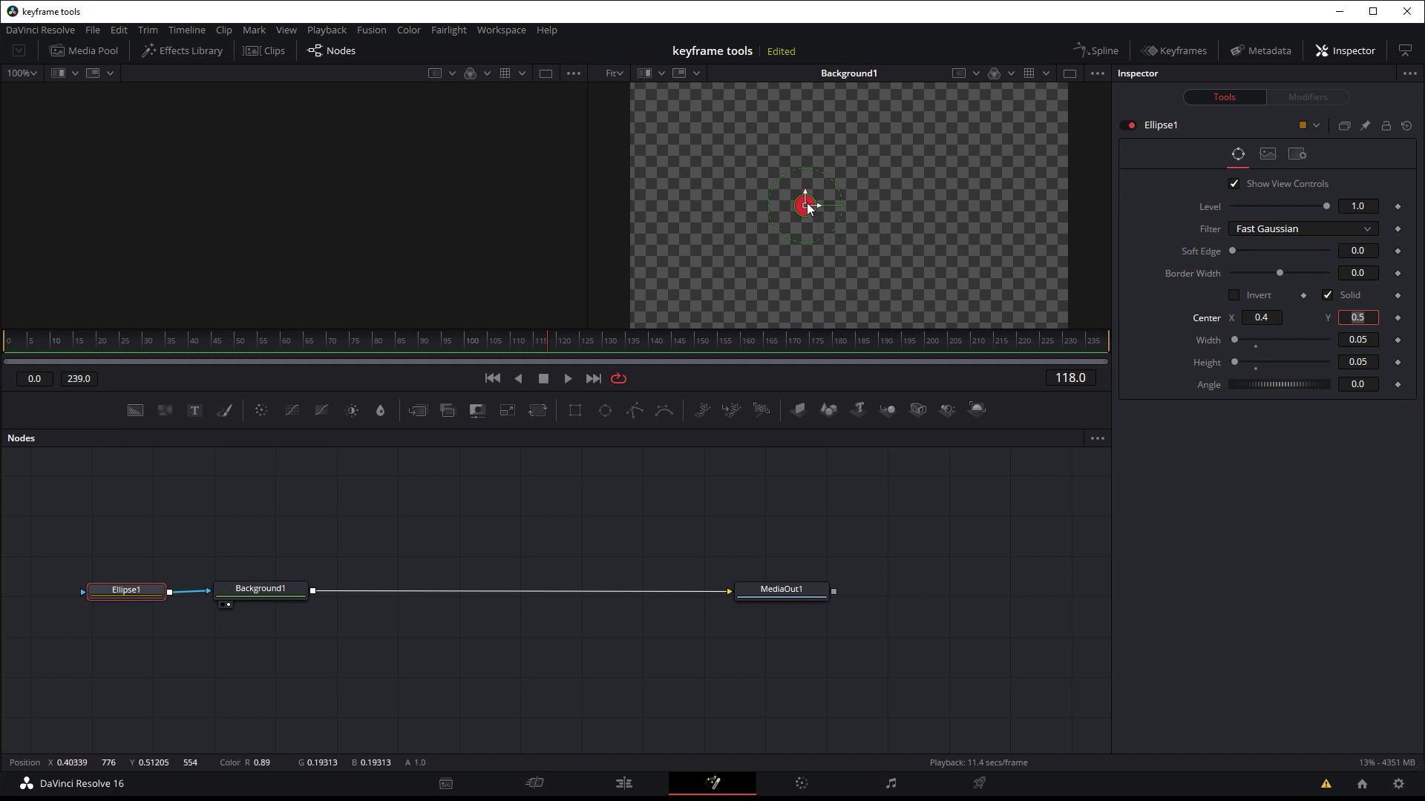
Add a Transform node between Background1 and MediaOut1.
left_click(268, 590)
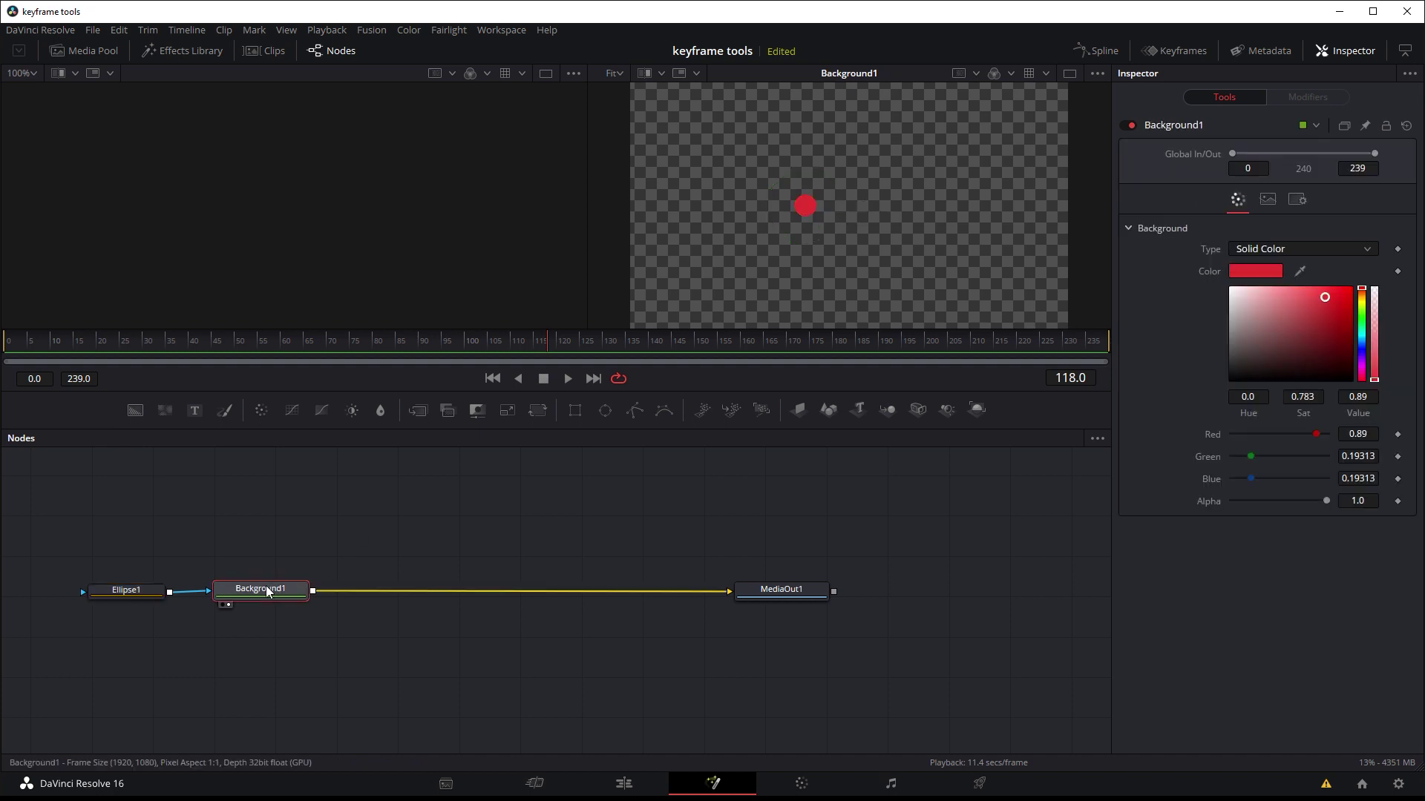
key("shift+space")
type("xf")
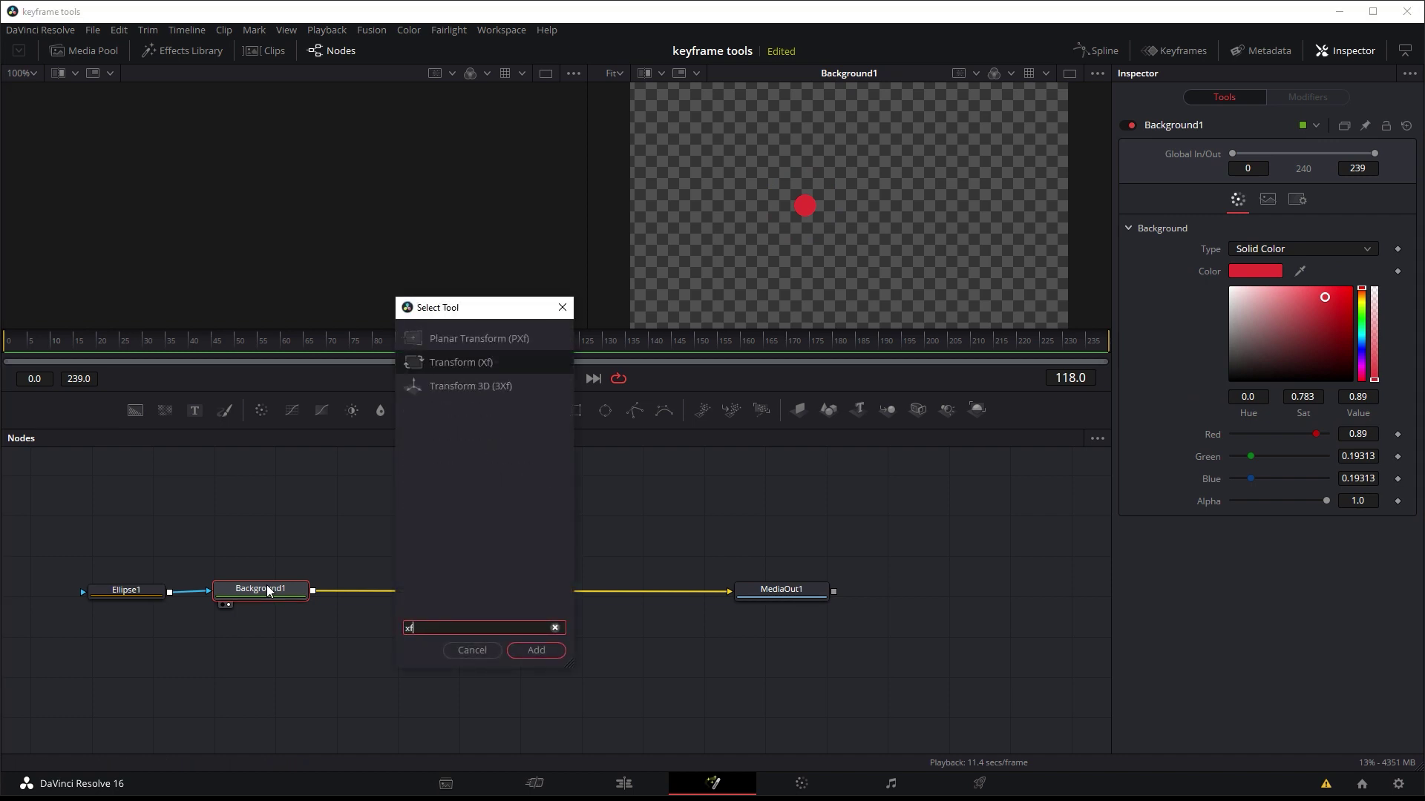
key("Return")
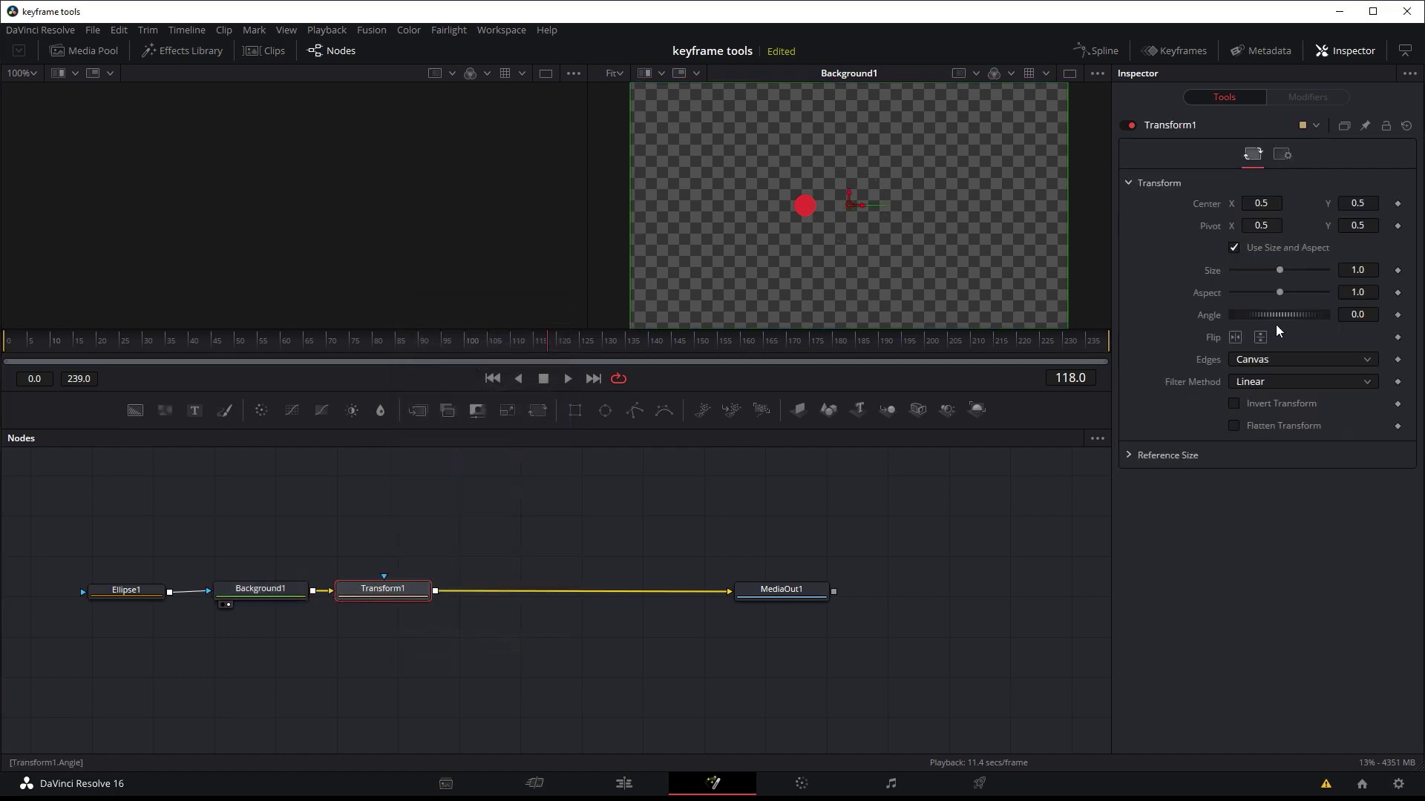
Show Transform1 in the viewer, try out its rotation and reset the Angle to 0.
left_click_drag(1272, 313, 1291, 315)
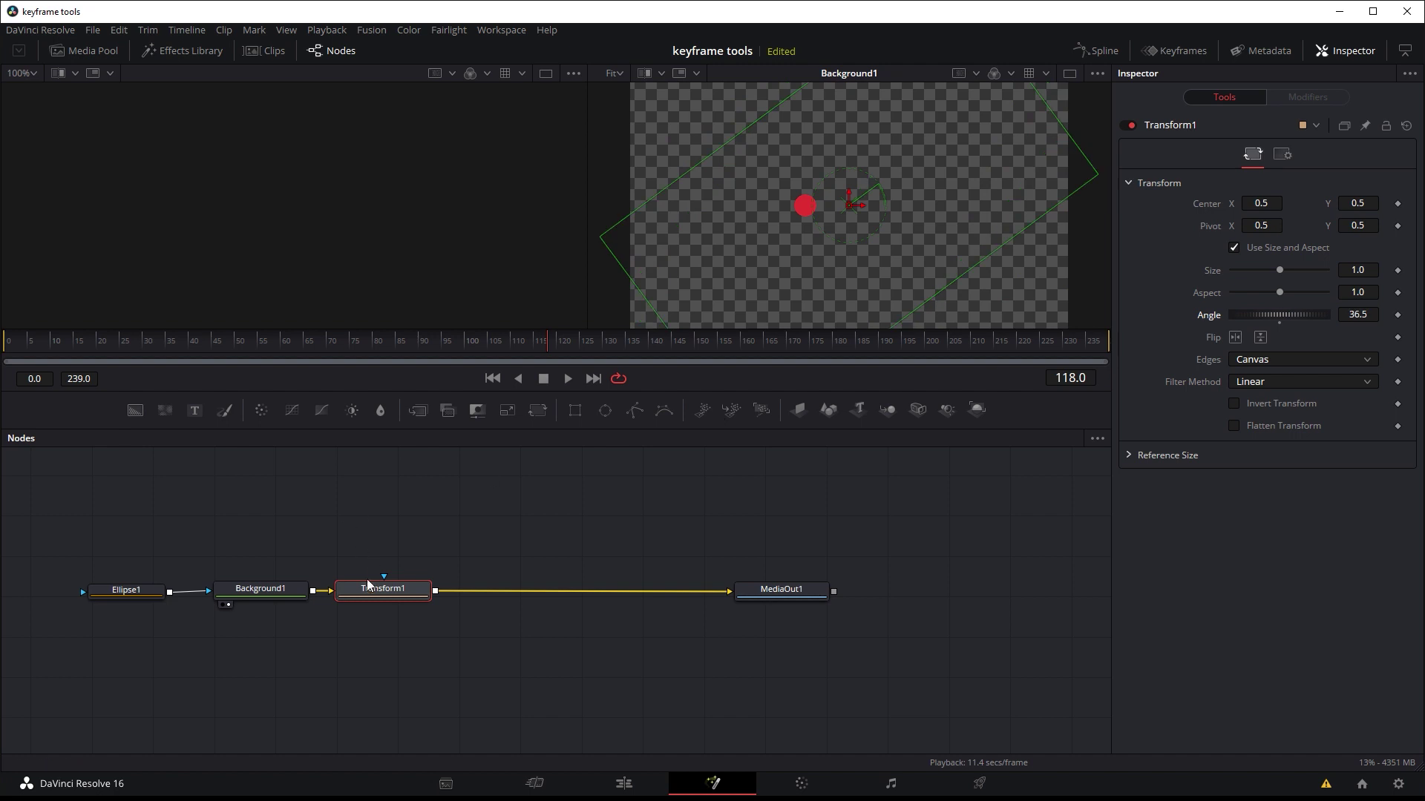
left_click_drag(374, 590, 847, 289)
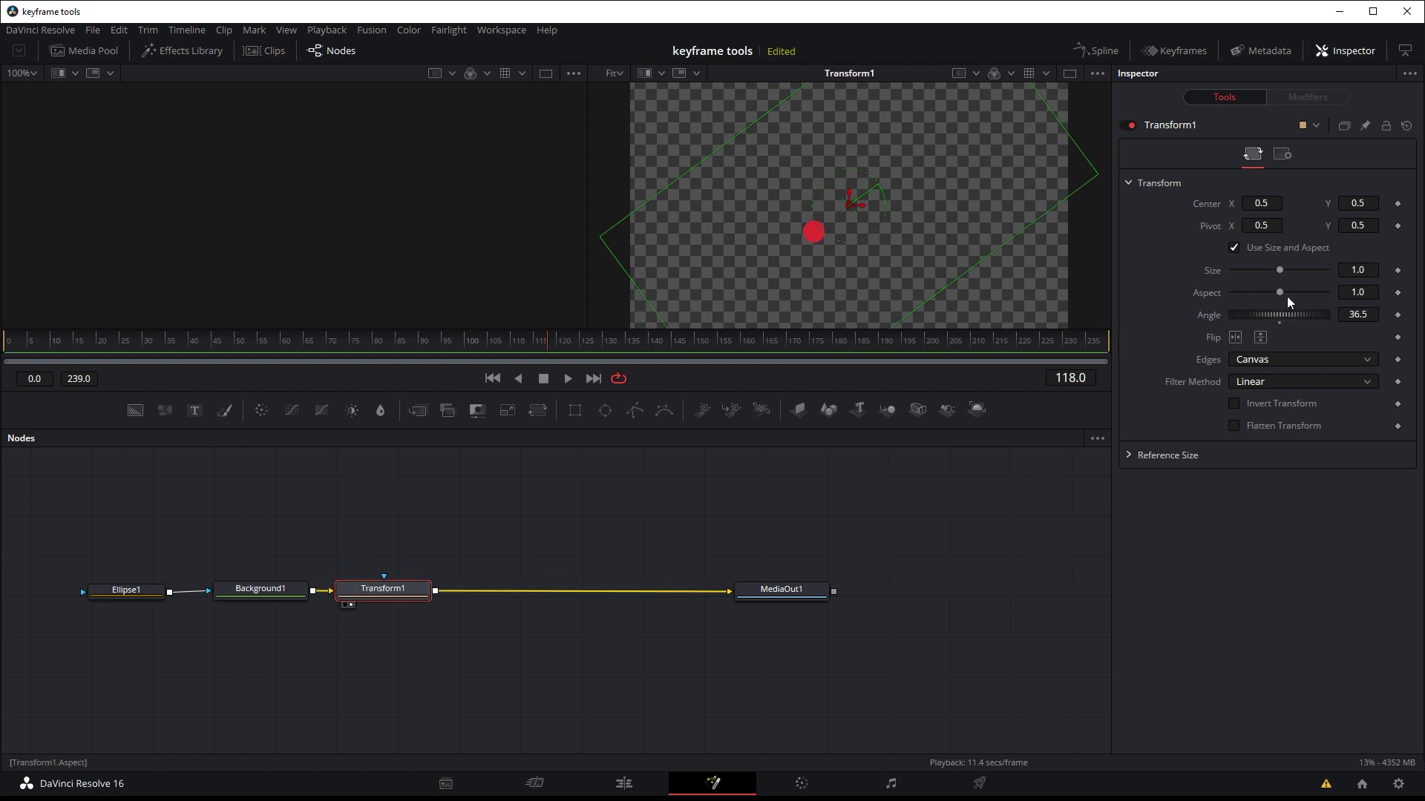
left_click_drag(1279, 312, 1218, 283)
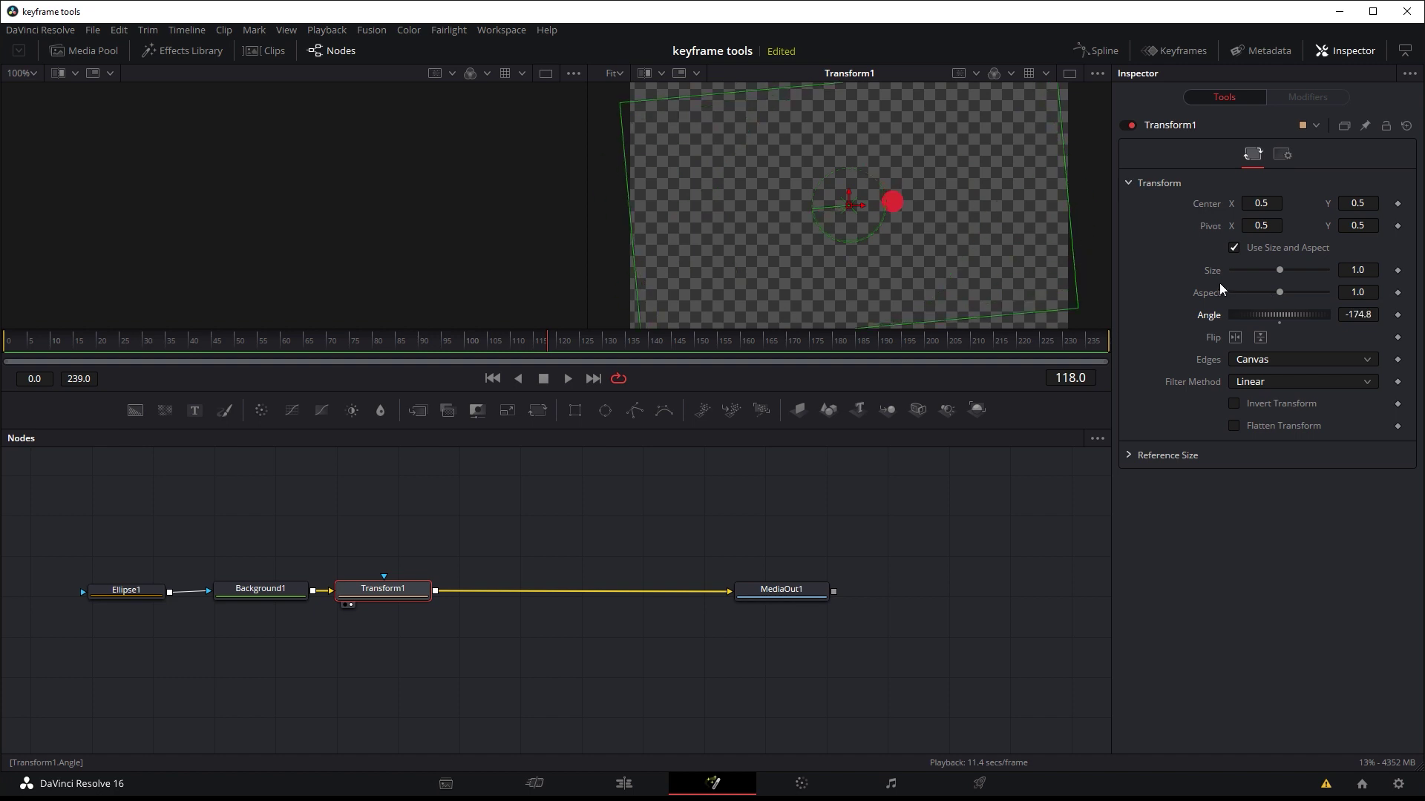
left_click(1351, 314)
type("0")
key("Tab")
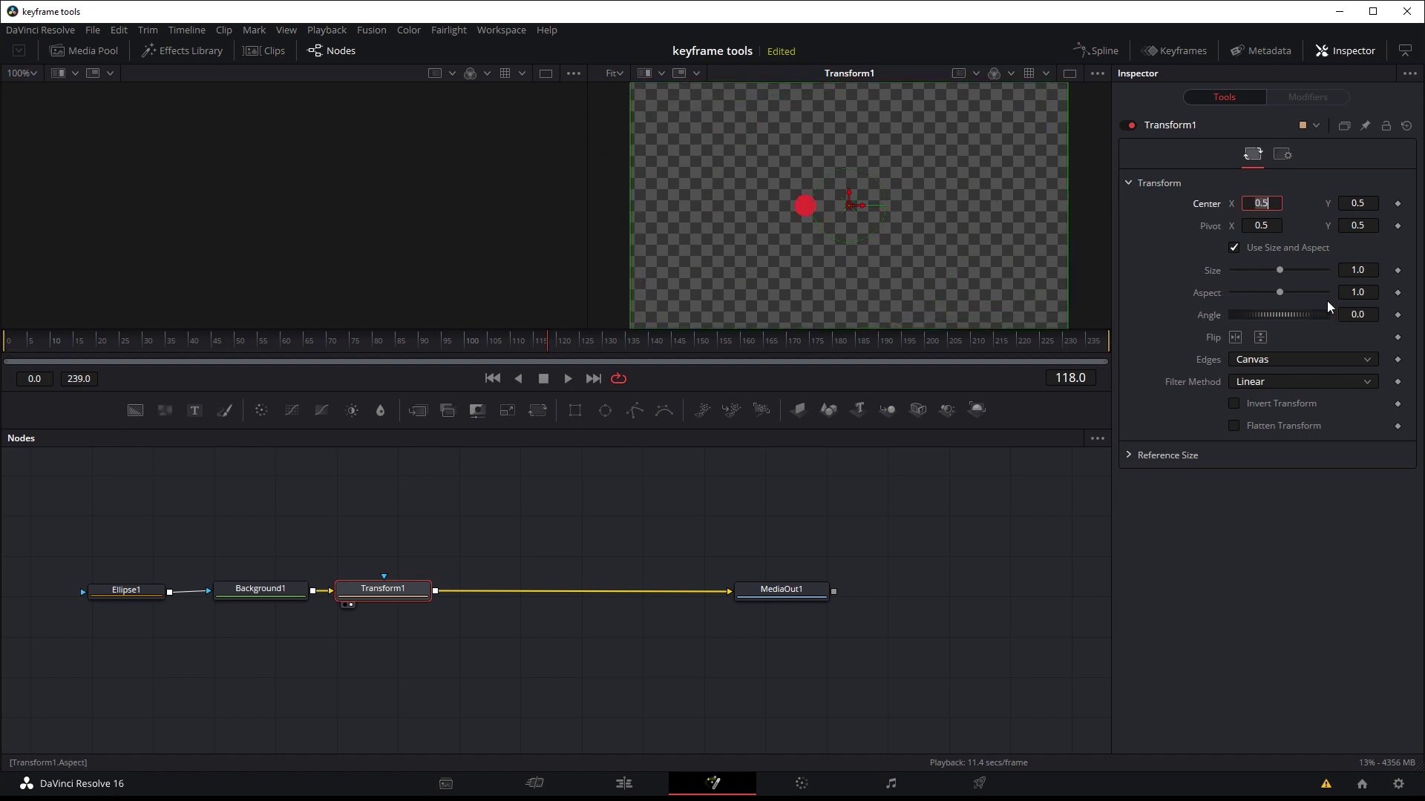
Keyframe Transform1's Angle at 0 on frame 0 and at 360 on frame 20.
left_click_drag(58, 346, 6, 346)
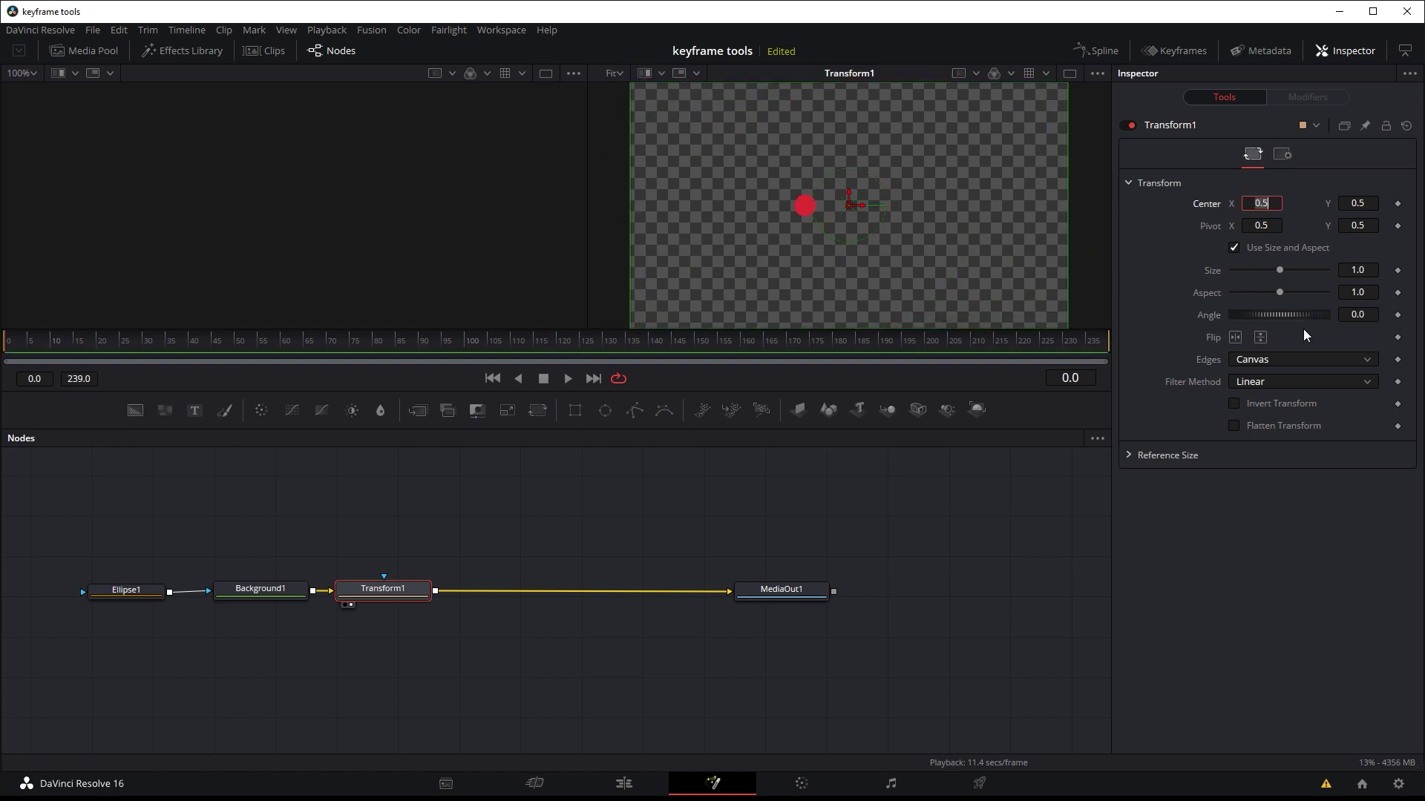
left_click(1397, 315)
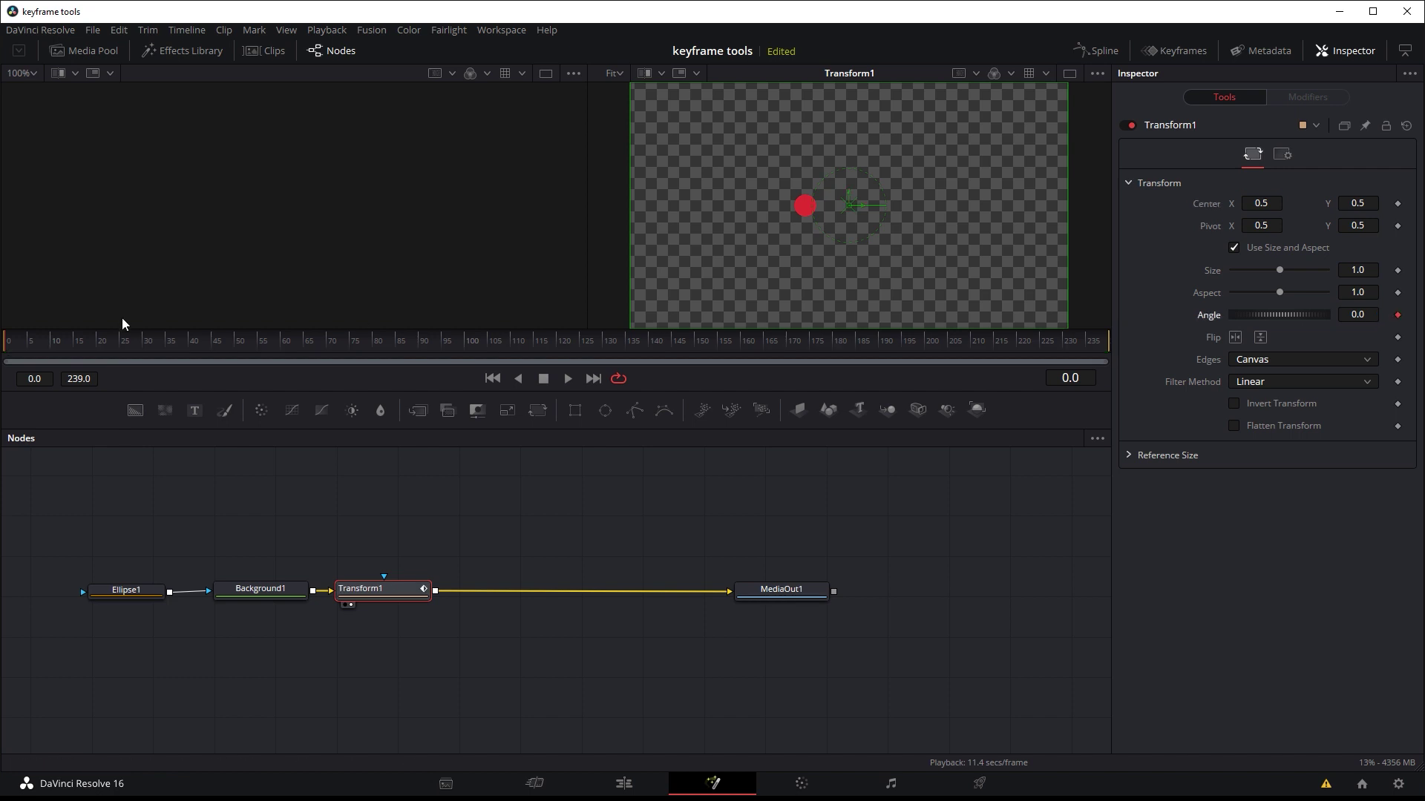
left_click(1358, 315)
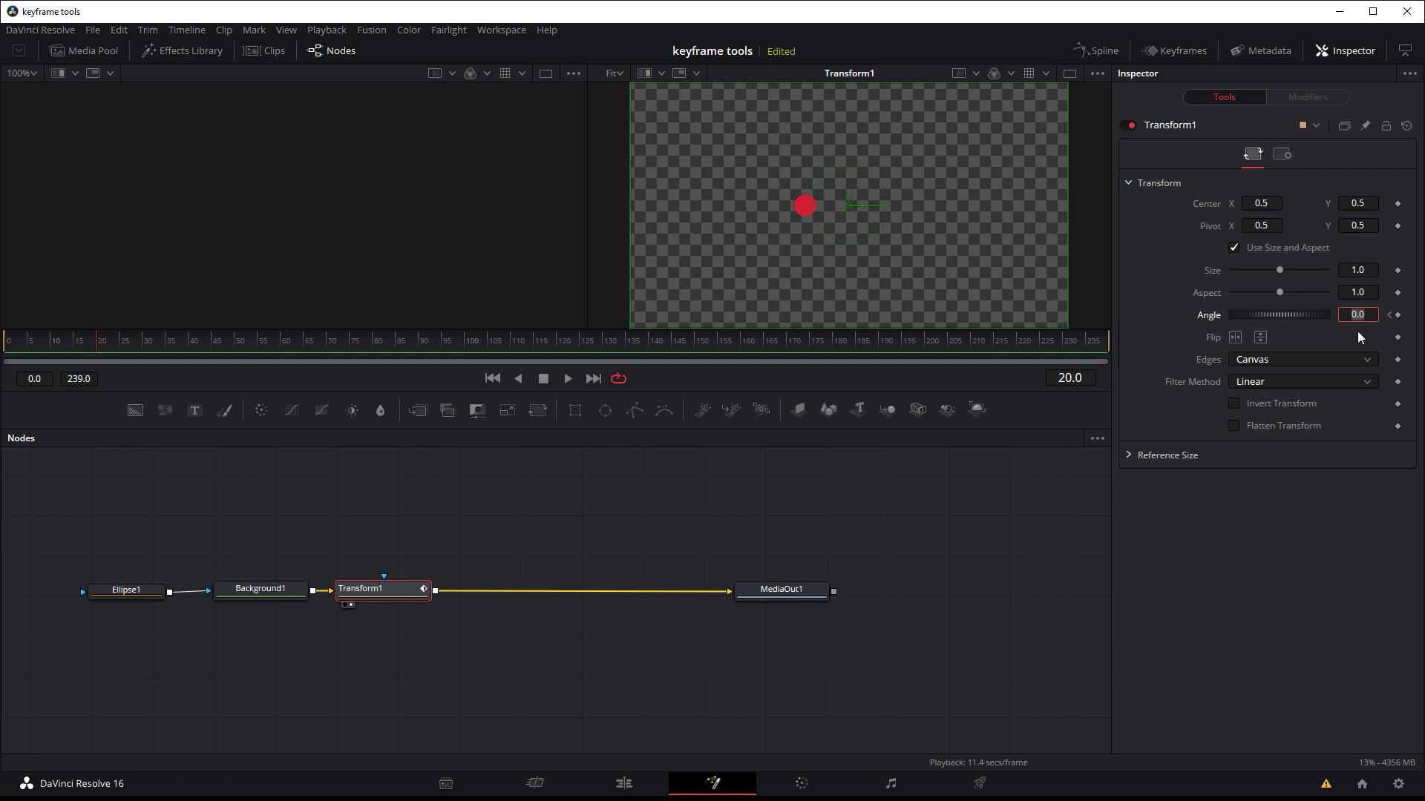
type("360")
key("Tab")
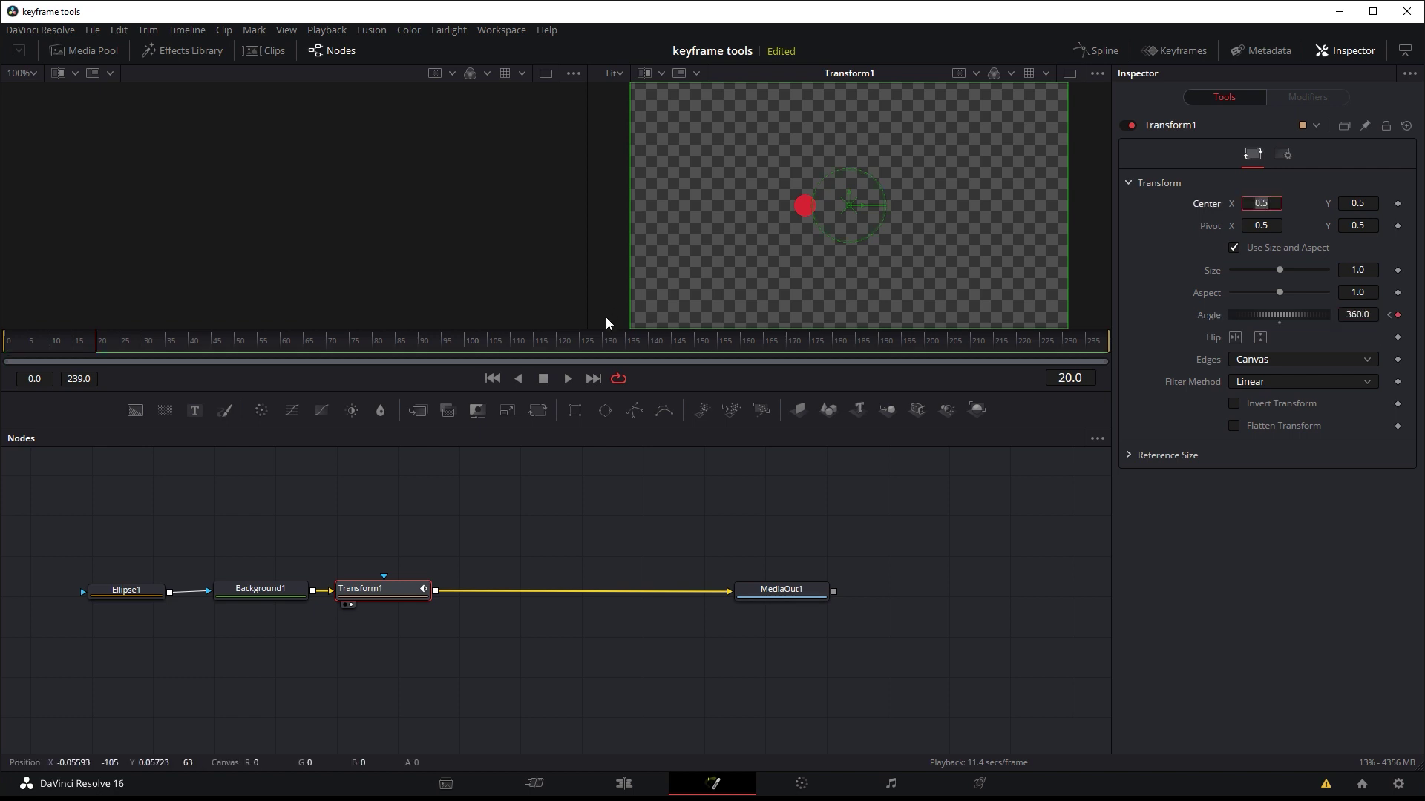
Play back the circle's rotation from the start and change the Angle keyframe at frame 20 to -360.
key("Home")
left_click(567, 378)
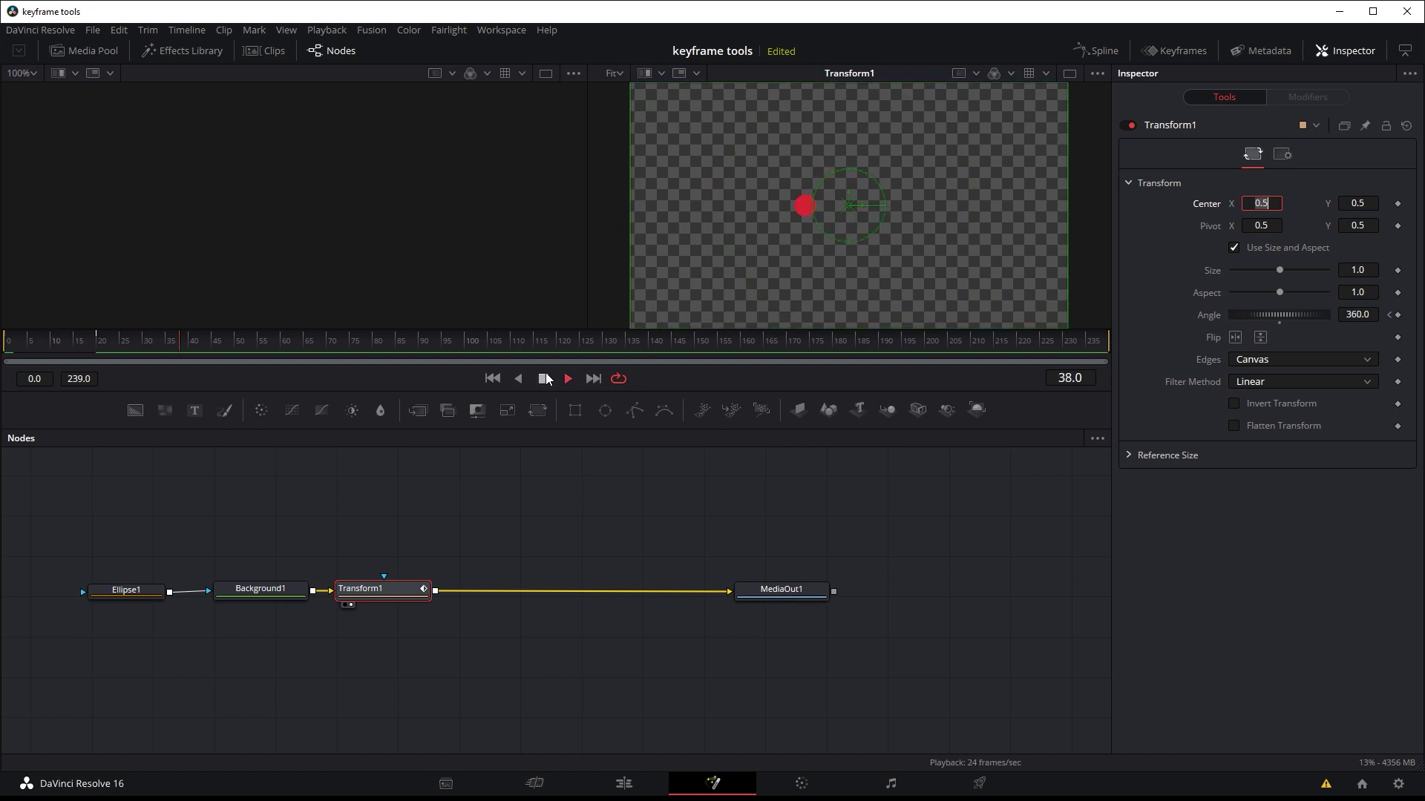
left_click_drag(9, 341, 100, 349)
left_click(1358, 315)
type("-360")
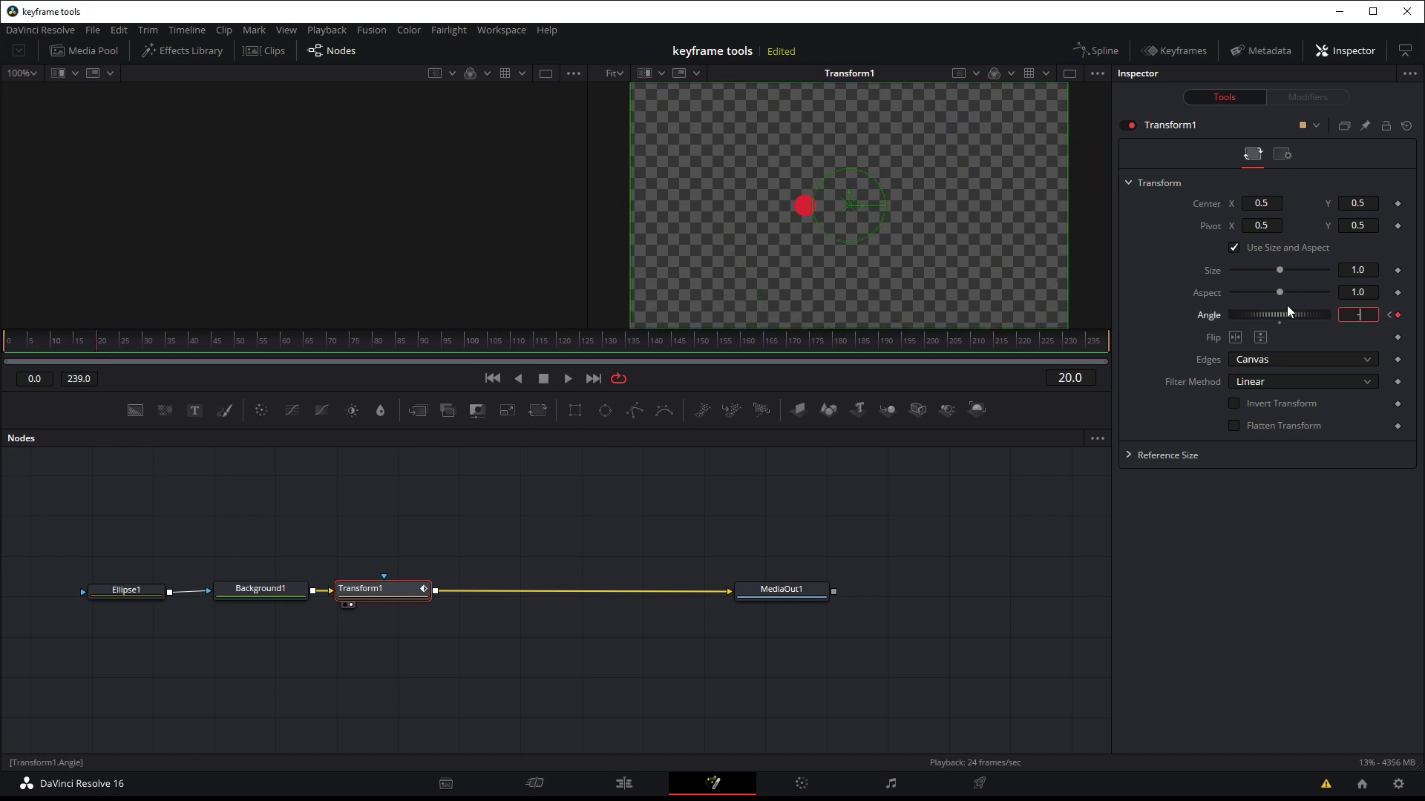
key("Return")
Play back the reversed rotation and open the Spline editor for Transform1's Angle.
left_click_drag(61, 339, 15, 343)
left_click(568, 378)
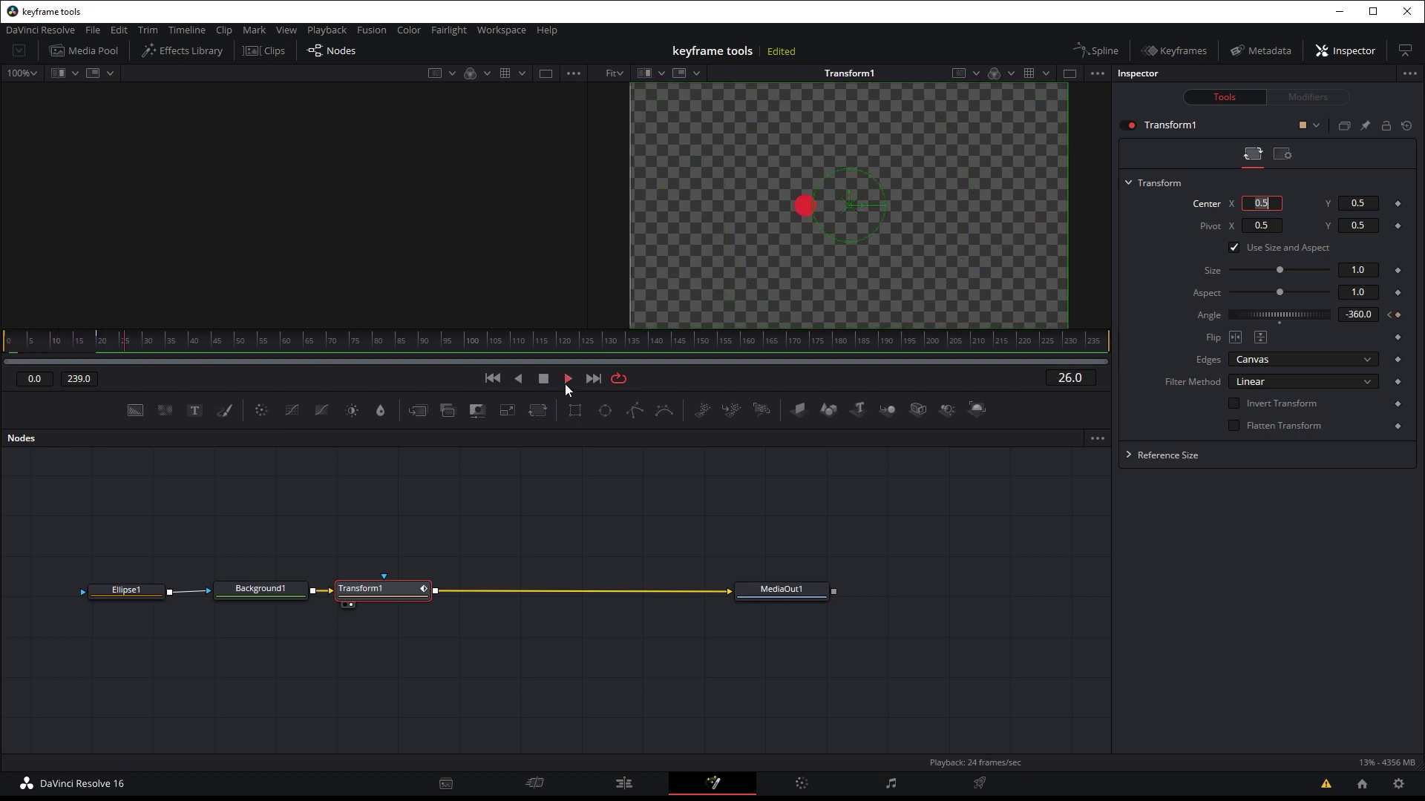
left_click(543, 379)
left_click(1101, 52)
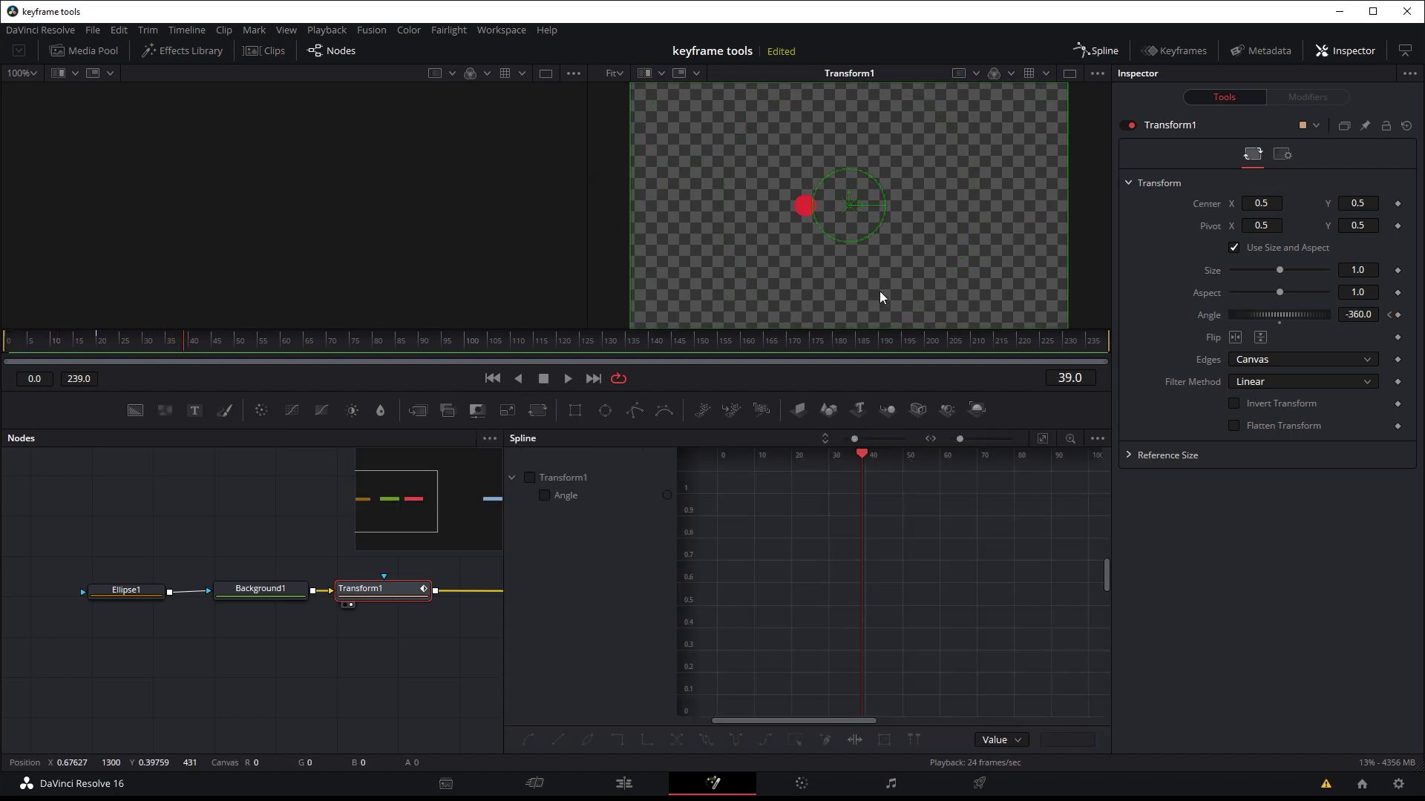
Display Transform1's Angle curve fitted in the Spline editor, set both its keyframes to a Ping-pong loop and play it back.
left_click(531, 478)
left_click(1041, 441)
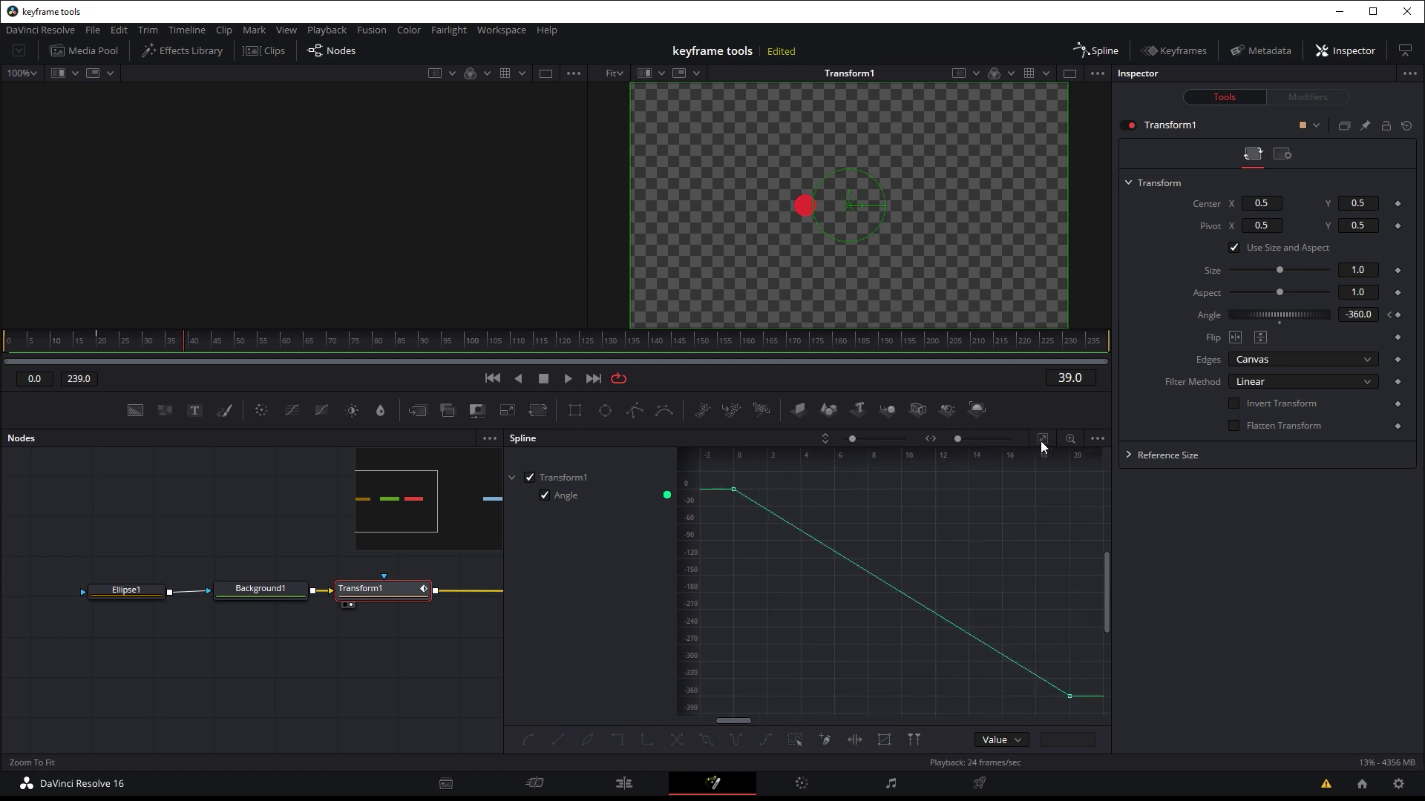
left_click_drag(1073, 483, 718, 696)
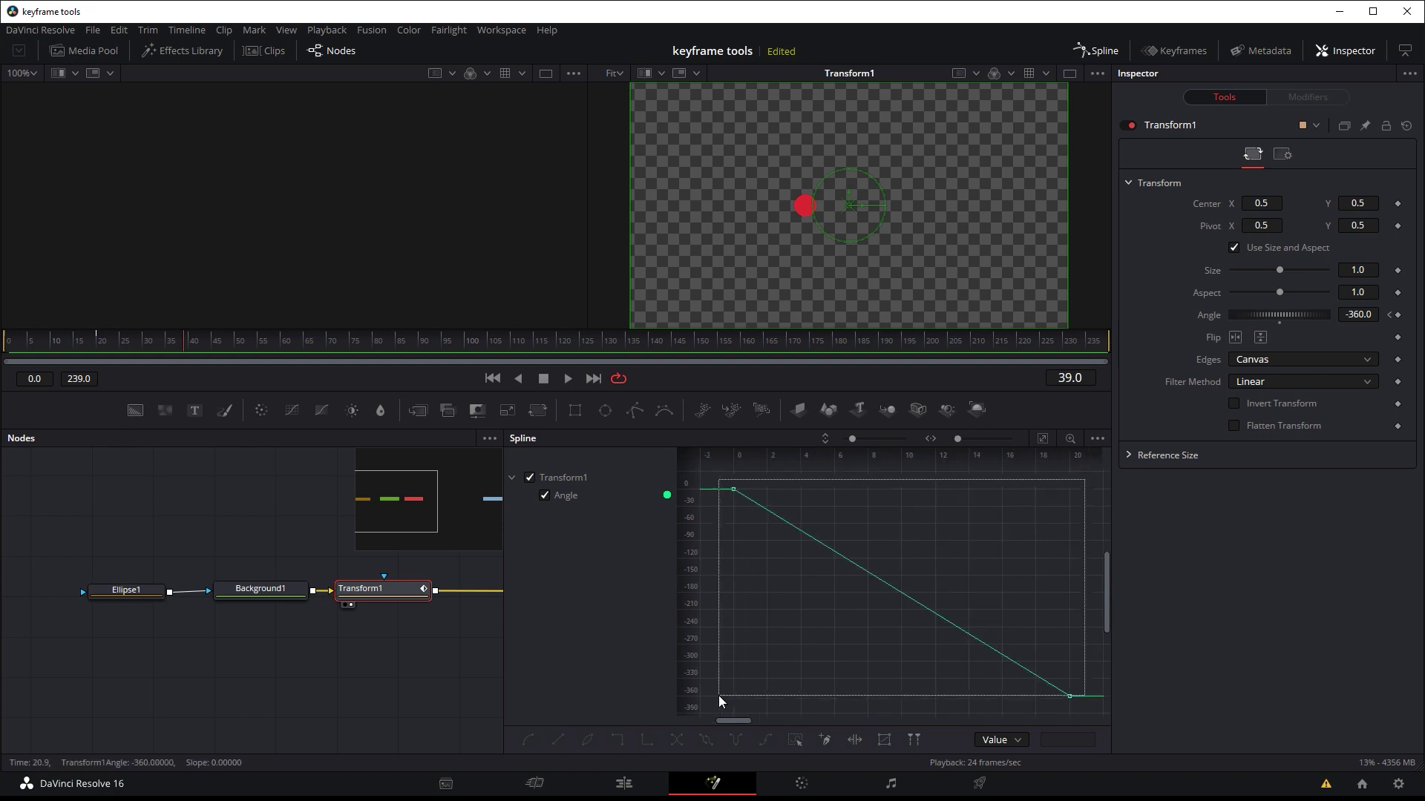
right_click(731, 497)
mouse_move(800, 289)
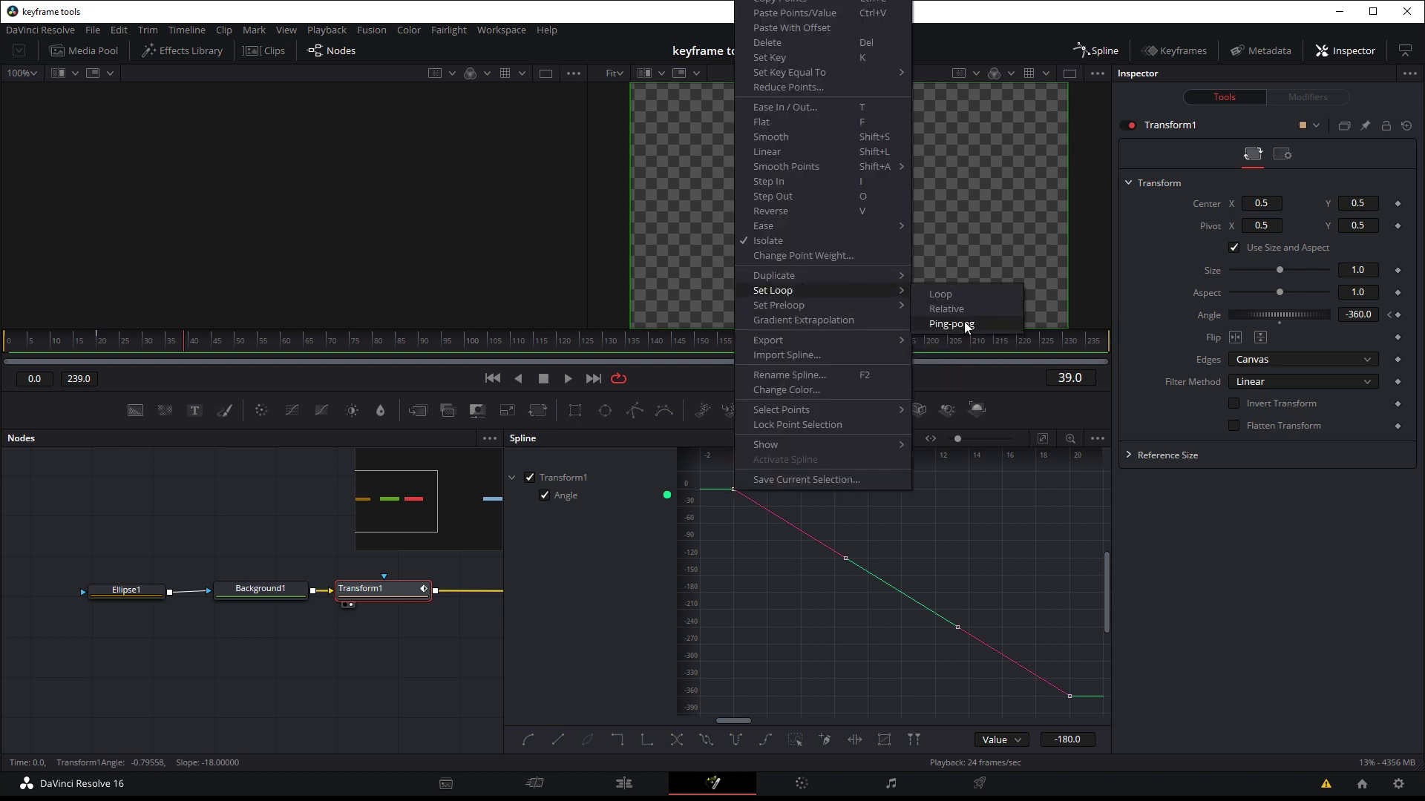
left_click(964, 322)
left_click(570, 378)
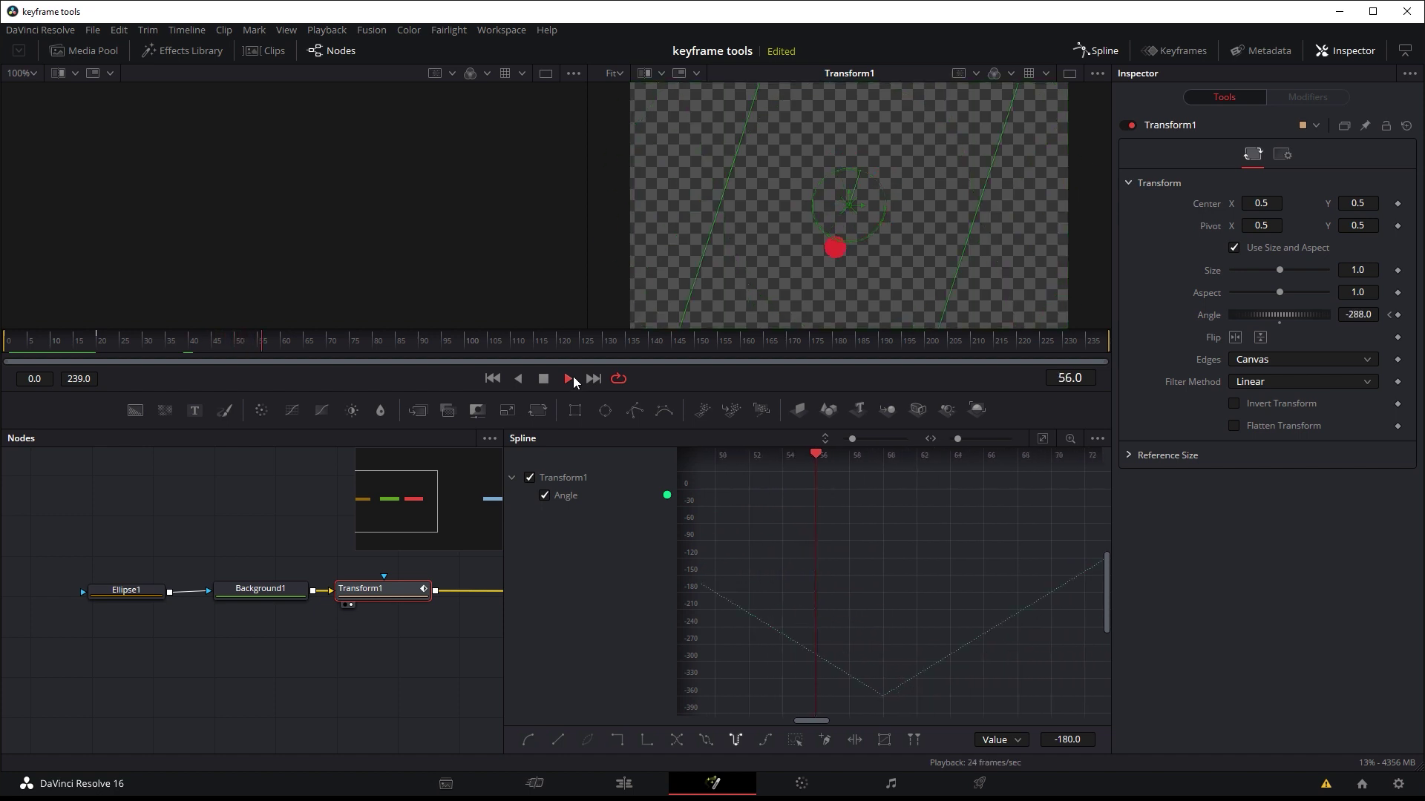
left_click(571, 379)
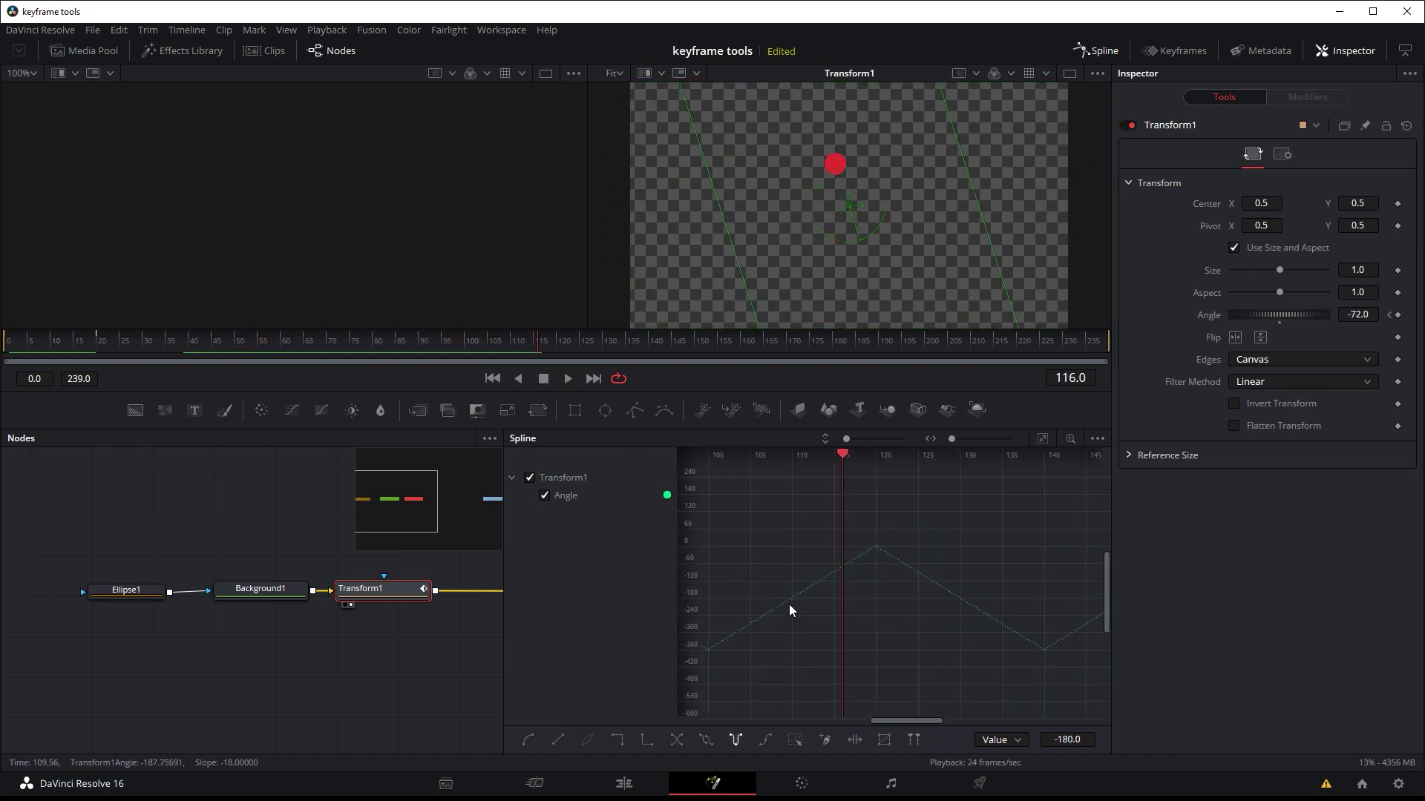
Smooth both of Transform1's Angle keyframes in the Spline editor and play back the back-and-forth rotation.
left_click_drag(892, 718, 728, 701)
left_click_drag(1033, 506, 751, 671)
key("s")
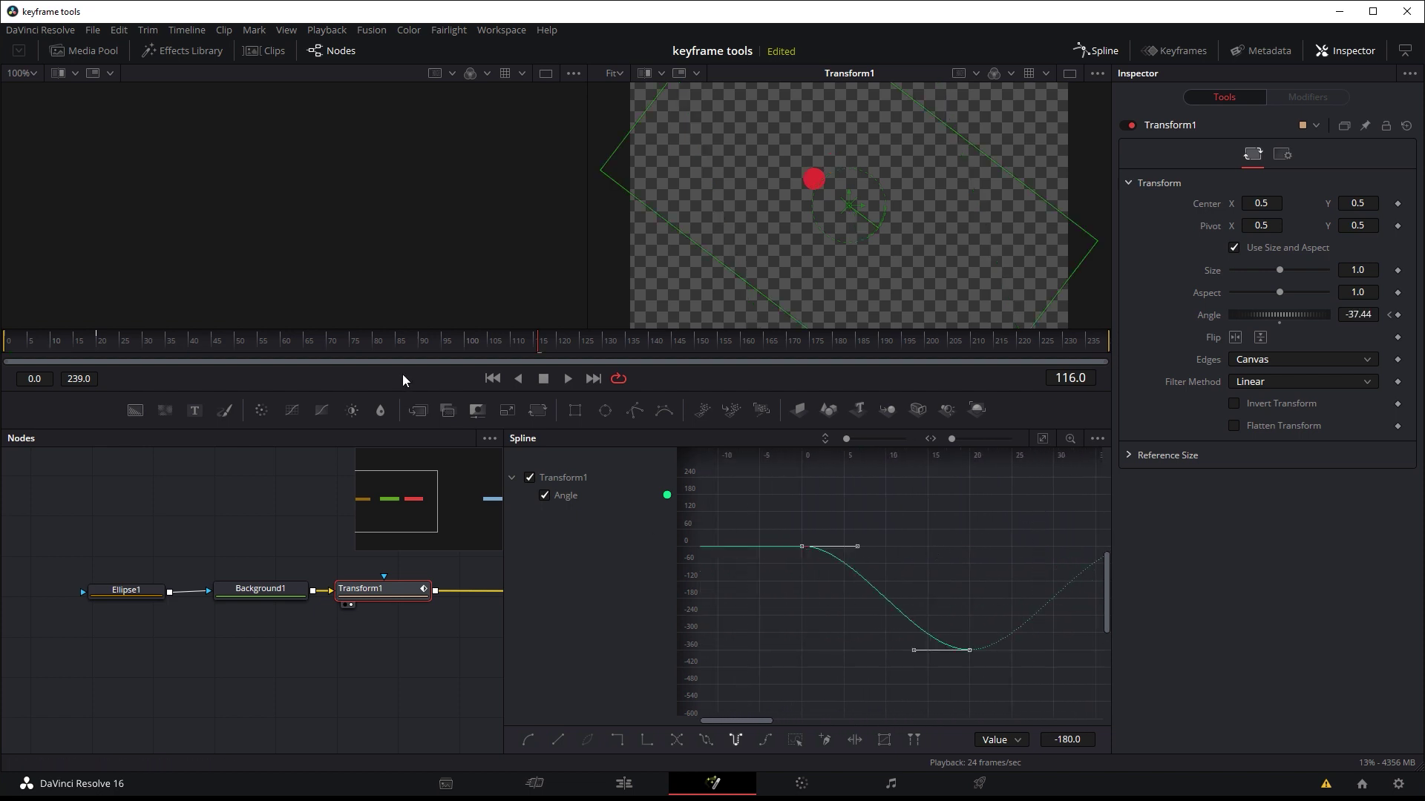
left_click(566, 382)
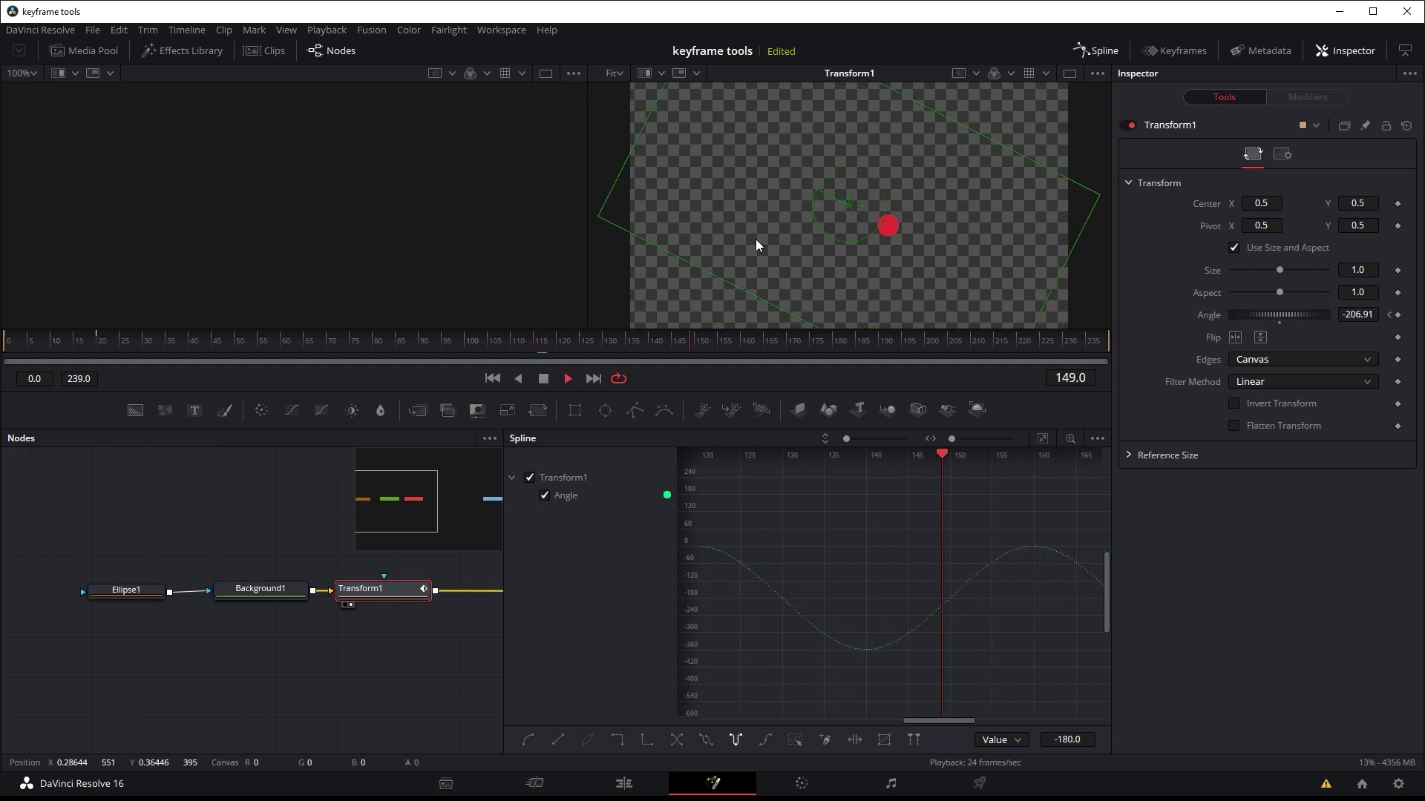
key("space")
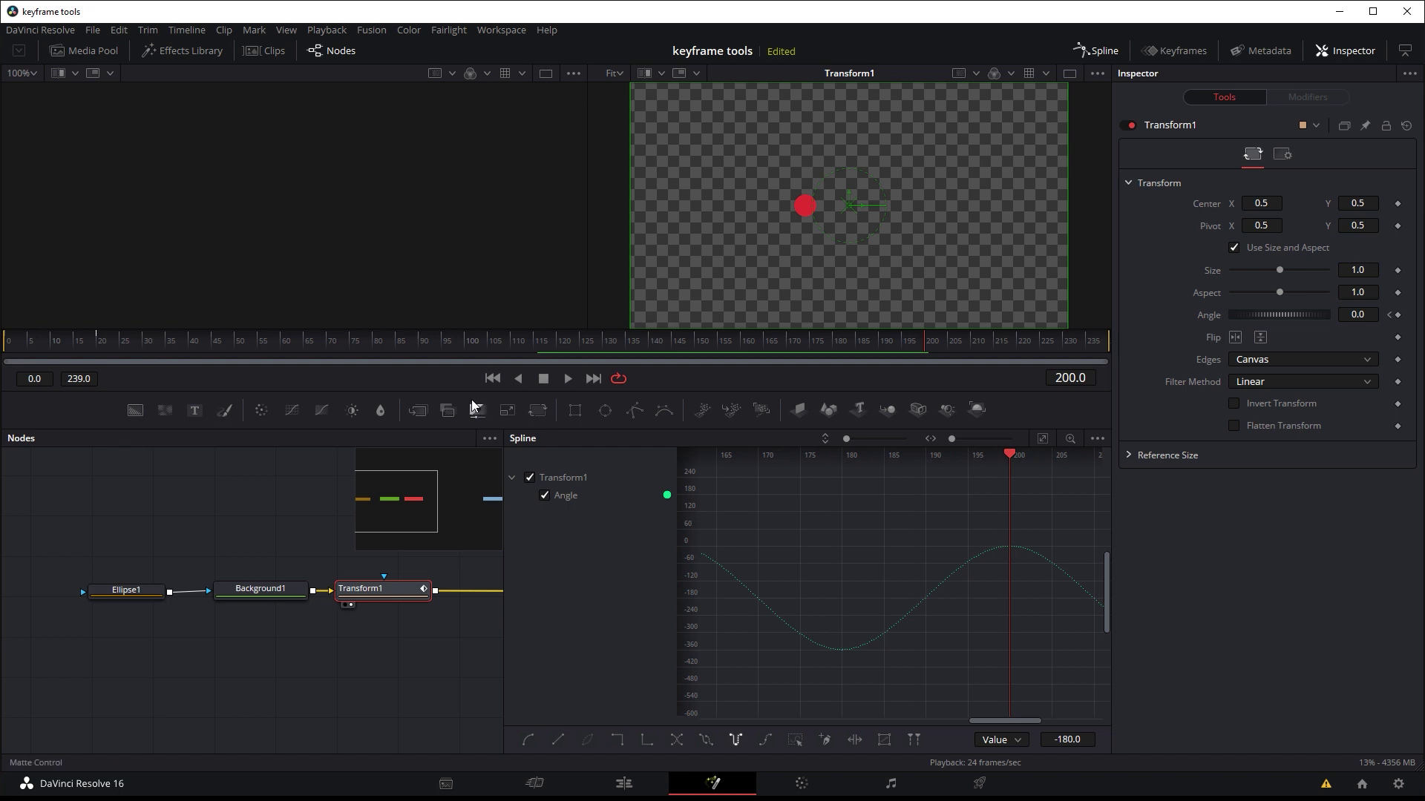
Close the Spline editor, add a Duplicate node after Transform1 with Copies set to 4, and play it back.
left_click(1113, 53)
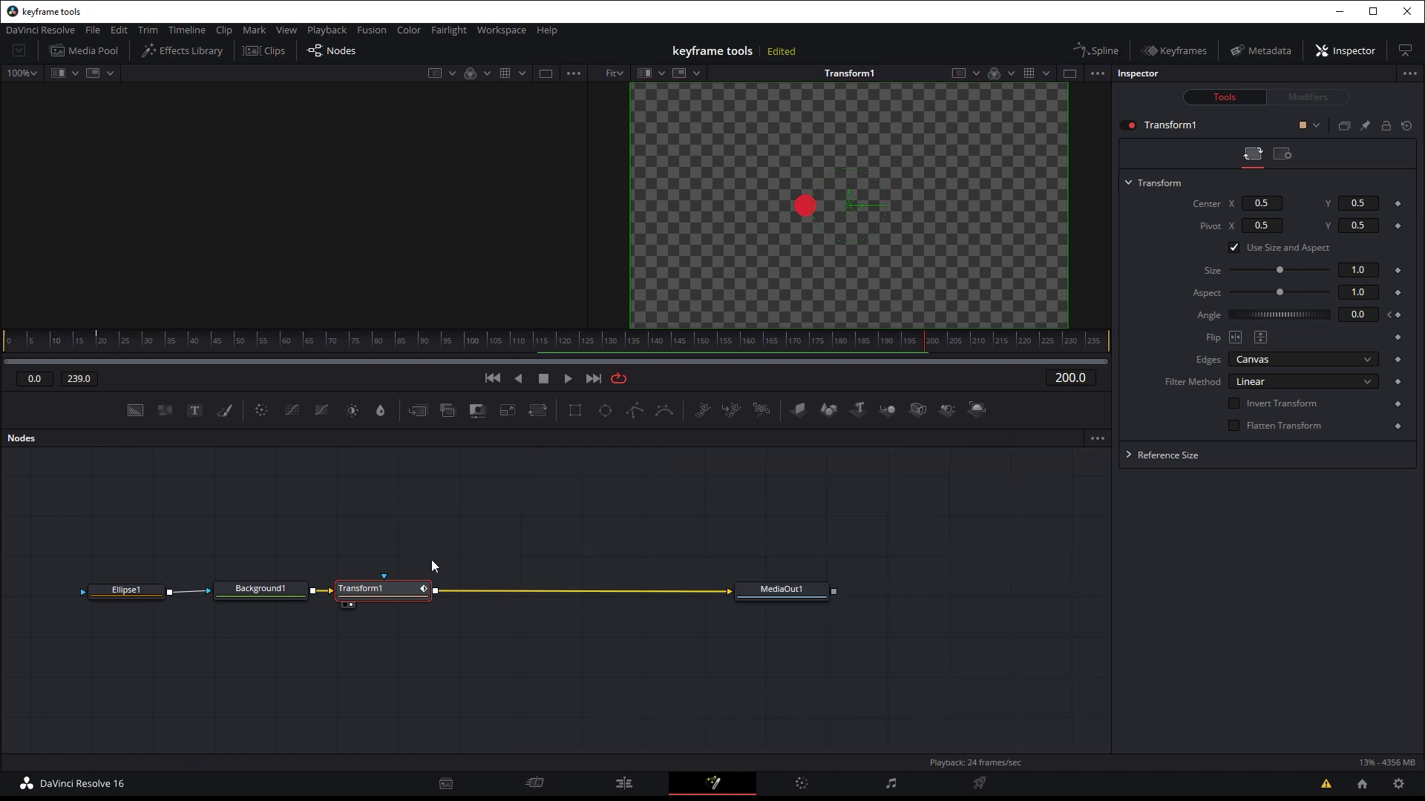
key("shift+space")
type("du")
key("Return")
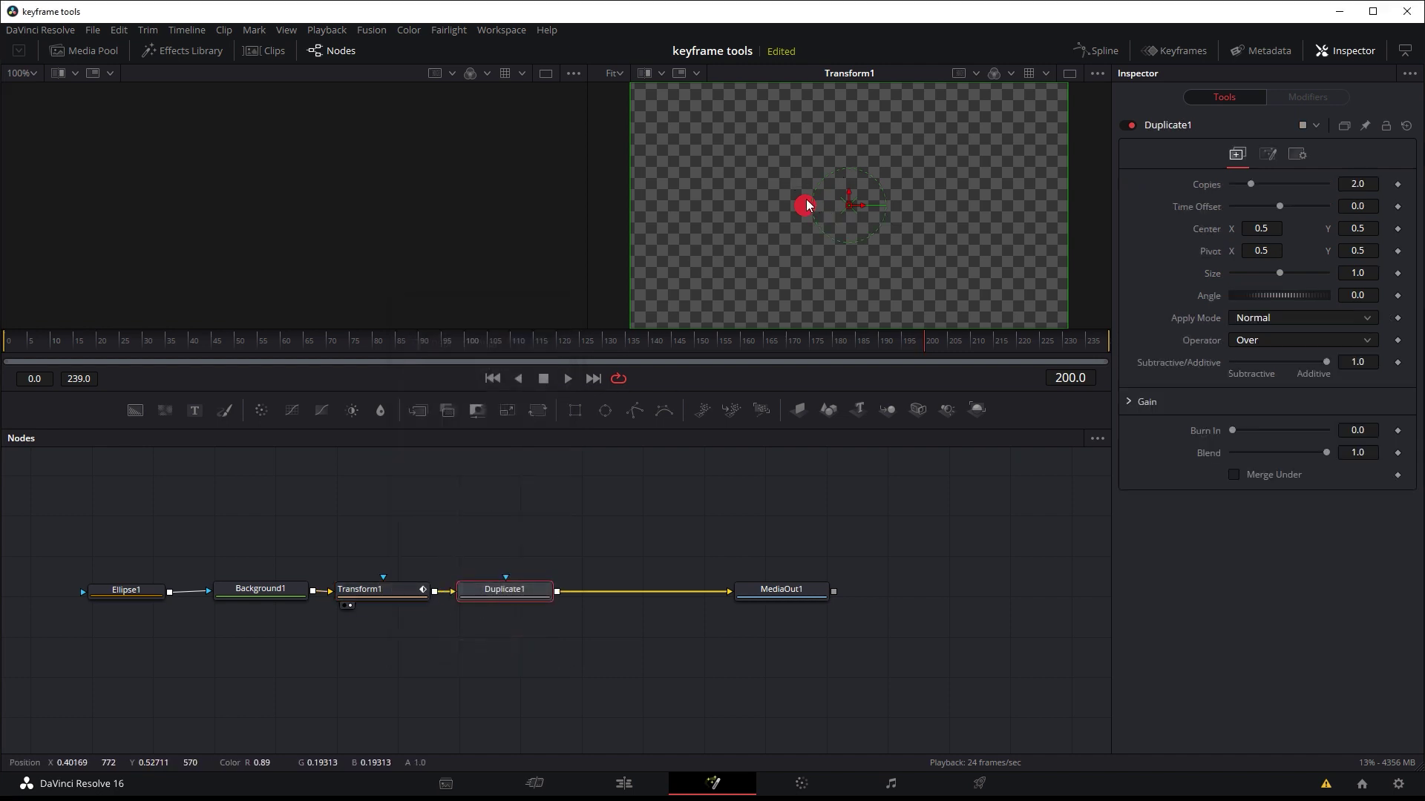
left_click(1347, 186)
type("4")
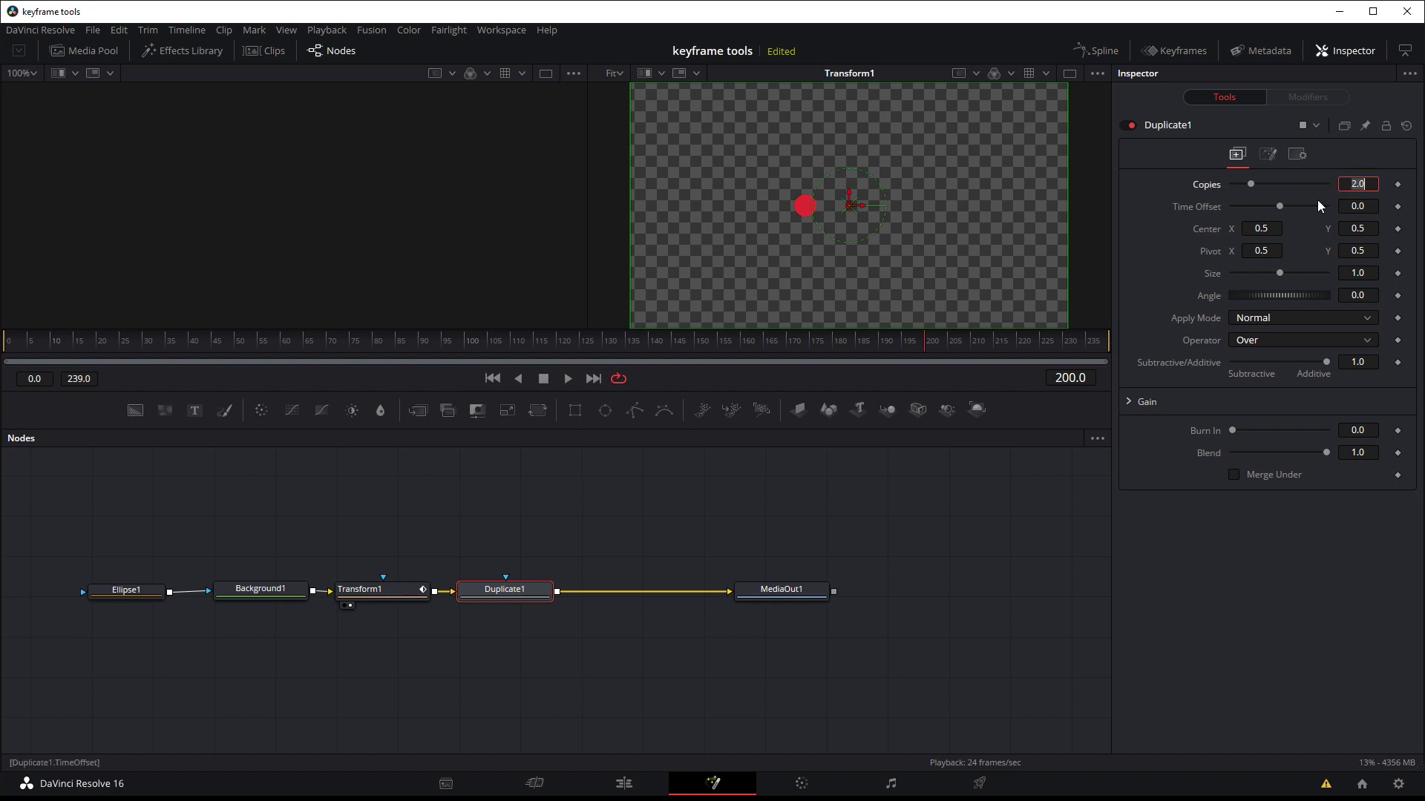
key("Tab")
left_click(567, 380)
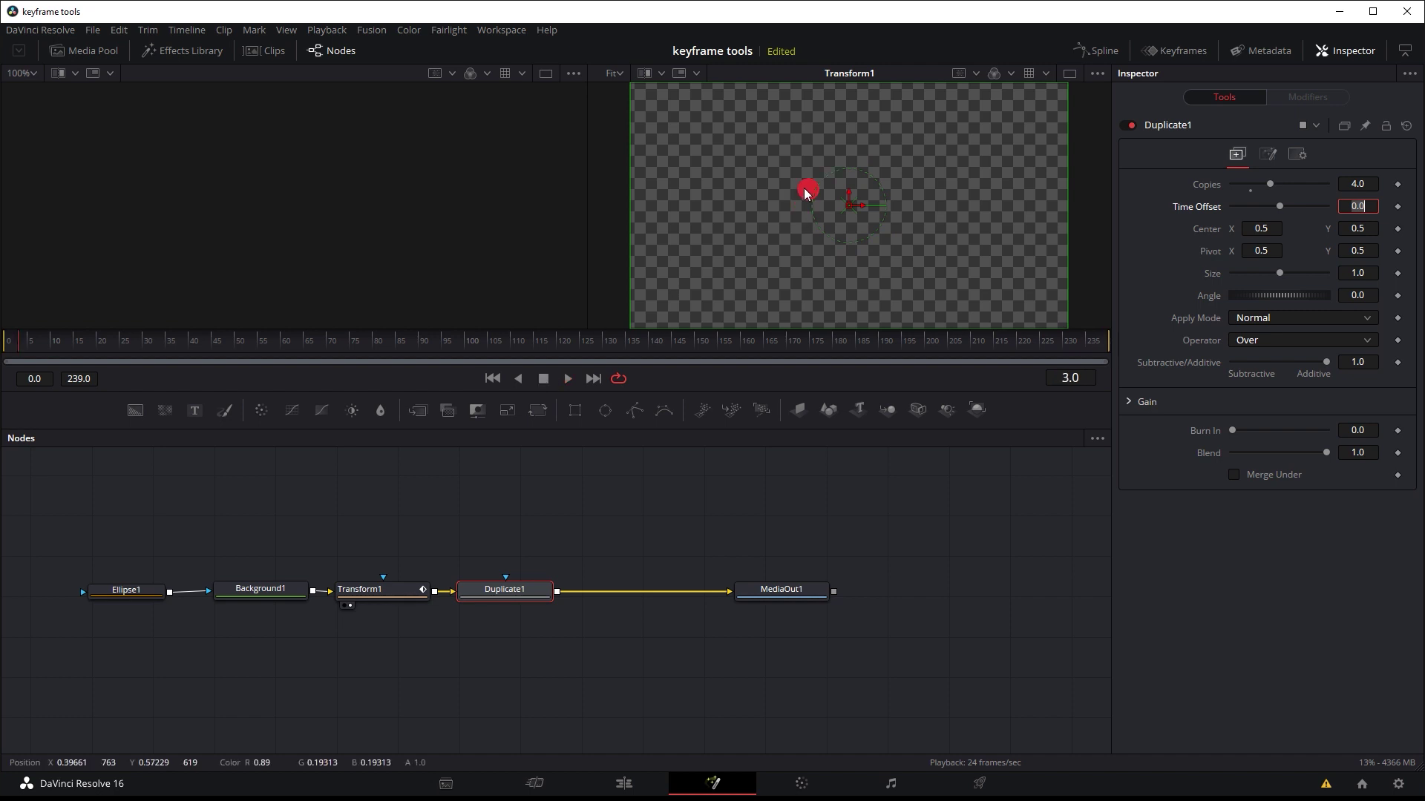
Set Duplicate1's Time Offset to about -2.03, play the animation and show Duplicate1 in the viewer.
left_click_drag(1285, 203, 1264, 206)
left_click(569, 378)
left_click(543, 379)
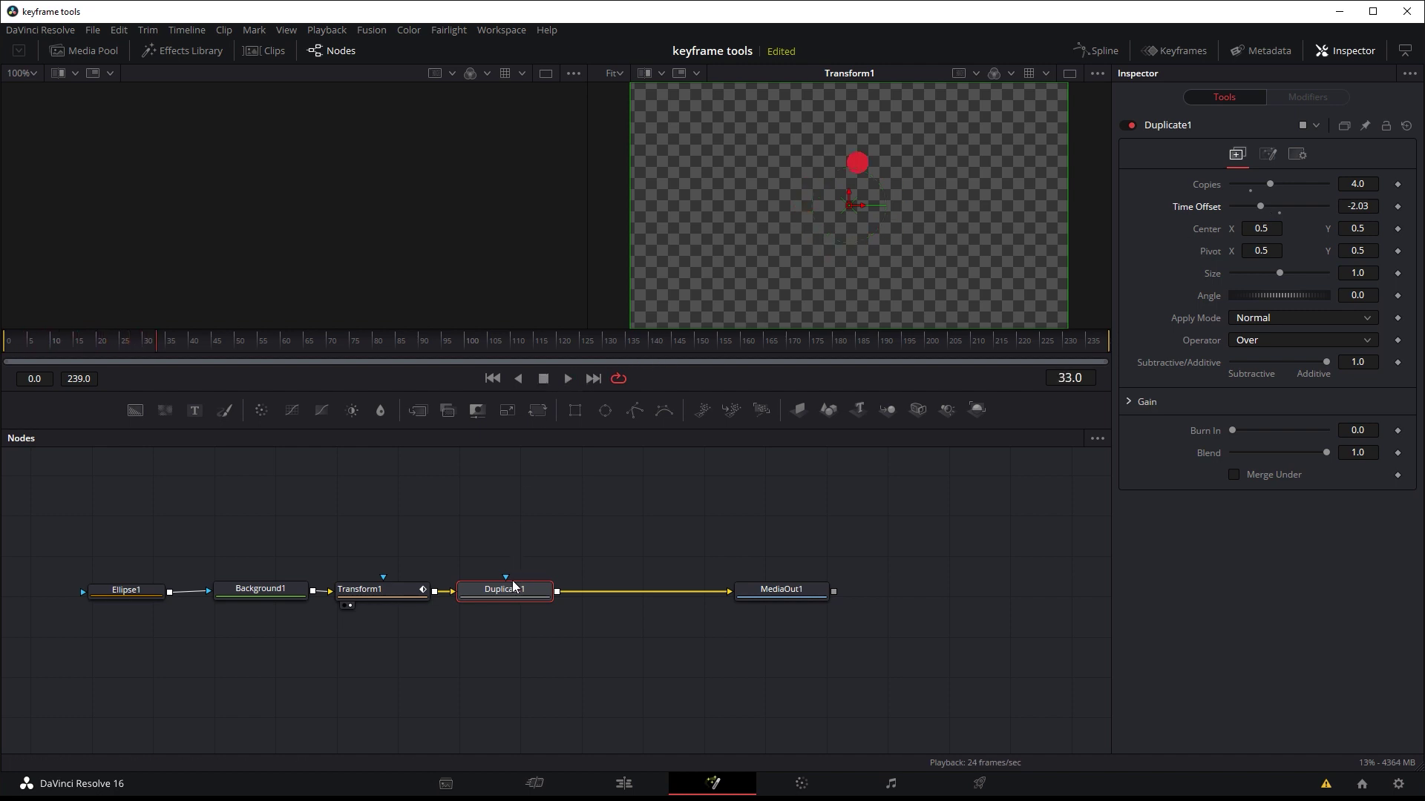
left_click_drag(515, 588, 768, 233)
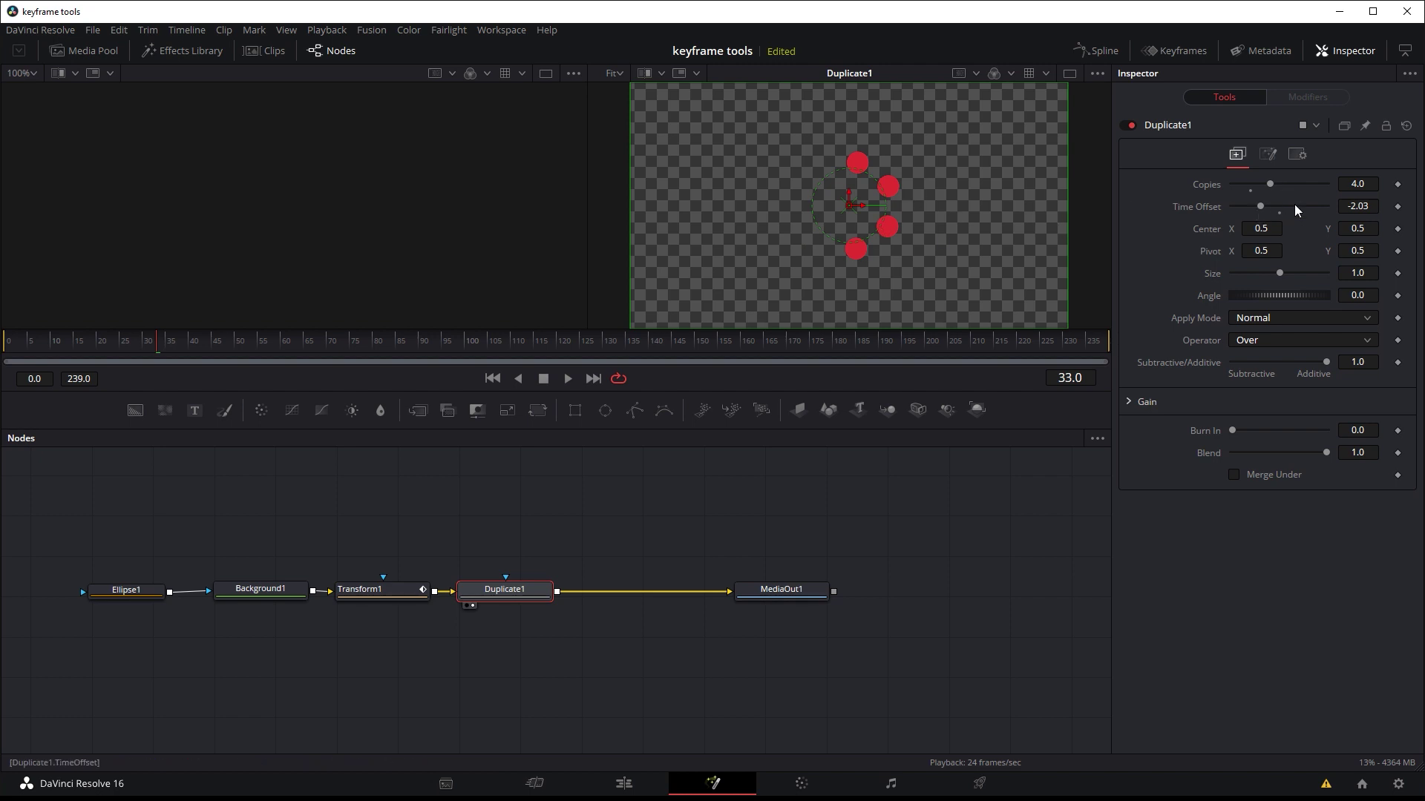
Try a Time Offset of 0.03 on Duplicate1 and play back the copies.
left_click(1355, 206)
key("BackSpace")
key("BackSpace")
key("Tab")
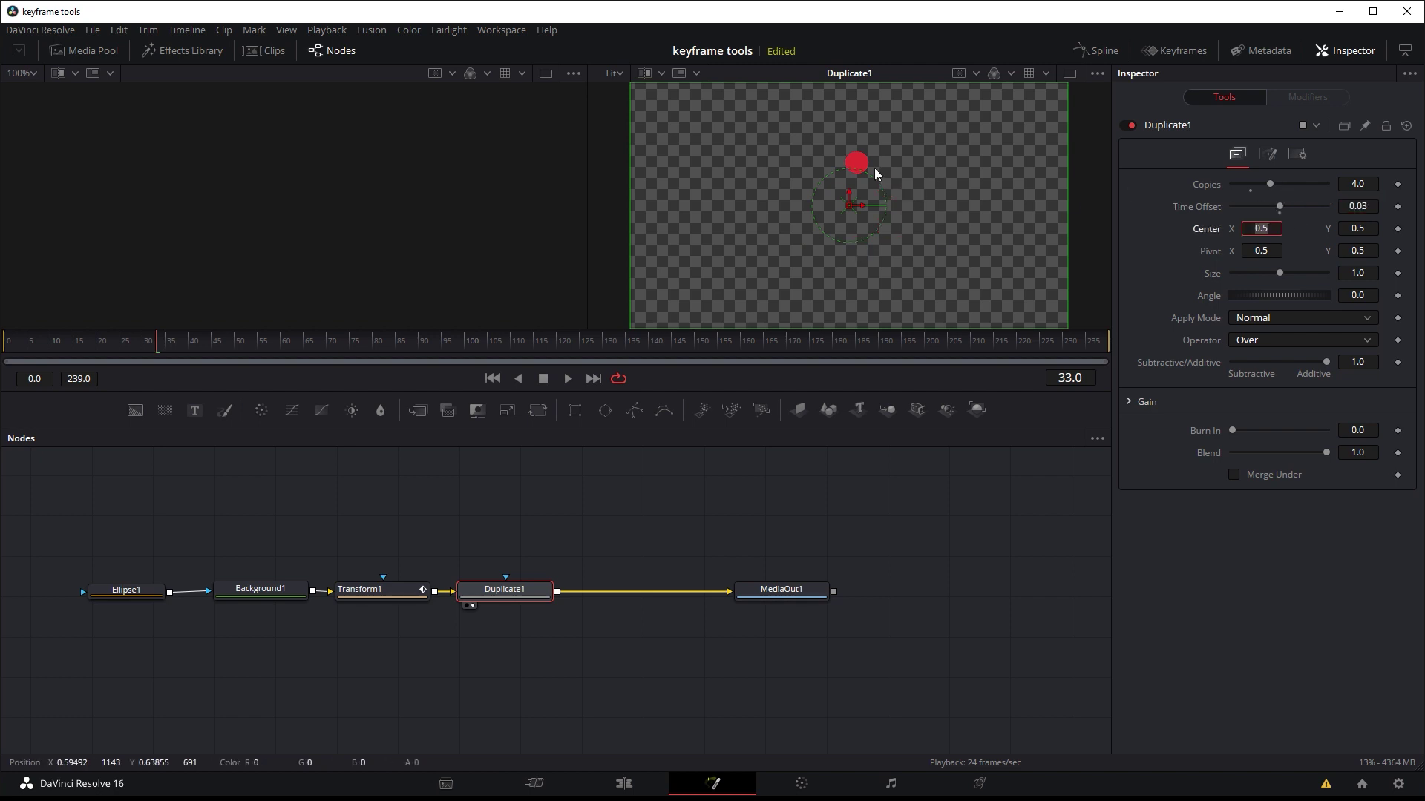
key("space")
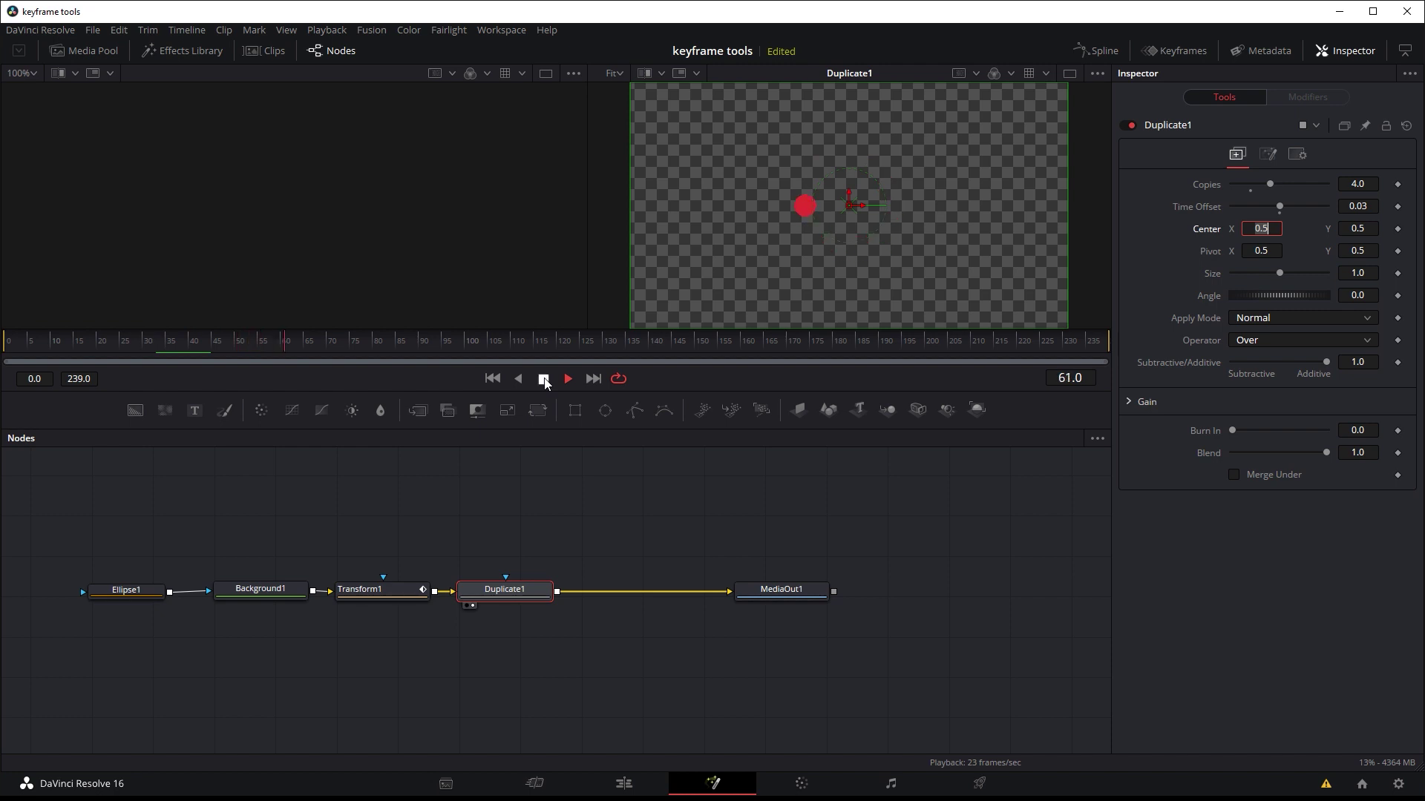
Set Duplicate1's Time Offset to about -2.89 and its Size to about 0.84, and play back the circles.
left_click_drag(1280, 206, 1252, 205)
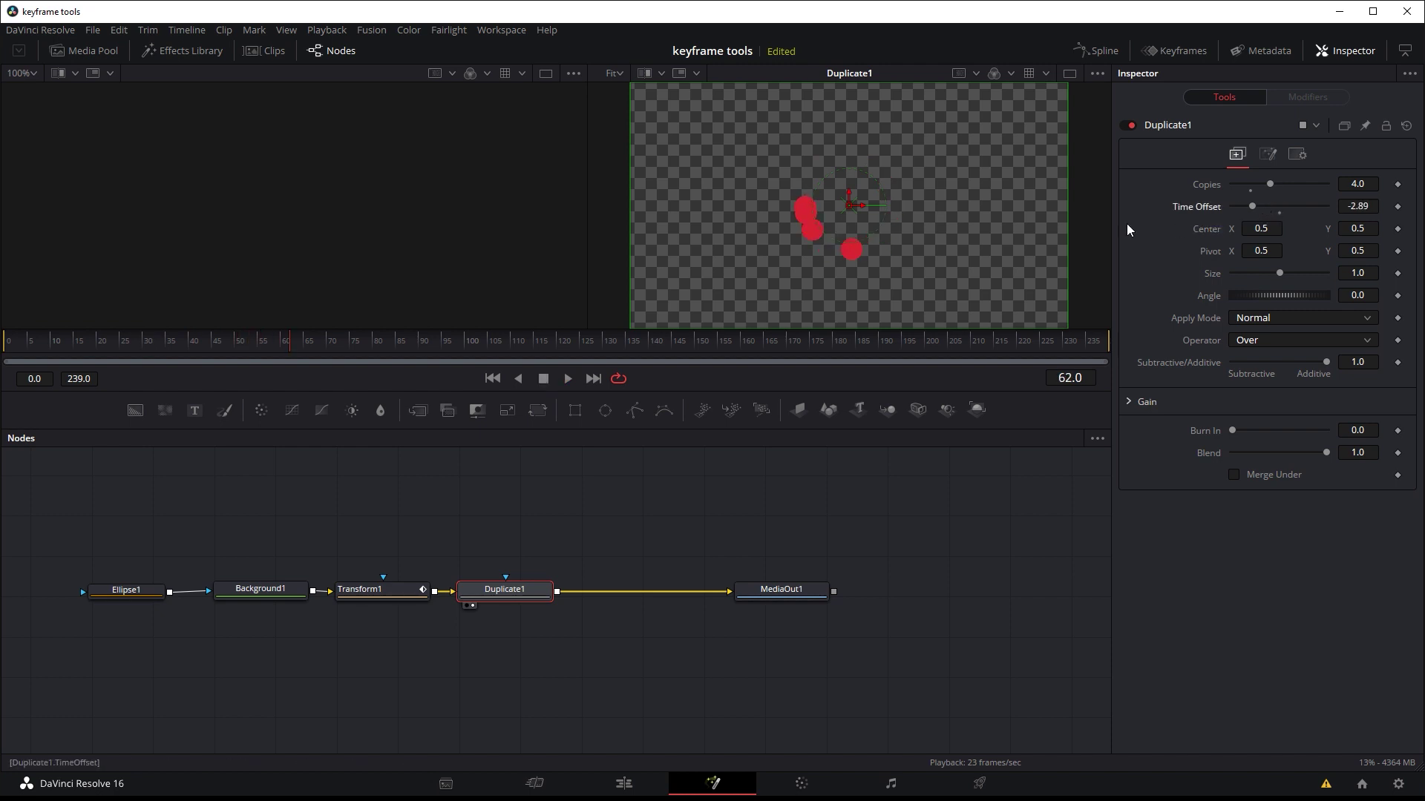
left_click(542, 379)
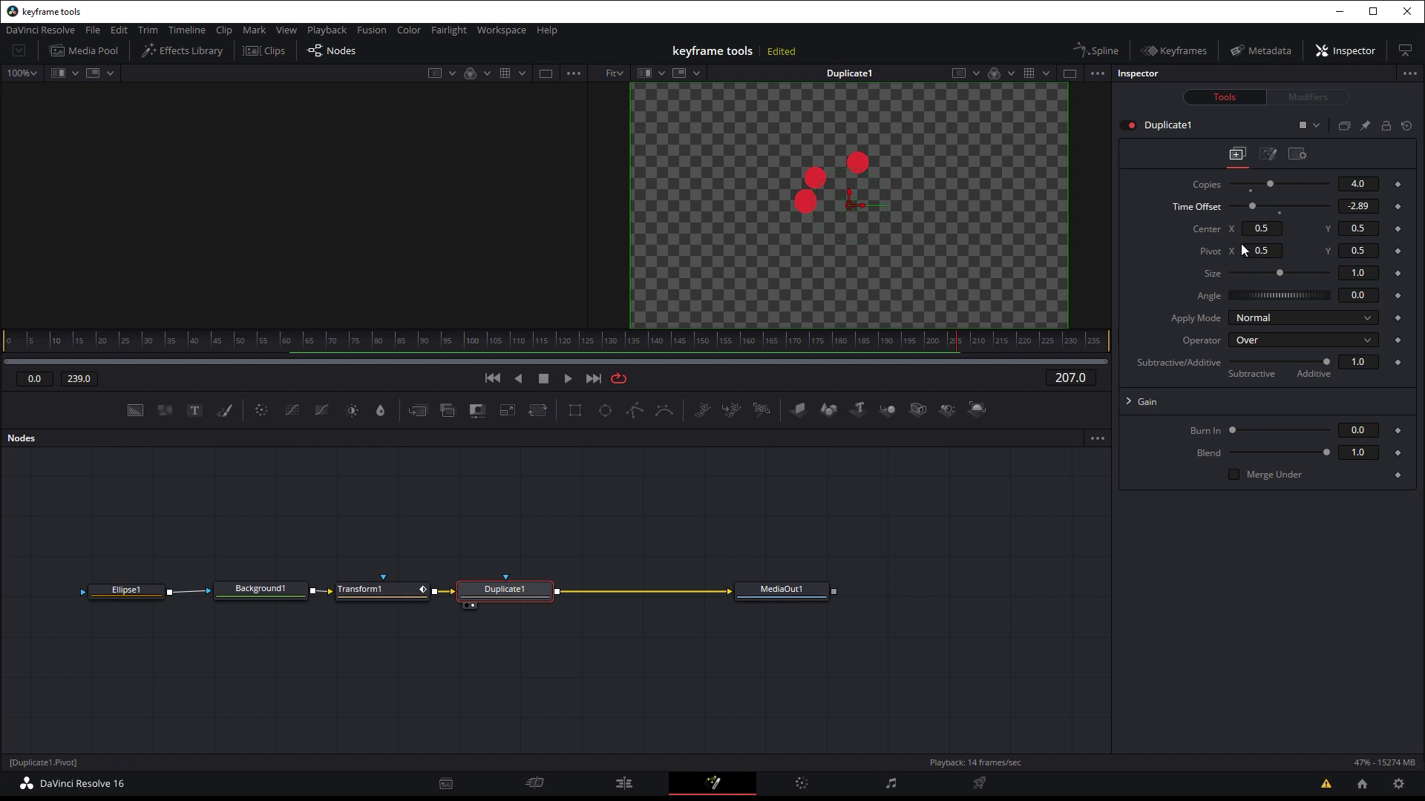
left_click_drag(1277, 273, 1270, 273)
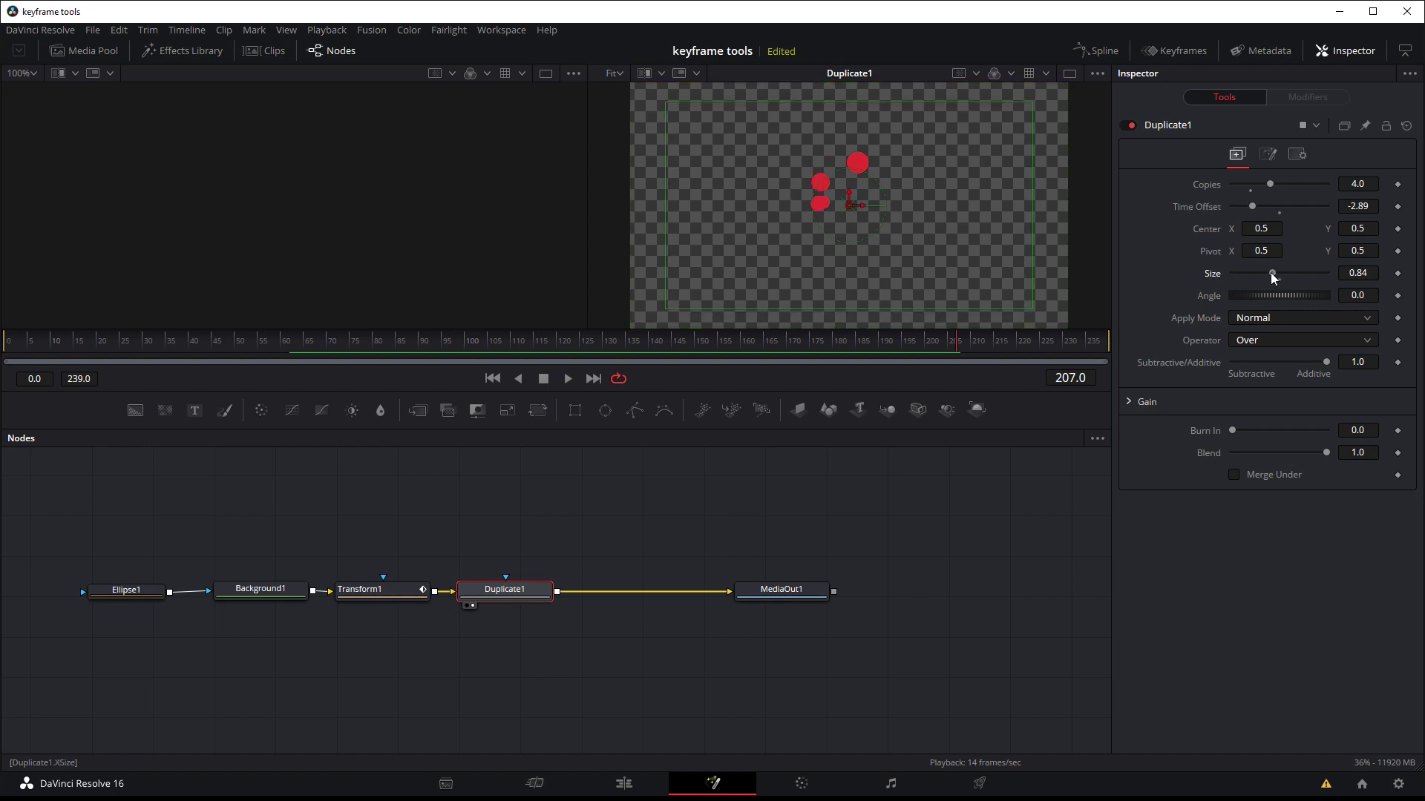
left_click(544, 379)
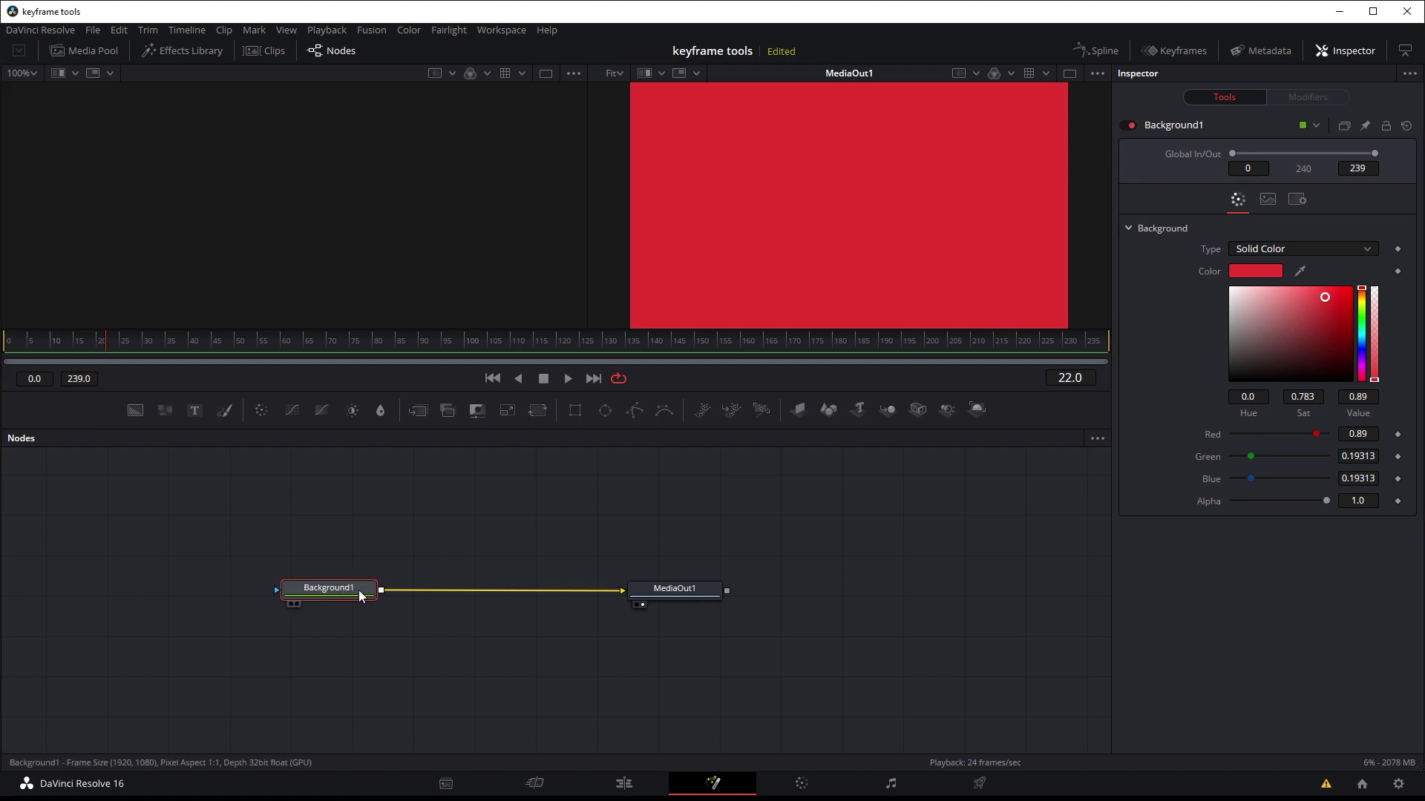
Mask Background1 with a Triangle node and make it an outline by turning off Solid and setting Border Width to about 0.016.
left_click(255, 518)
key("shift+space")
type("tri")
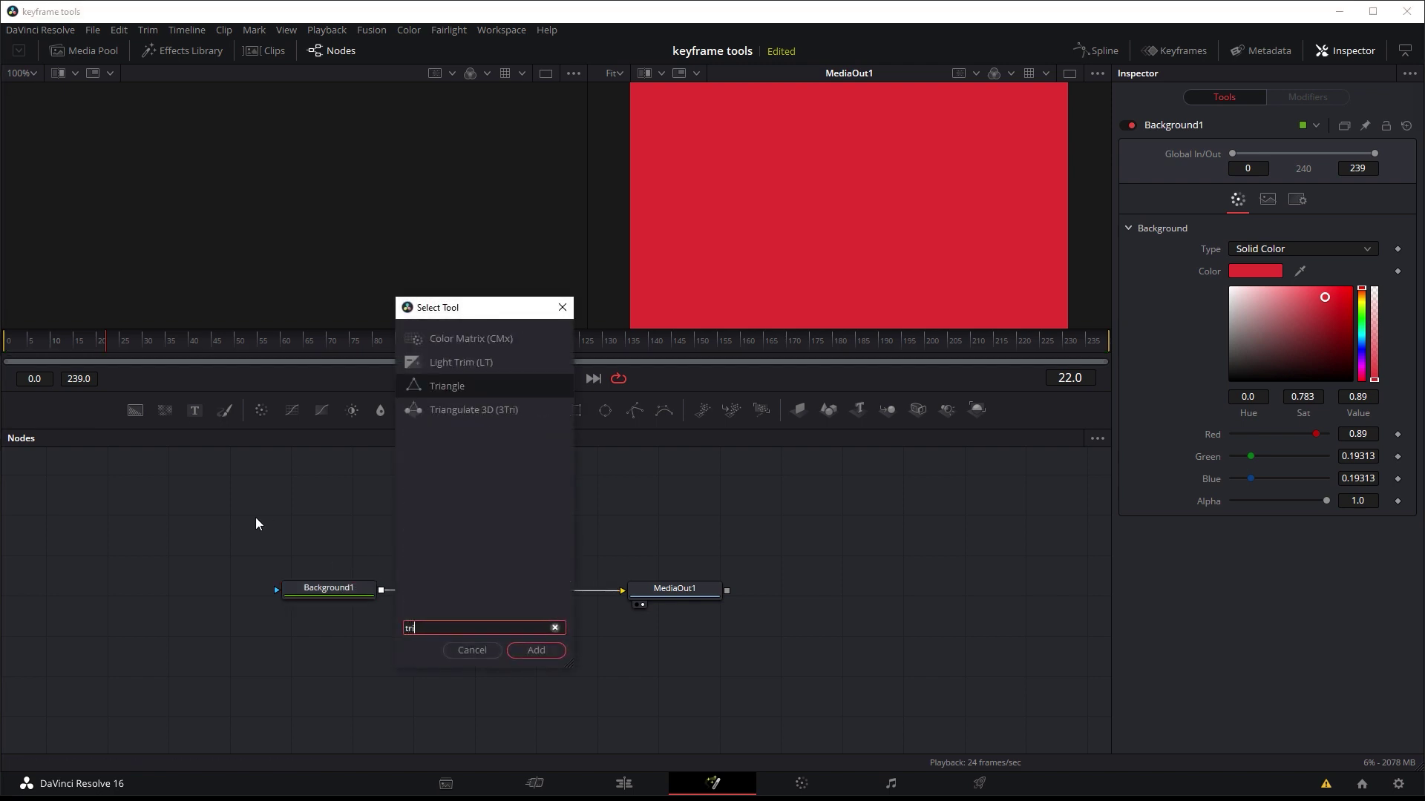
key("Return")
left_click_drag(255, 518, 327, 591)
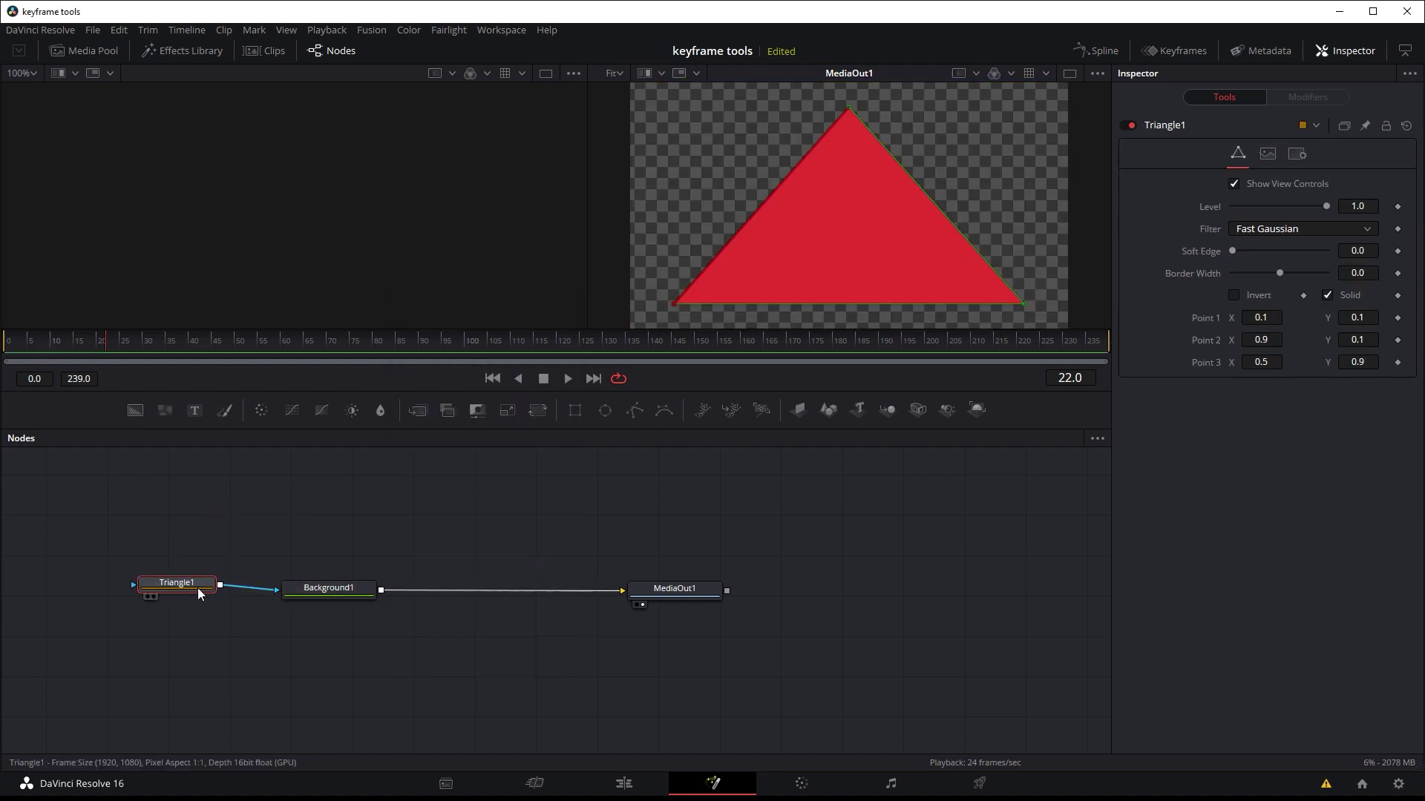
left_click(1327, 295)
left_click_drag(1281, 273, 1284, 273)
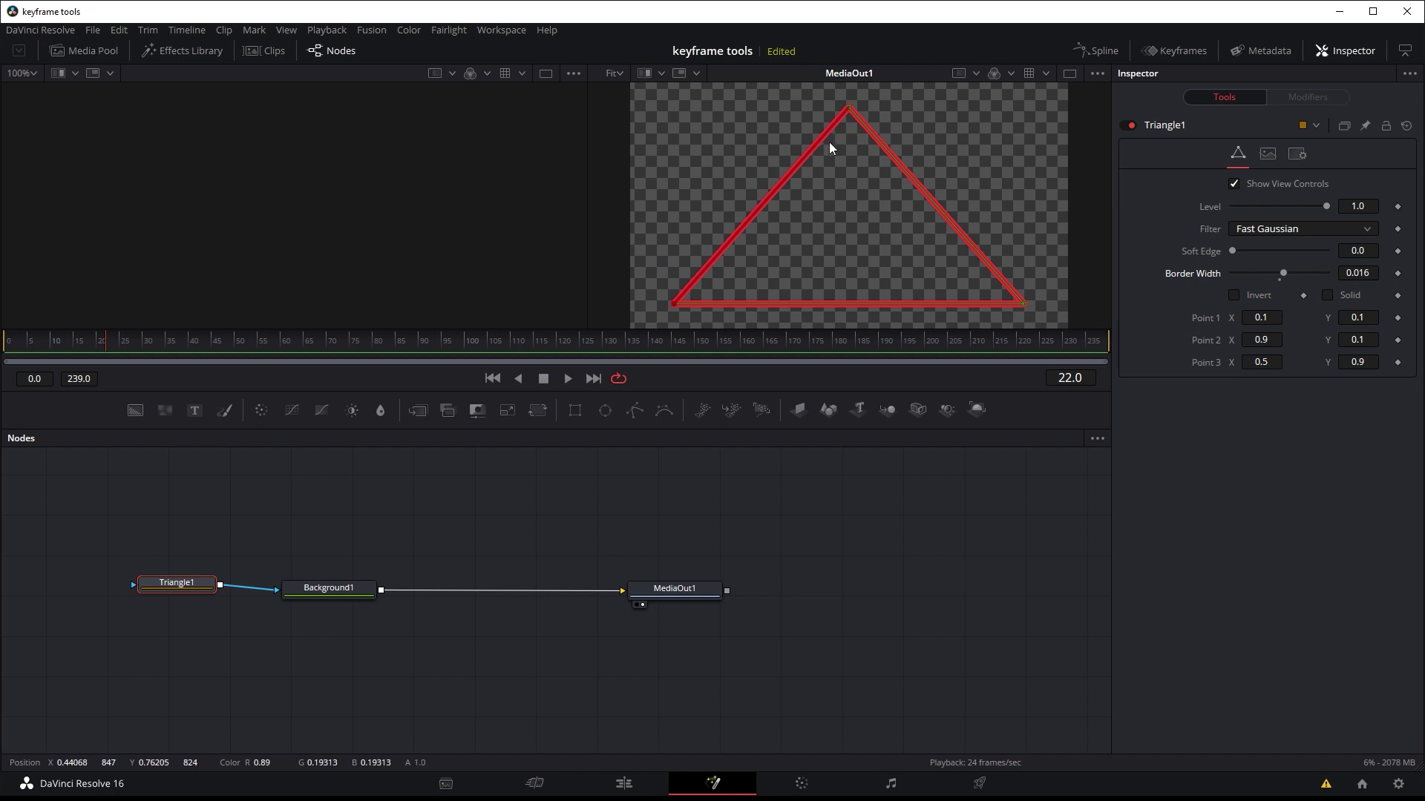
Add a Transform node after Background1 and show it in the viewer.
left_click(349, 585)
key("shift+space")
type("tri")
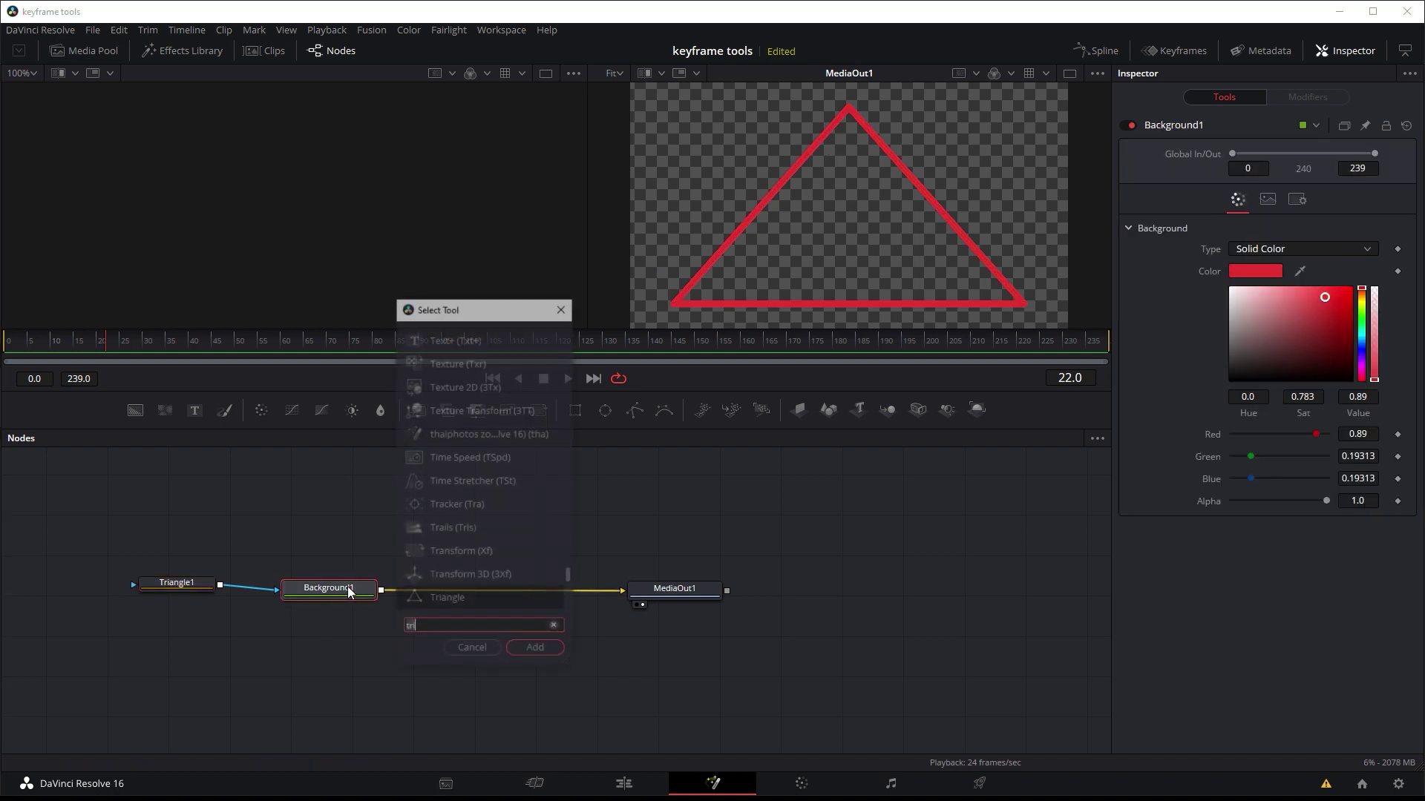
key("BackSpace")
key("BackSpace")
key("BackSpace")
type("xf")
key("Return")
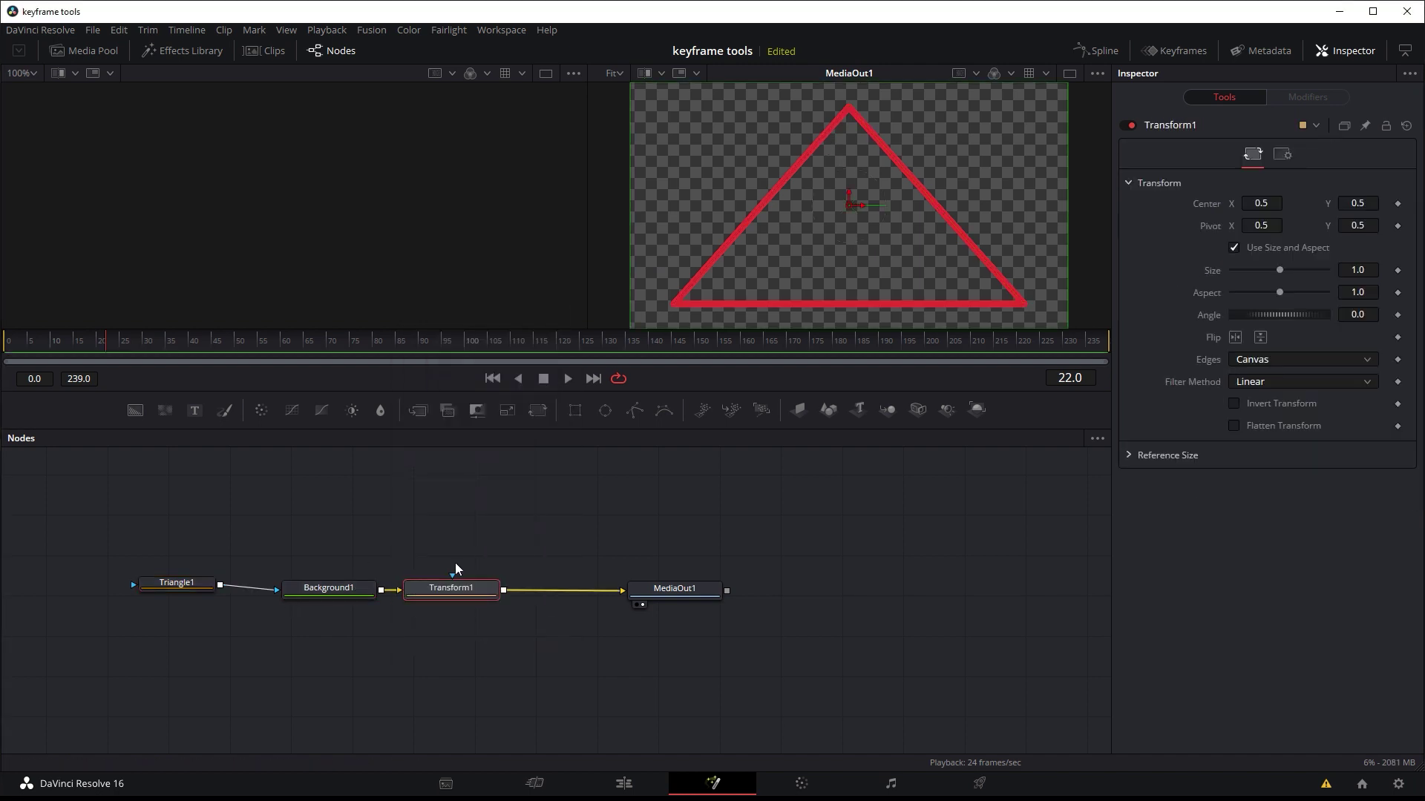
left_click_drag(476, 587, 766, 216)
Keyframe Transform1's Size at 0 on frame 0 and at about 0.61 on frame 20, and play it from the start.
left_click_drag(1278, 273, 1284, 274)
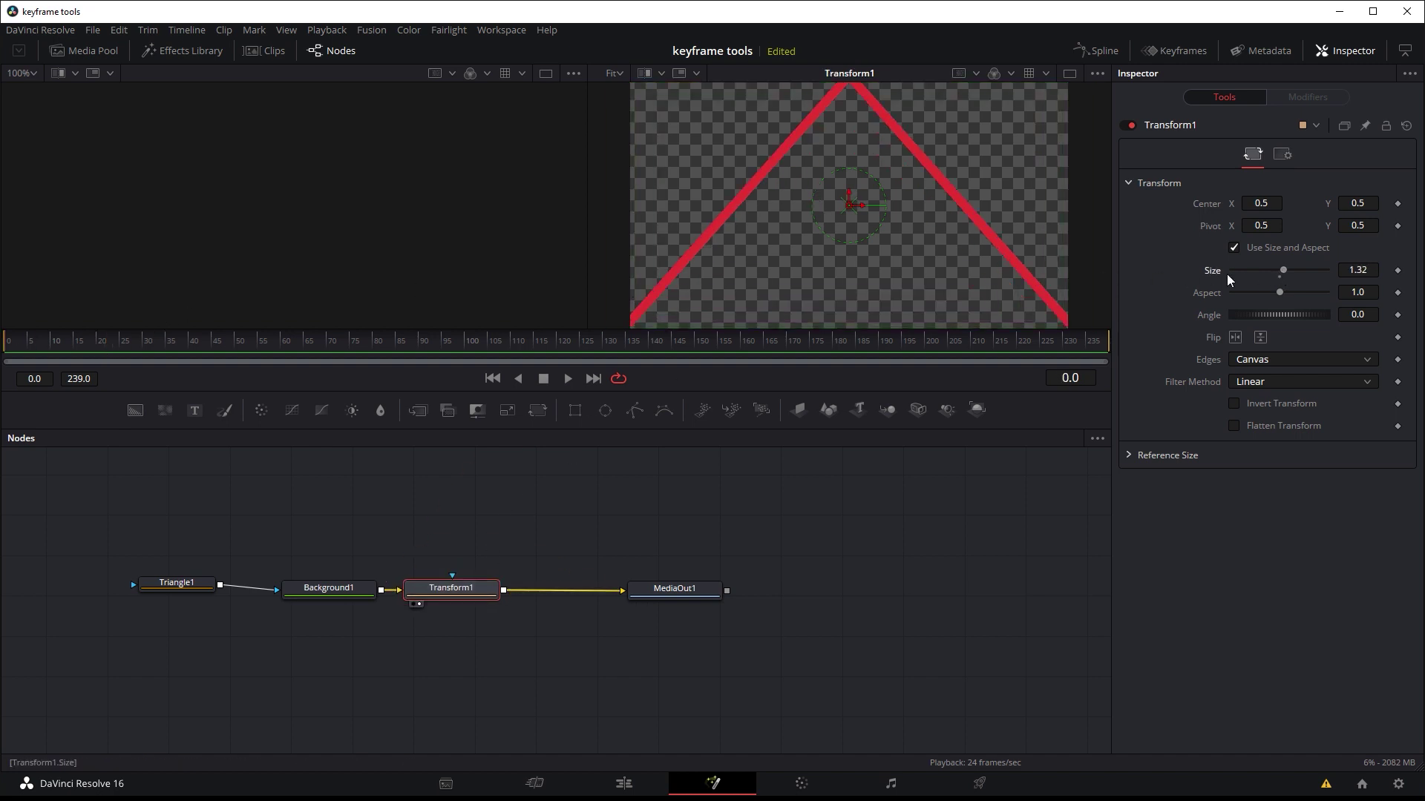
left_click(1343, 270)
type("0")
key("Tab")
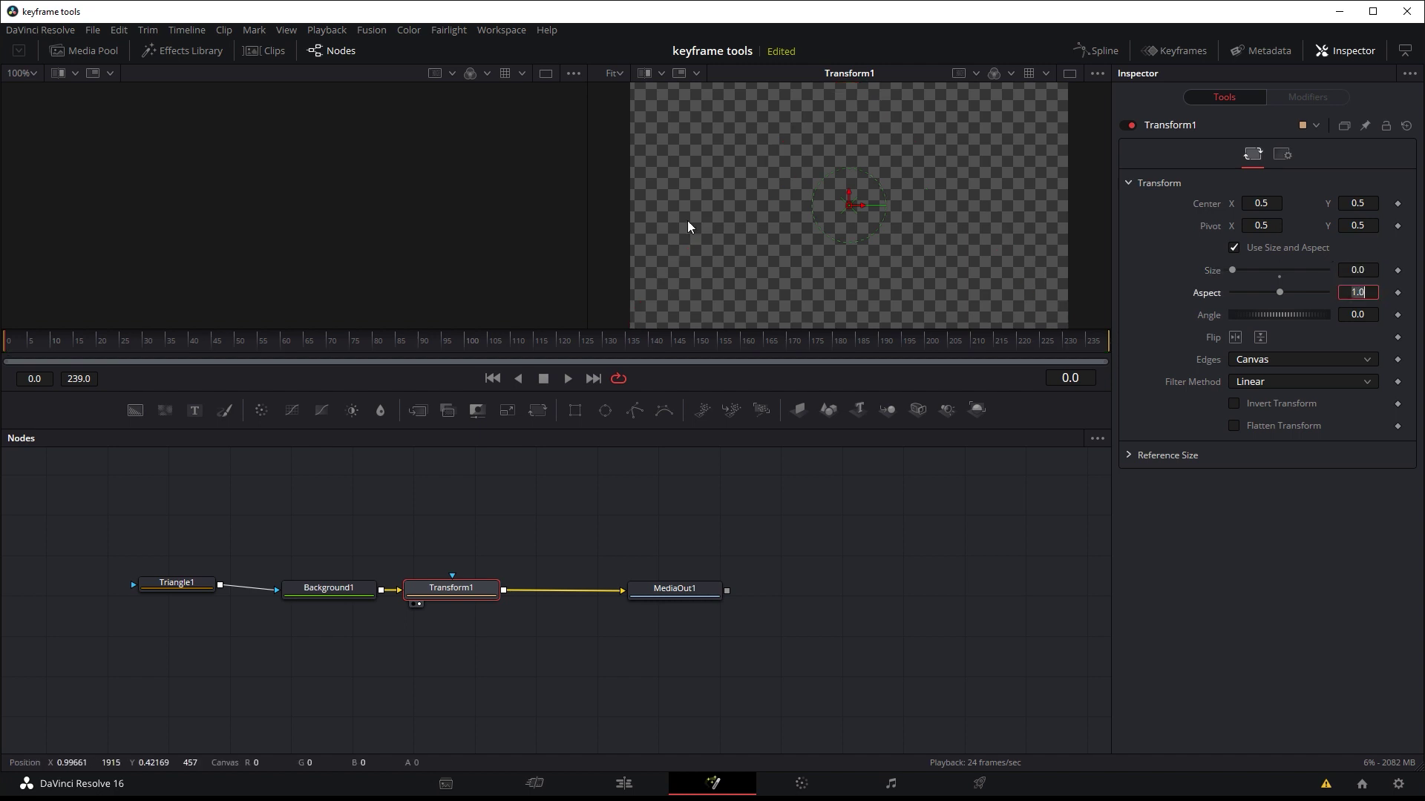
left_click_drag(117, 343, 99, 346)
left_click(1398, 270)
left_click(110, 347)
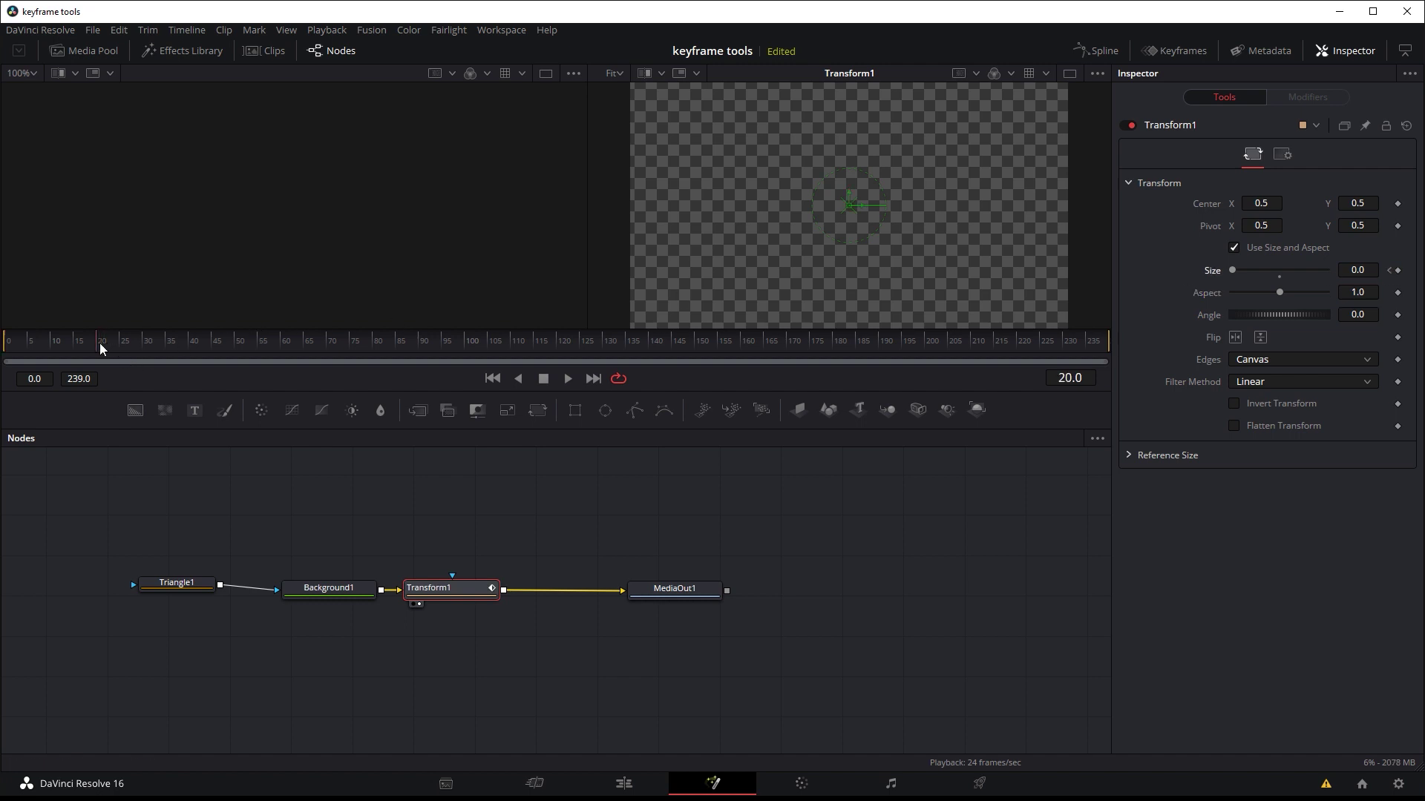
left_click_drag(1238, 274, 1266, 271)
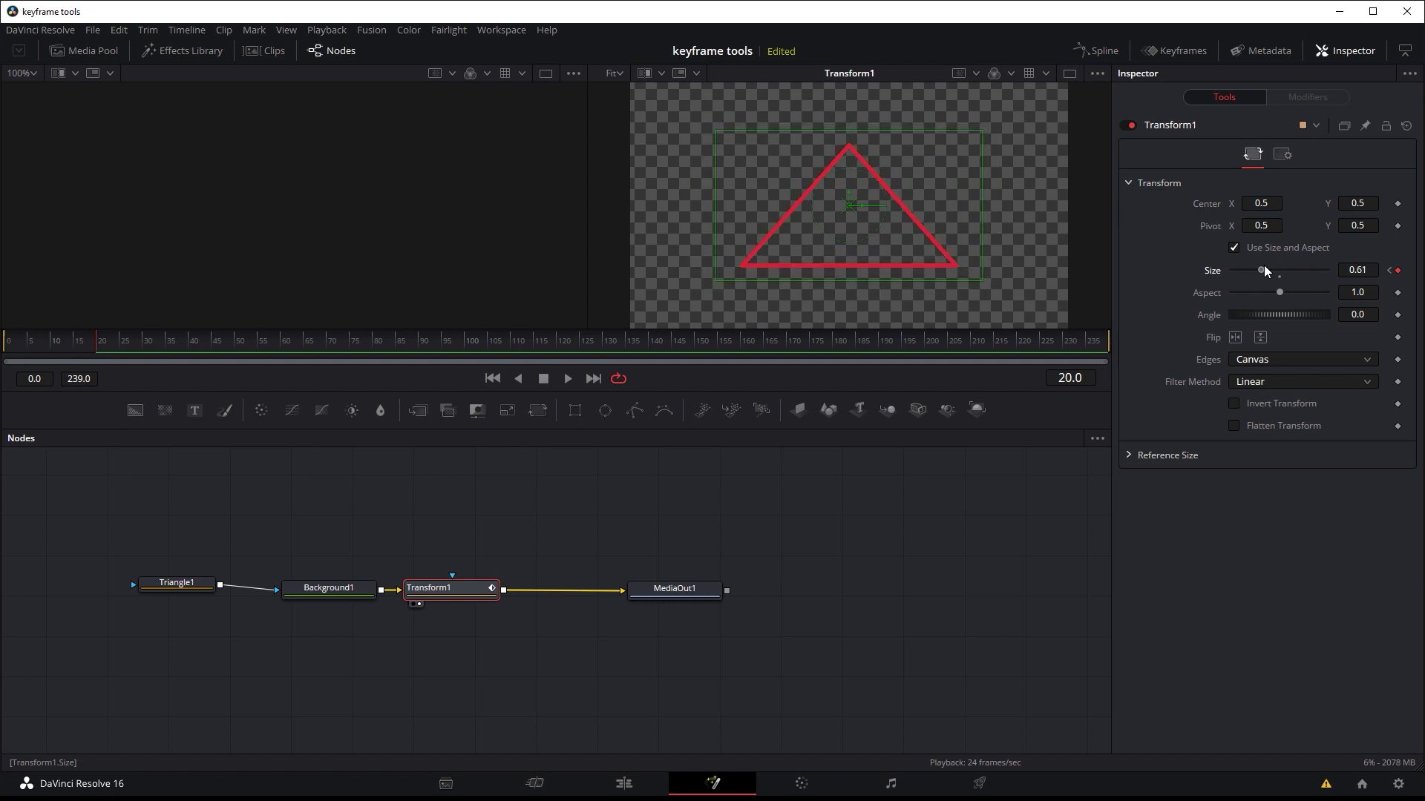
left_click(11, 343)
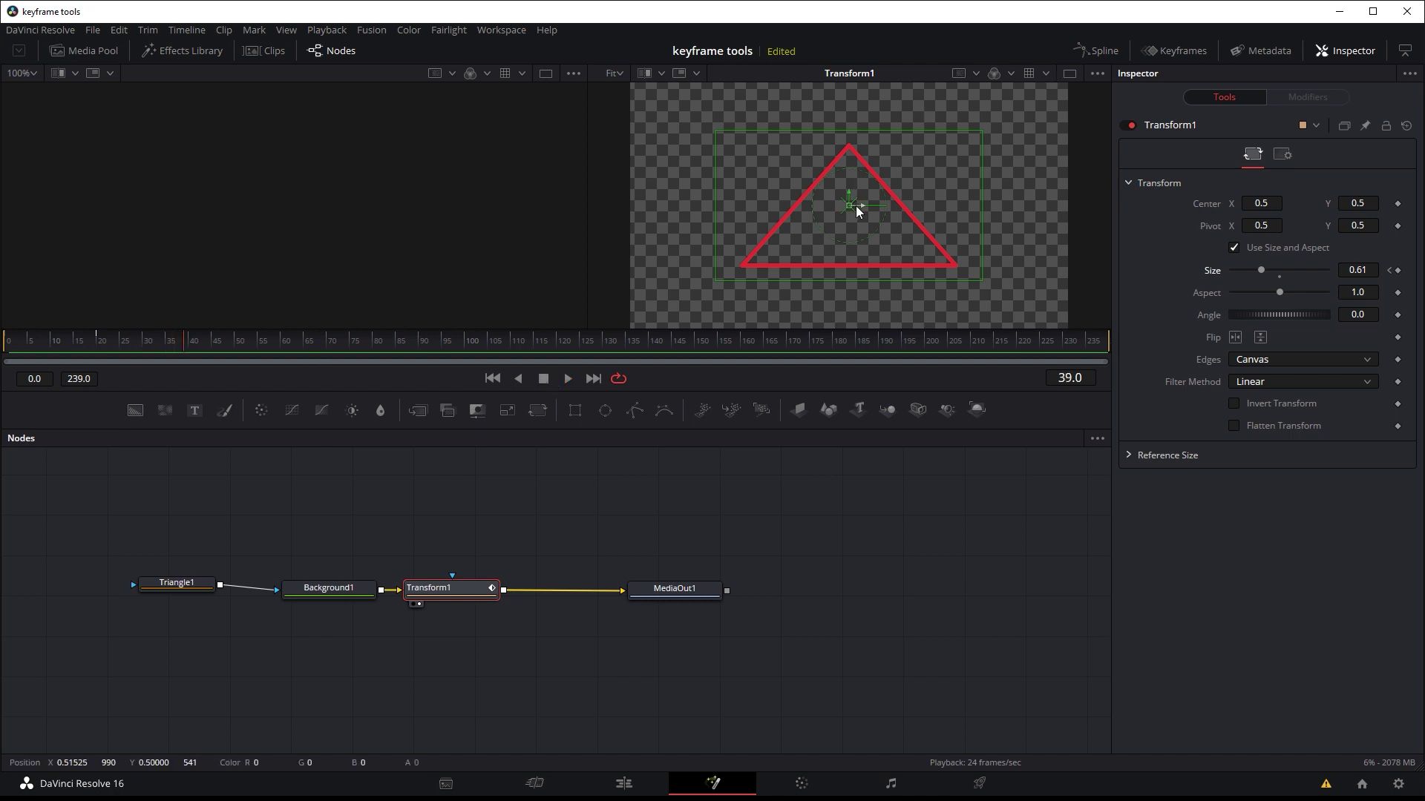
Open Transform1's Size curve fitted in the Spline editor, set its loop type to Loop and play it back.
left_click(1109, 53)
left_click(767, 477)
left_click(1042, 438)
left_click(951, 698)
right_click(952, 703)
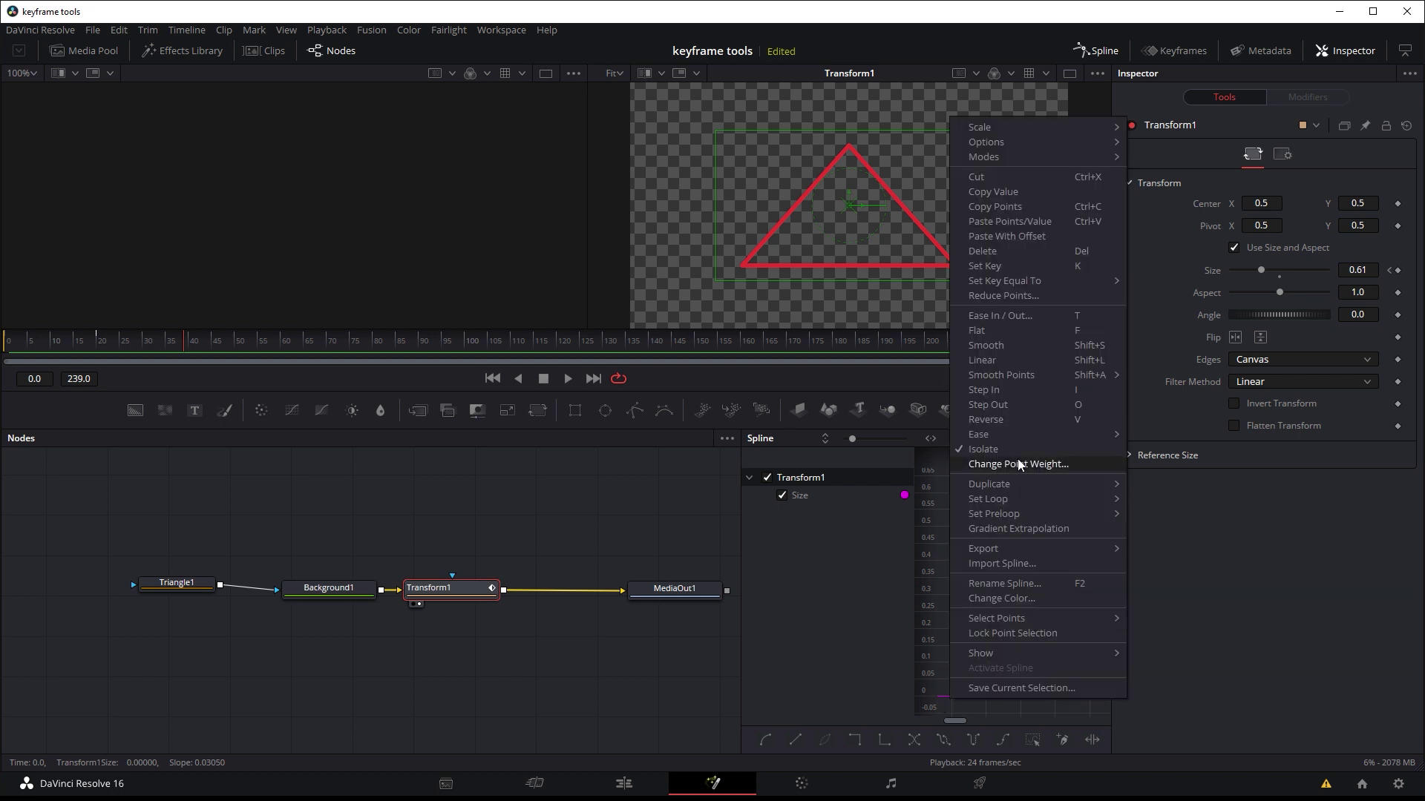
mouse_move(1028, 501)
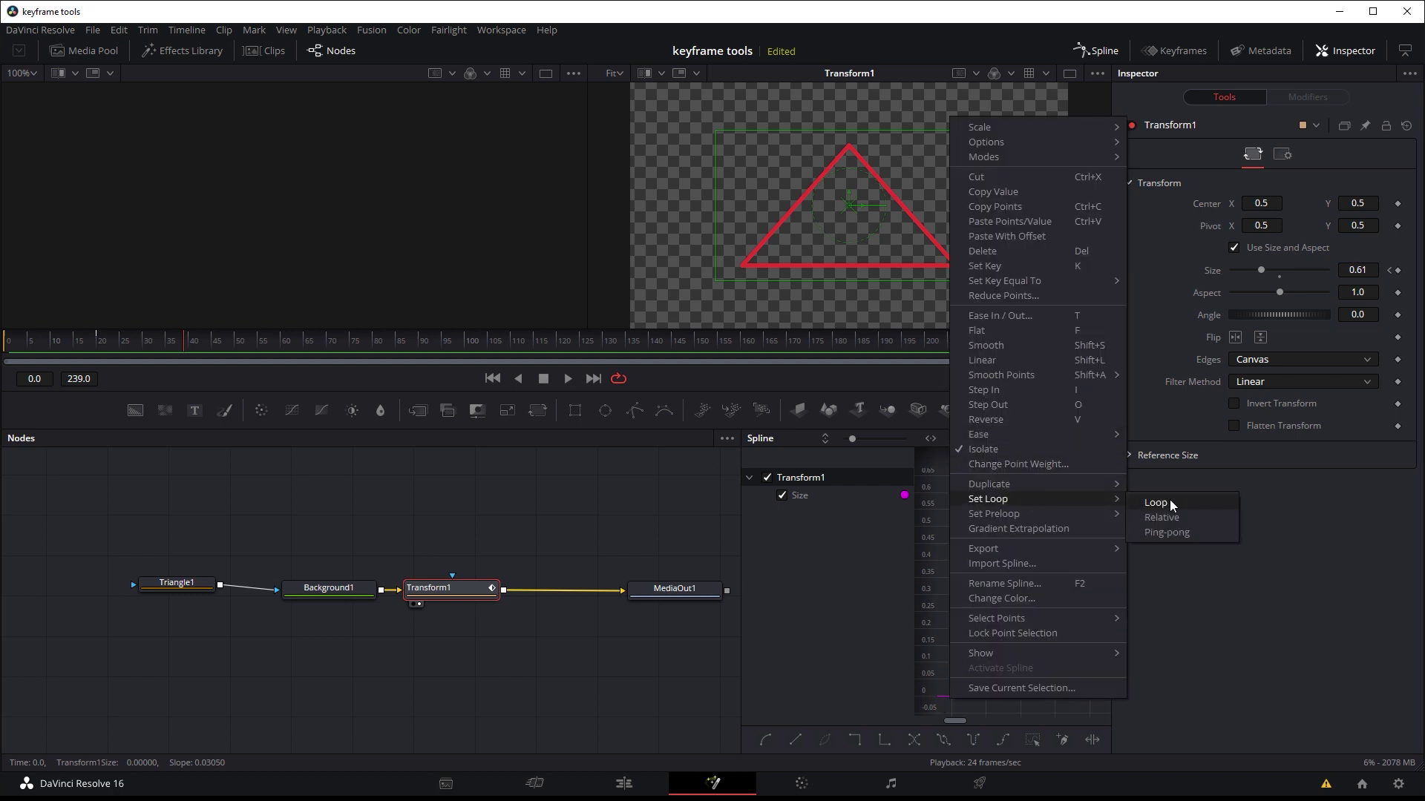
left_click(1156, 503)
left_click(566, 381)
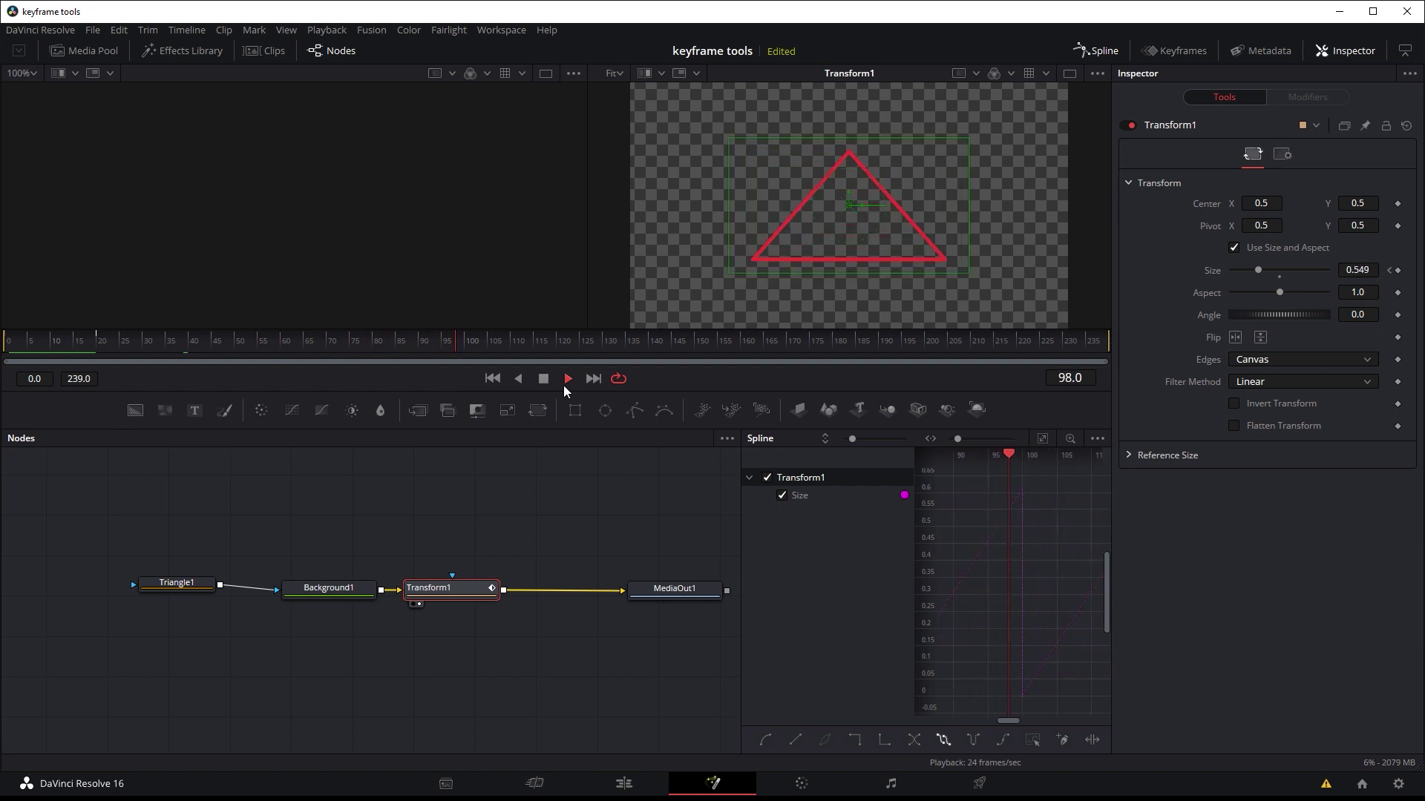
left_click(567, 379)
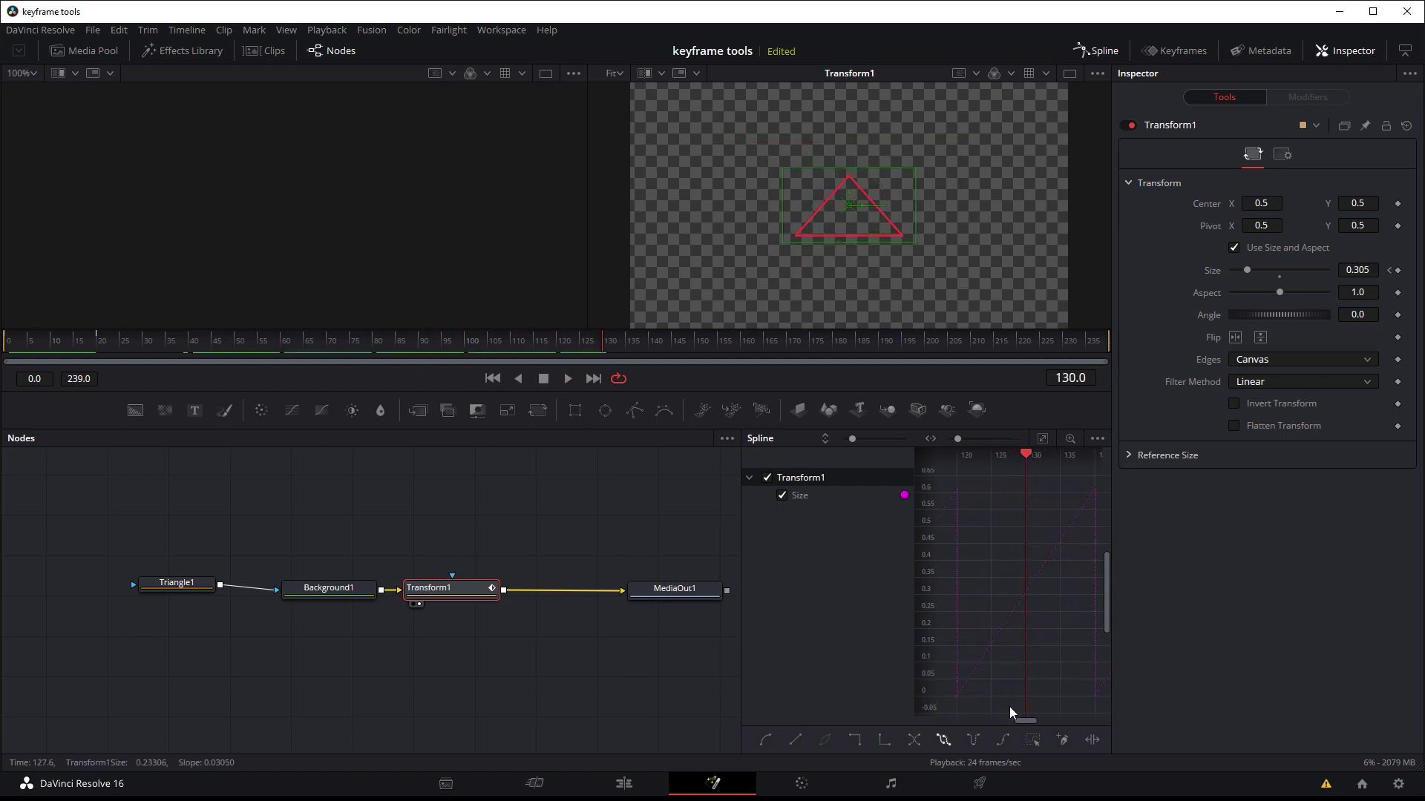
Ease the Size curve between its two keyframes and play back the looping triangle growth.
left_click_drag(1027, 725, 961, 715)
left_click_drag(964, 559, 1018, 495)
left_click(562, 383)
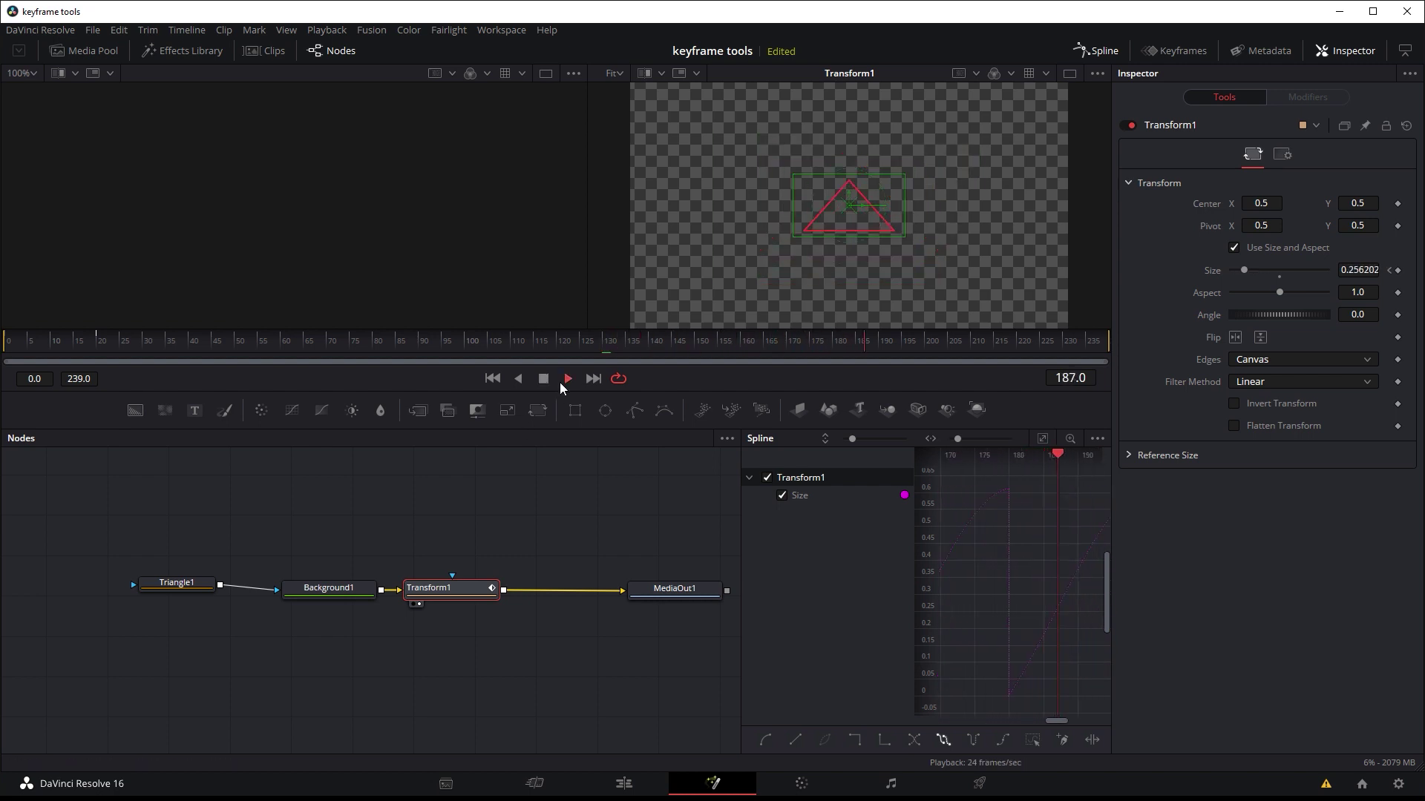
Stop playback, add a Duplicate node after Transform1 and set its Copies to 7.
left_click(544, 379)
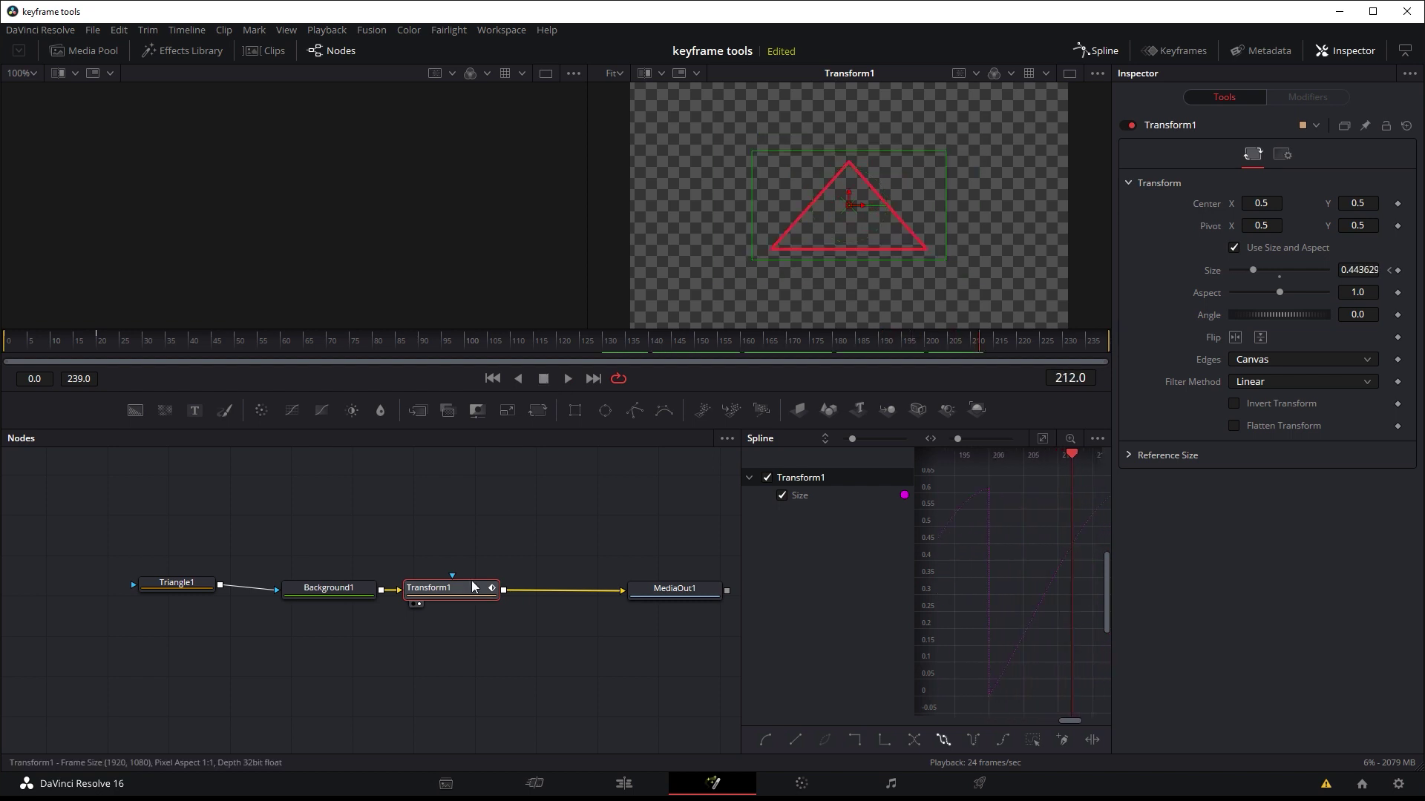
key("shift+space")
type("du")
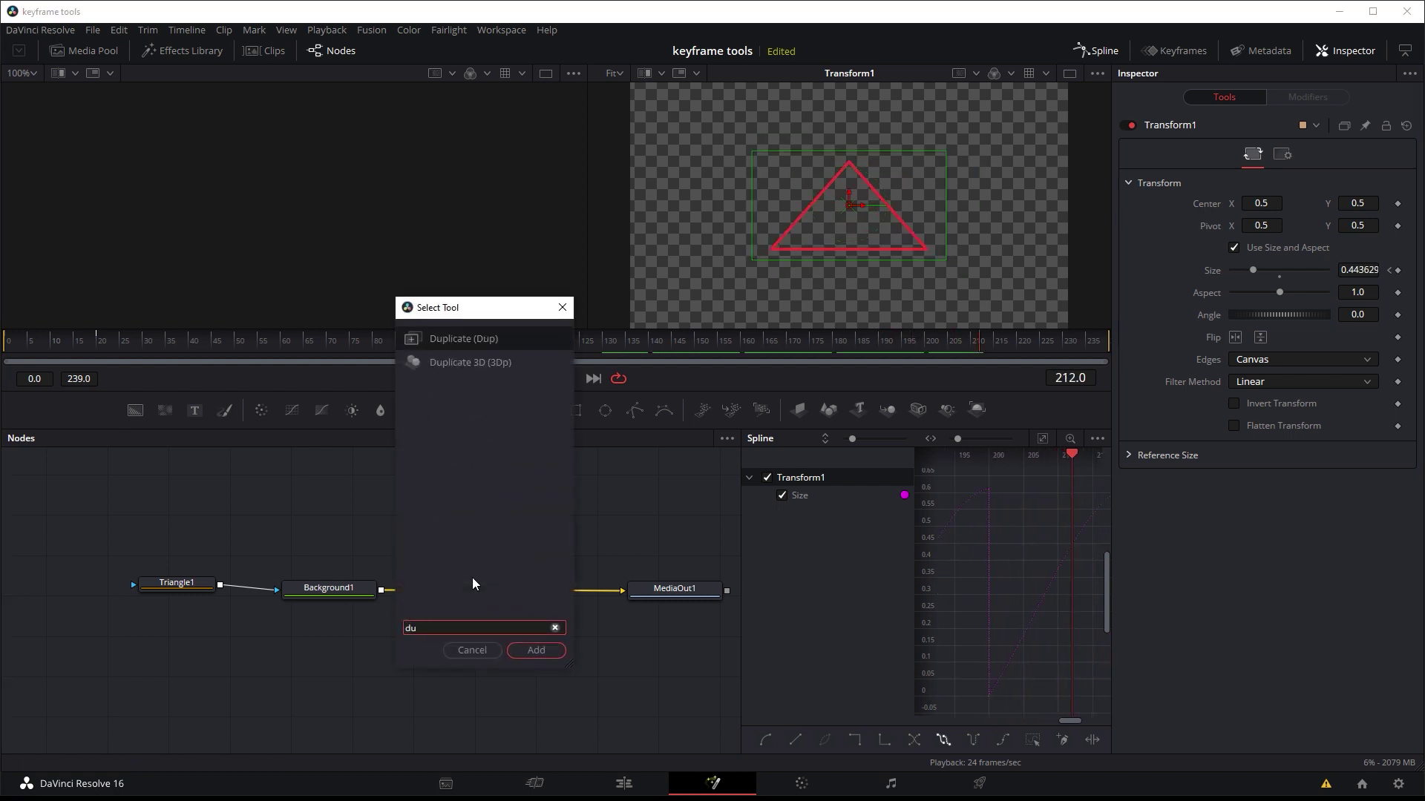
key("Return")
left_click(1357, 184)
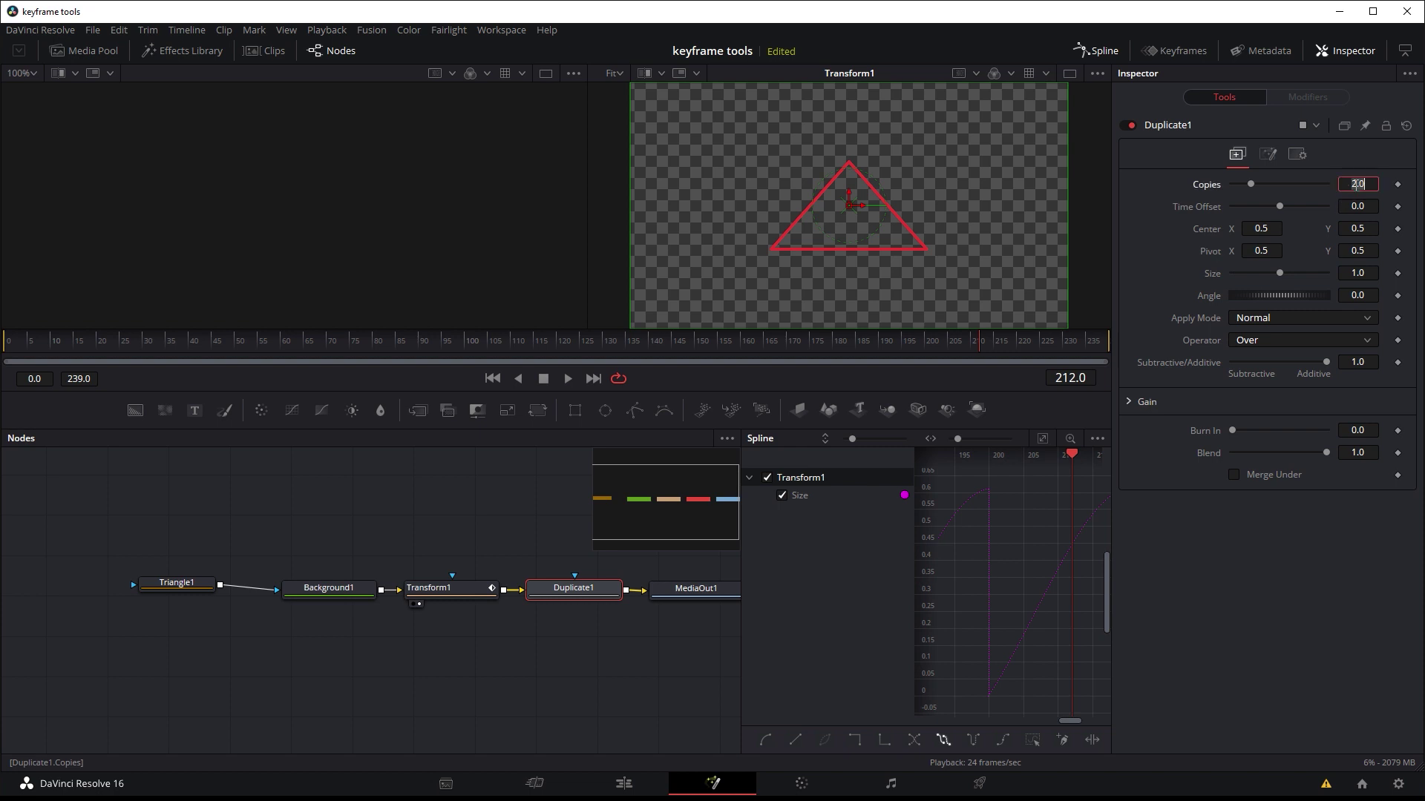
key("Tab")
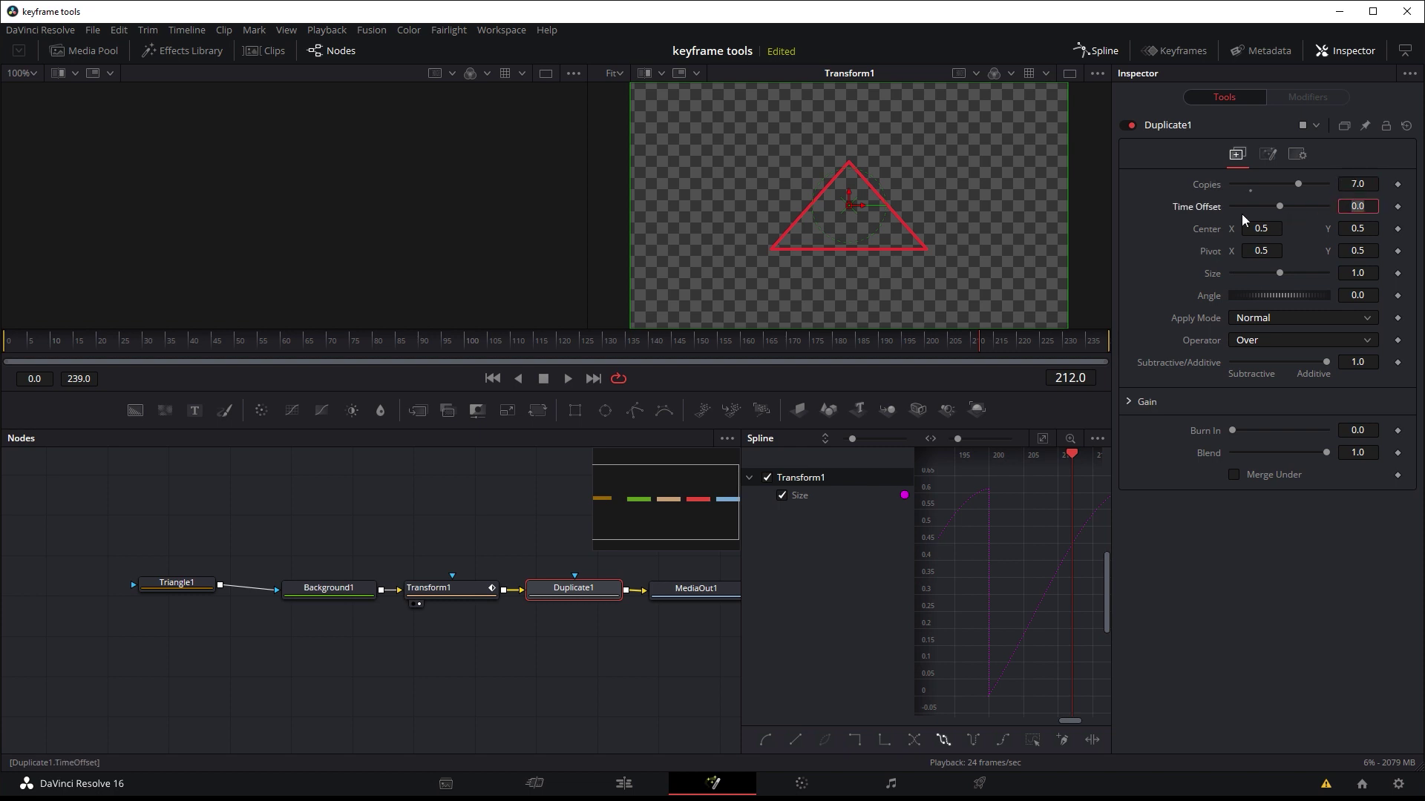
Show Duplicate1 in the viewer, set its Time Offset to about -1.41 and play it from near the start.
left_click_drag(594, 588, 853, 204)
left_click_drag(1280, 213, 1266, 214)
left_click_drag(223, 346, 19, 346)
left_click(569, 380)
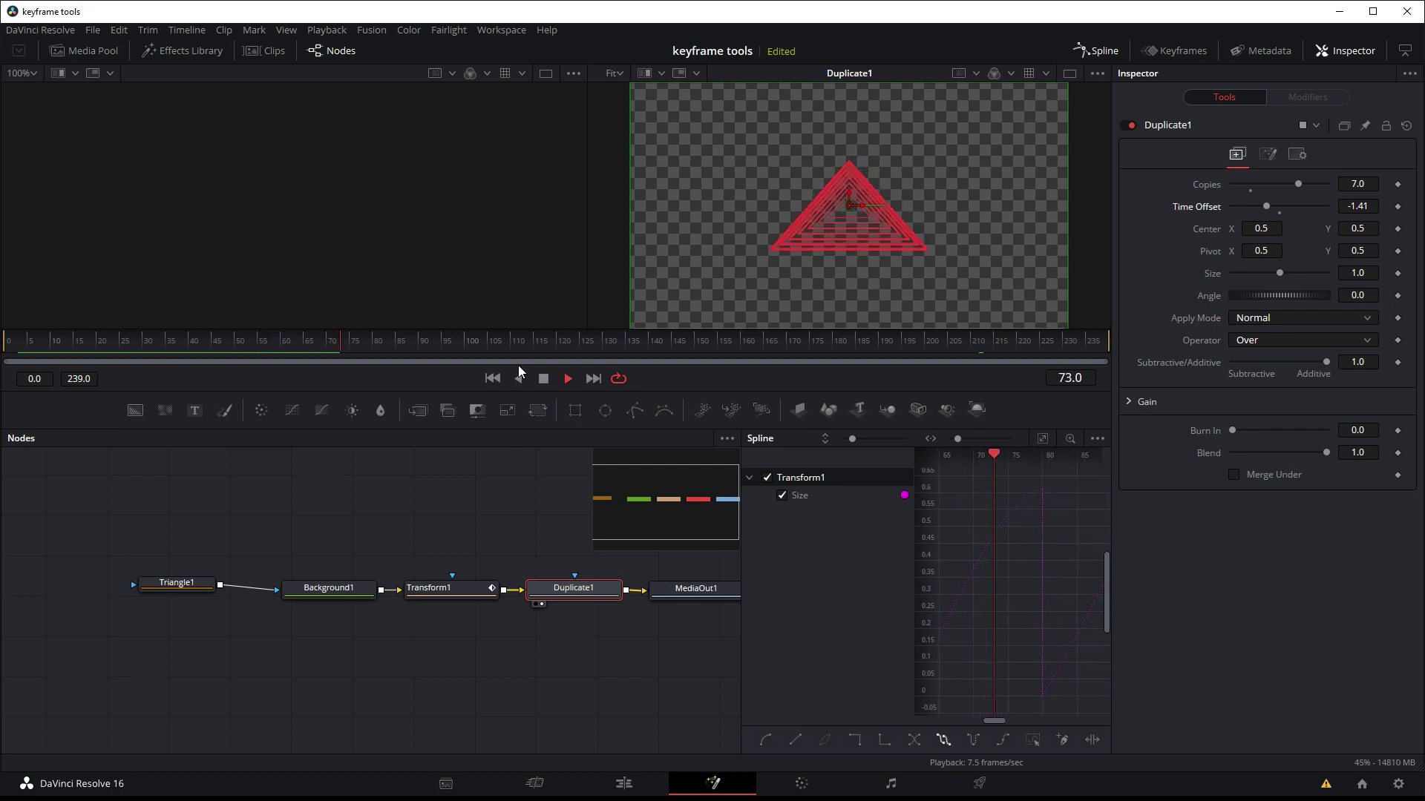
Replay the time-offset triangle copies from several early frames and stop playback.
left_click(43, 342)
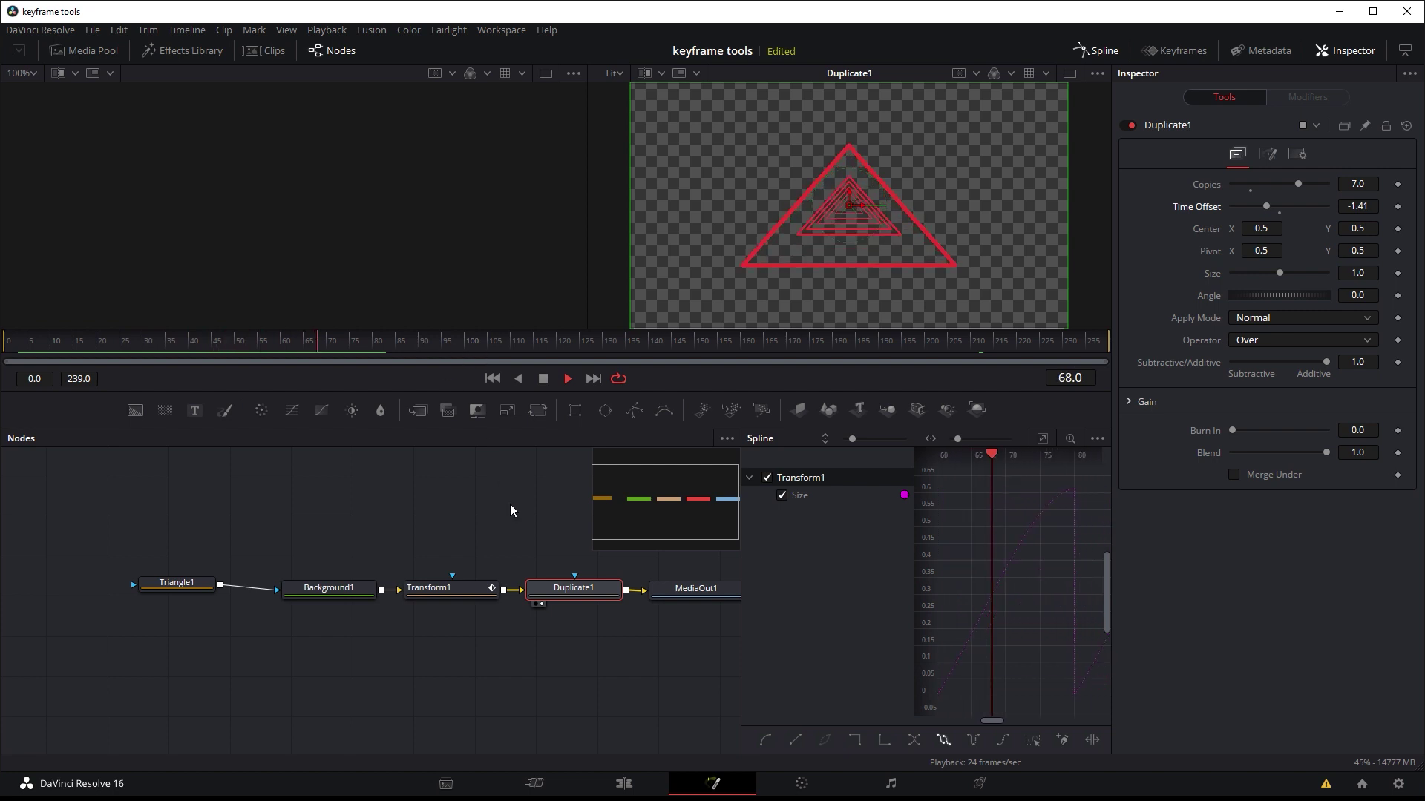
left_click(72, 344)
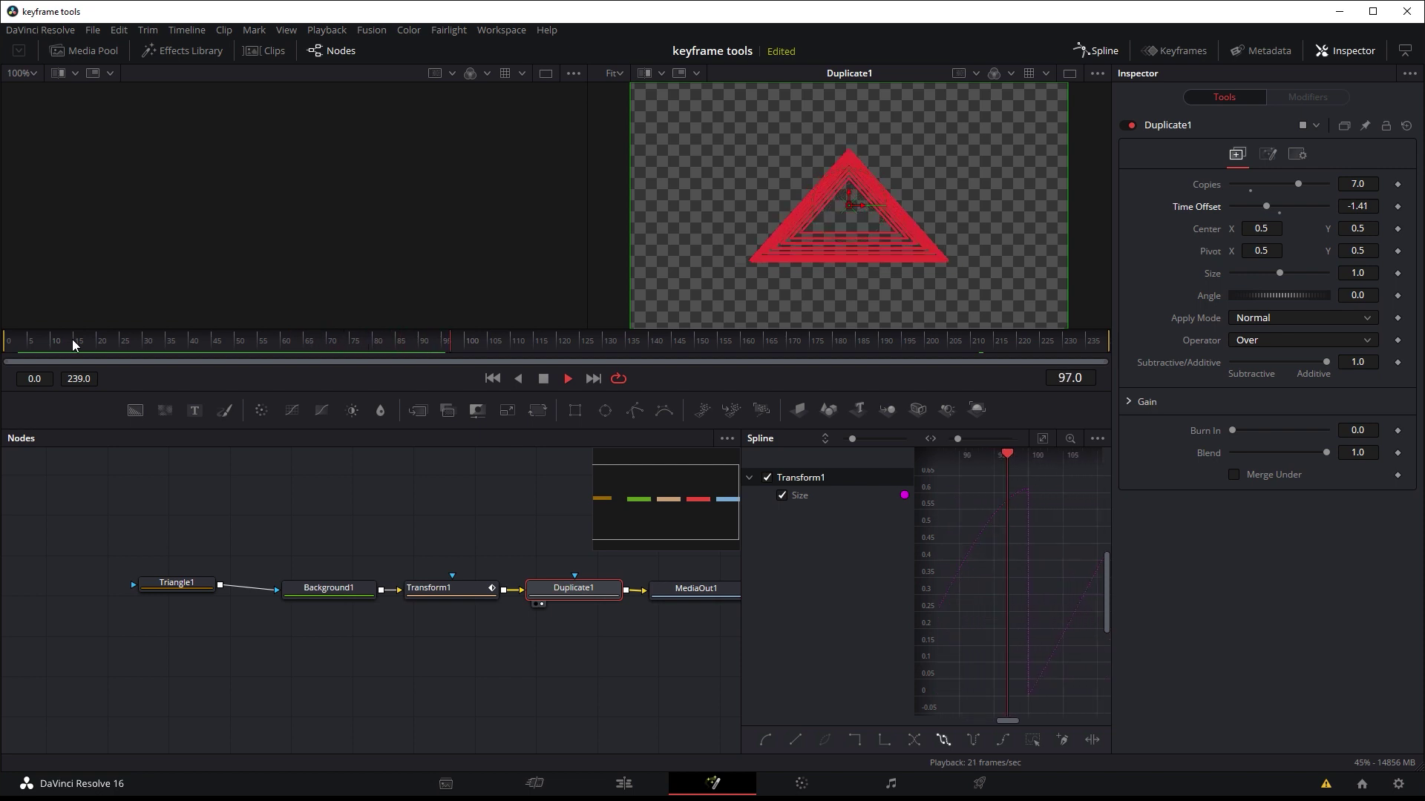
left_click(72, 340)
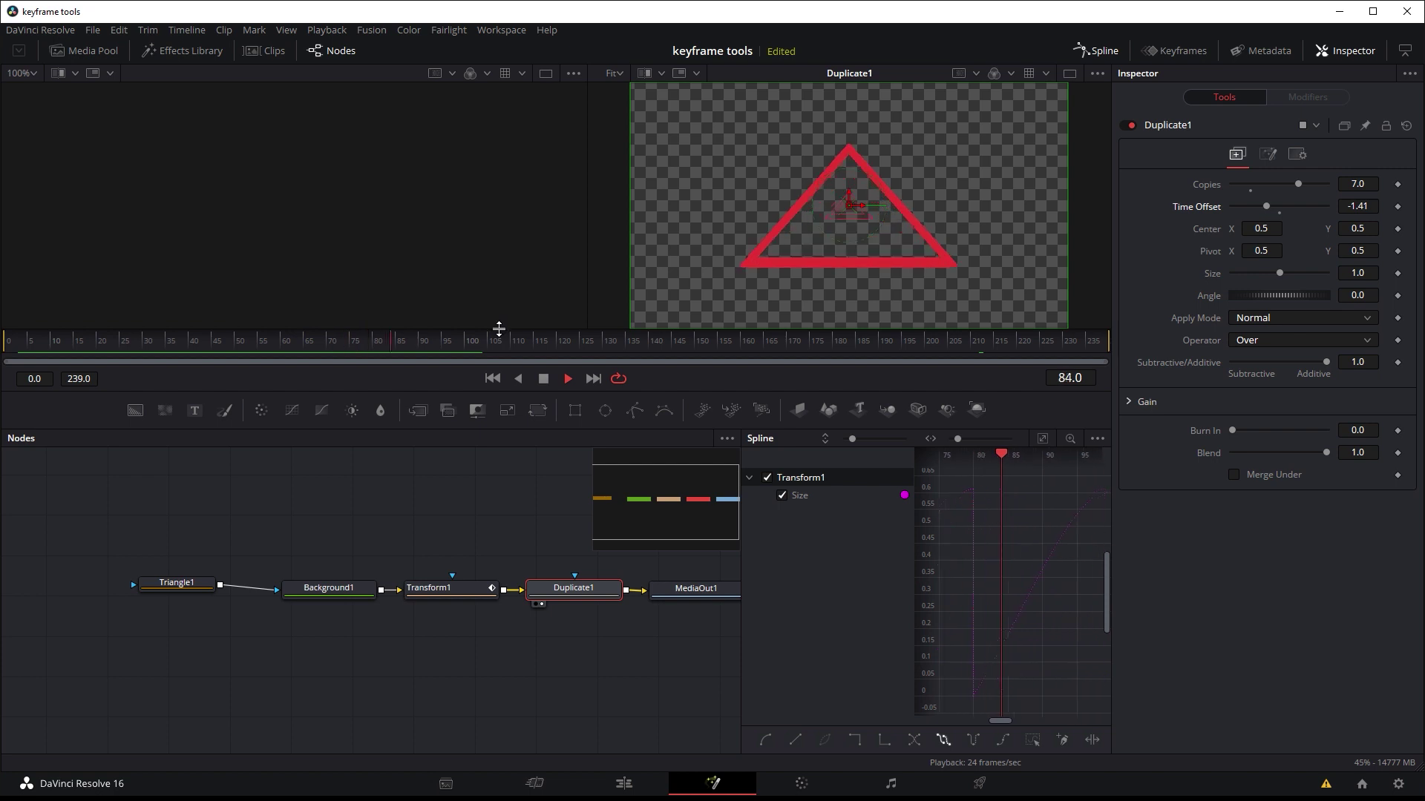
left_click(178, 343)
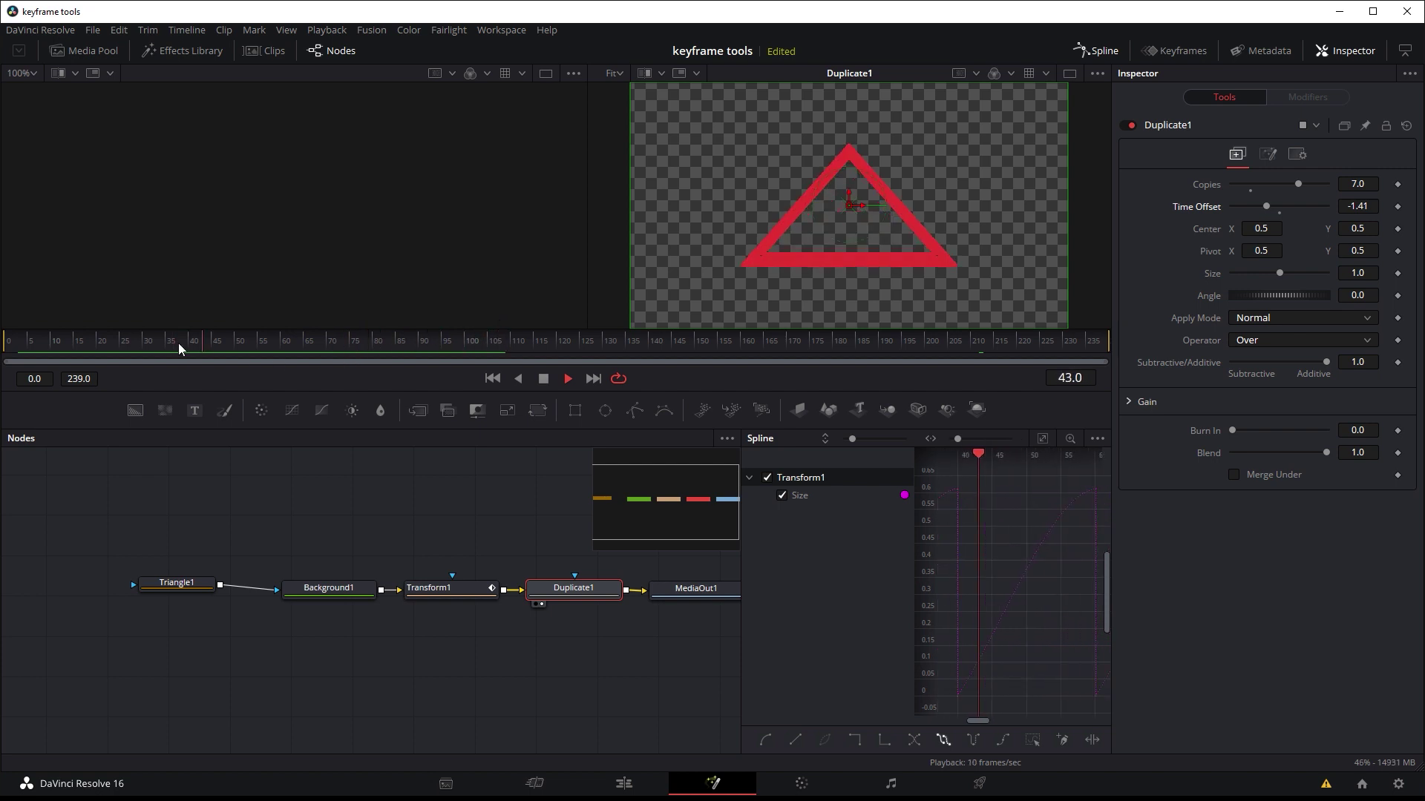
key("space")
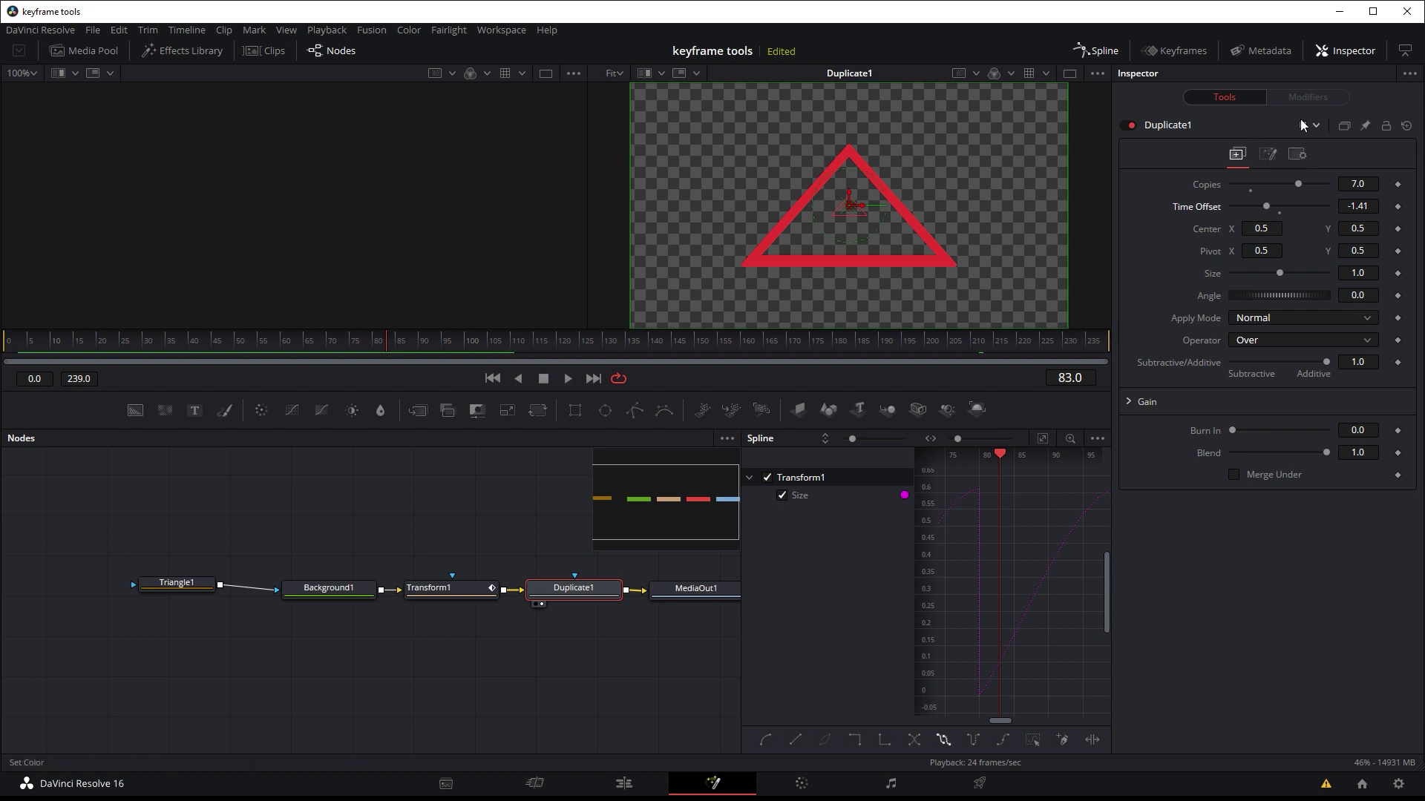
Try Motion Blur on Duplicate1, preview the triangle animation with it, and disable it again.
left_click(1292, 154)
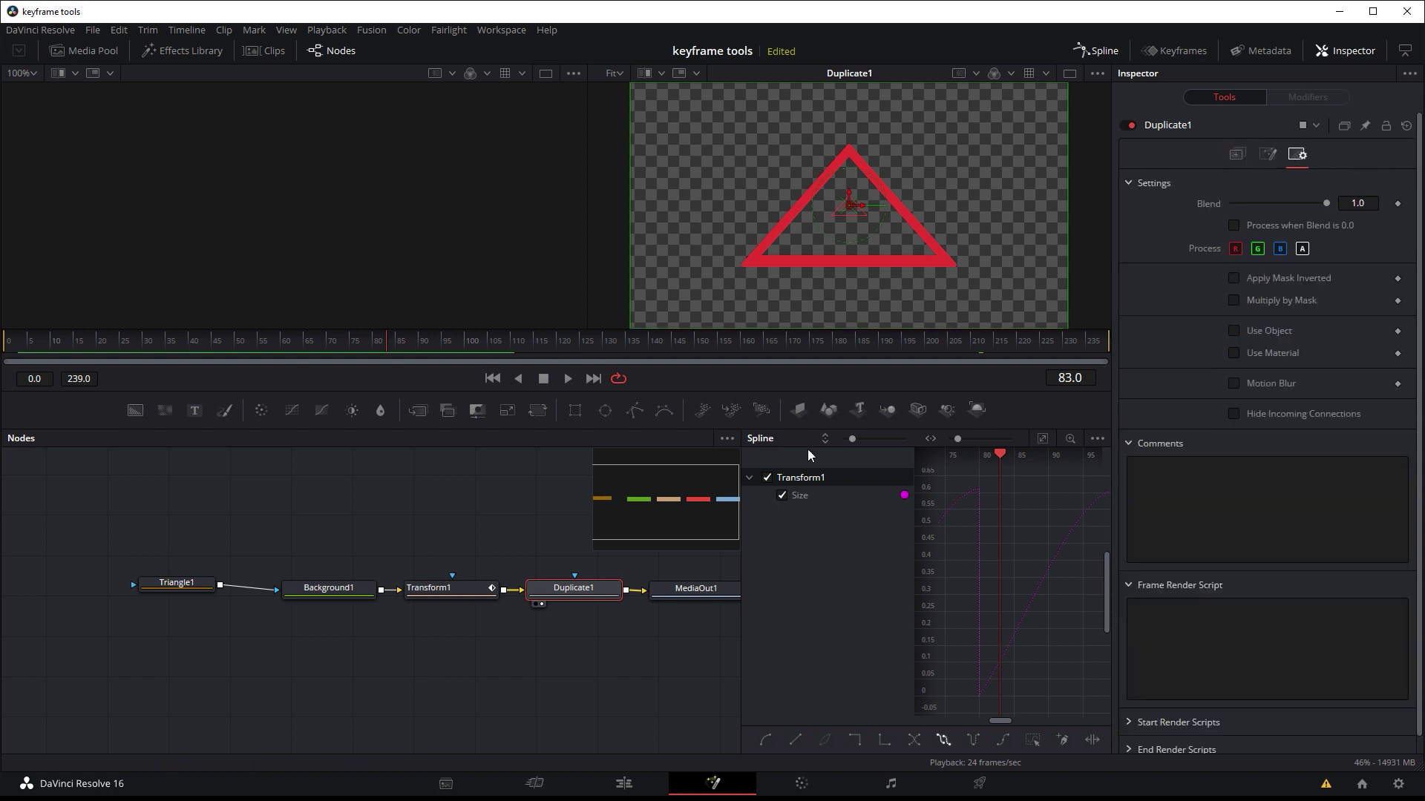
left_click(468, 590)
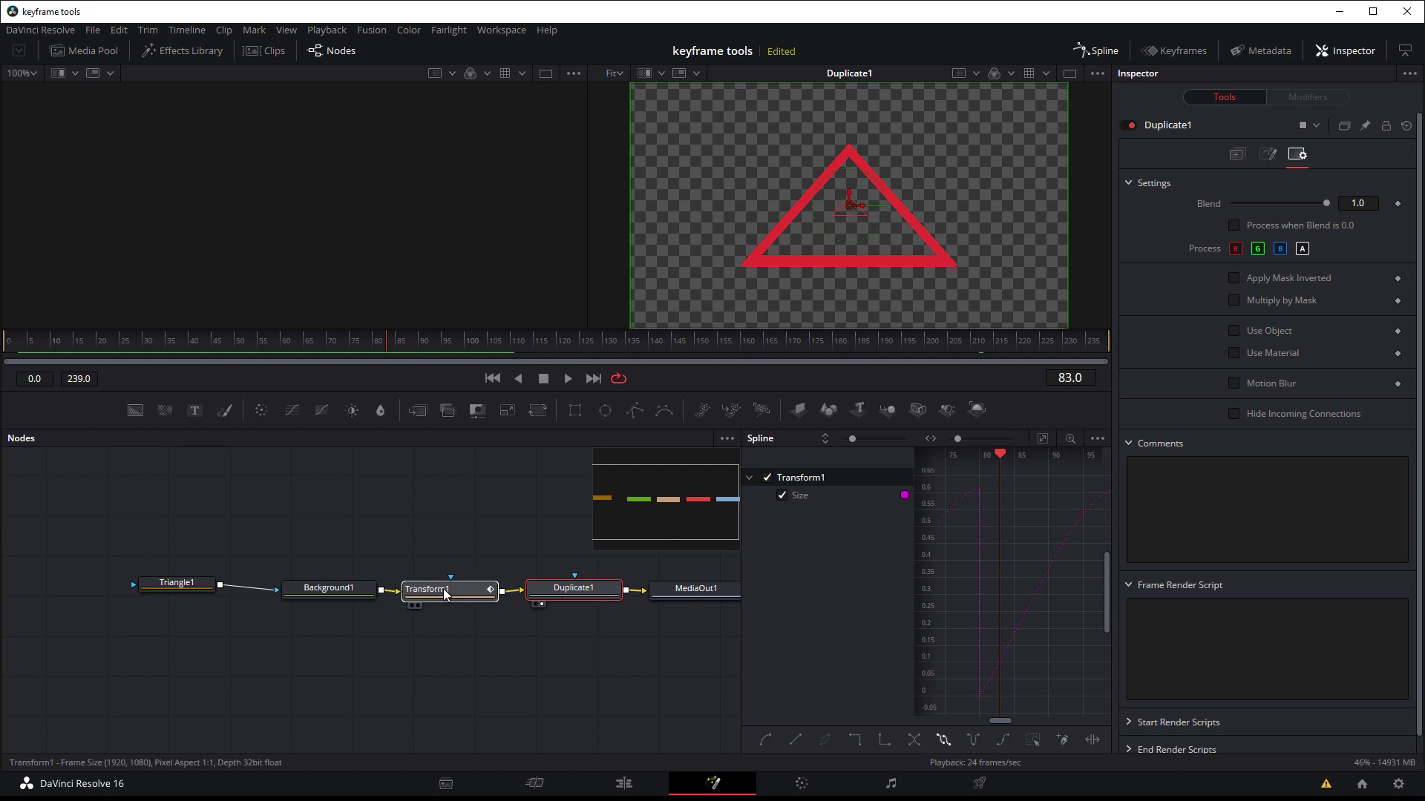
left_click(558, 593)
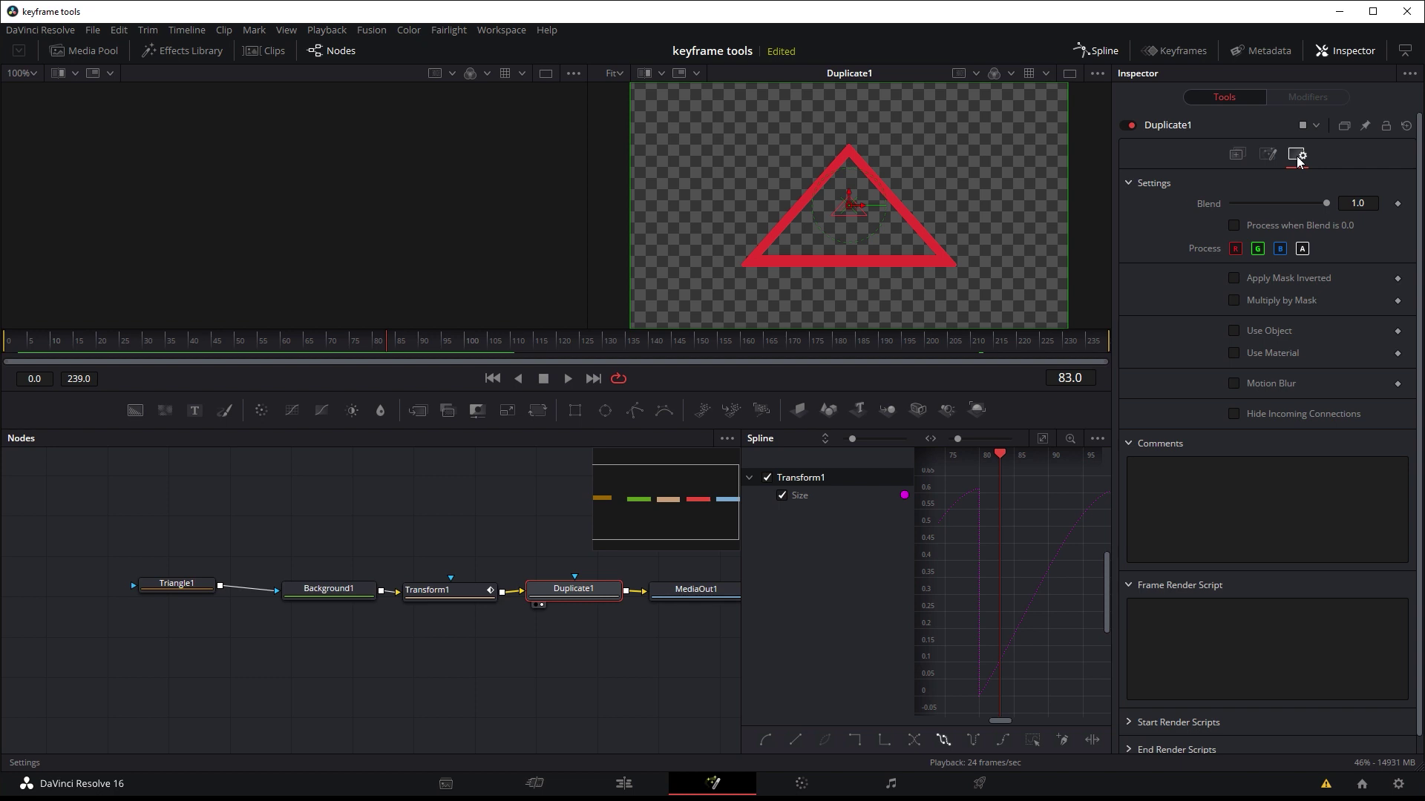
left_click(1236, 385)
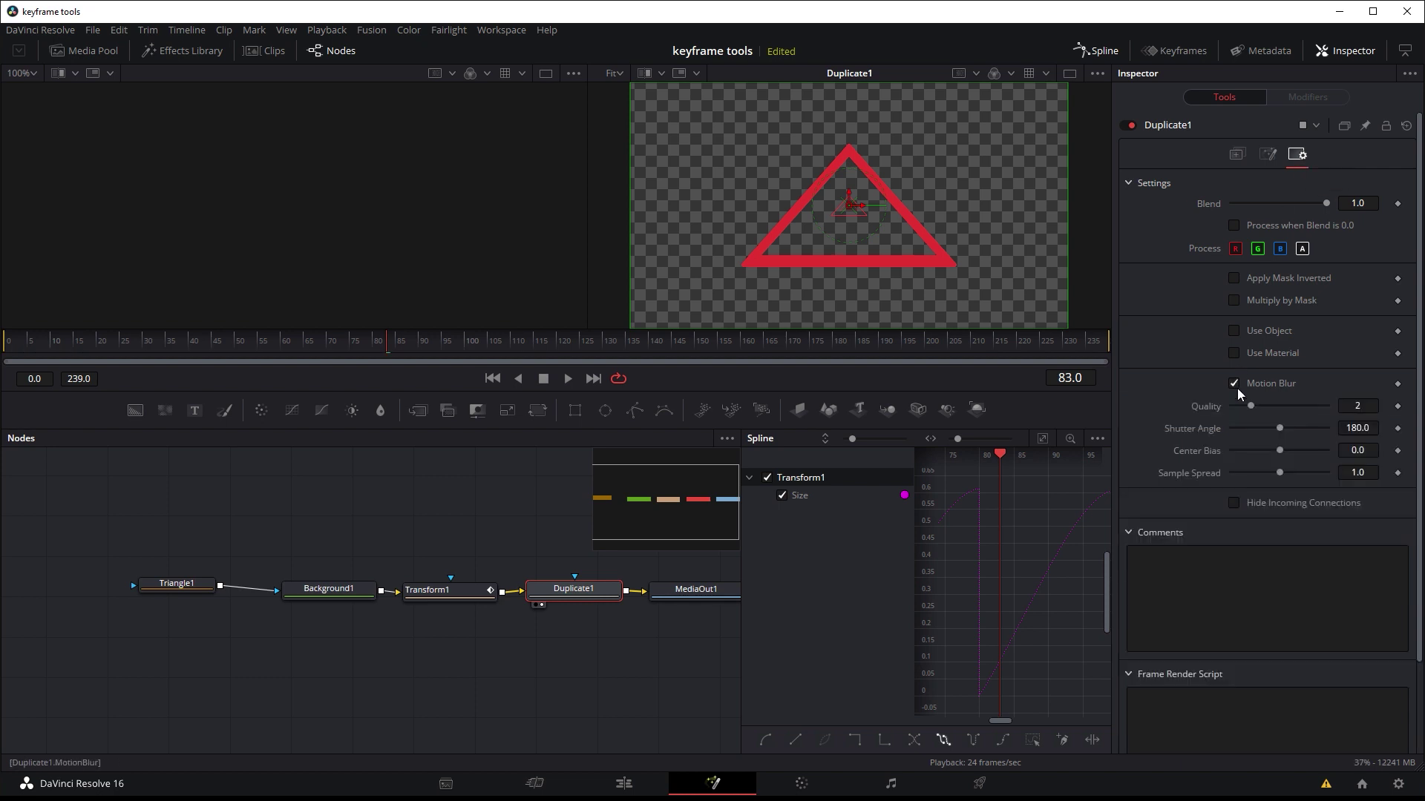
left_click_drag(391, 343, 400, 342)
key("space")
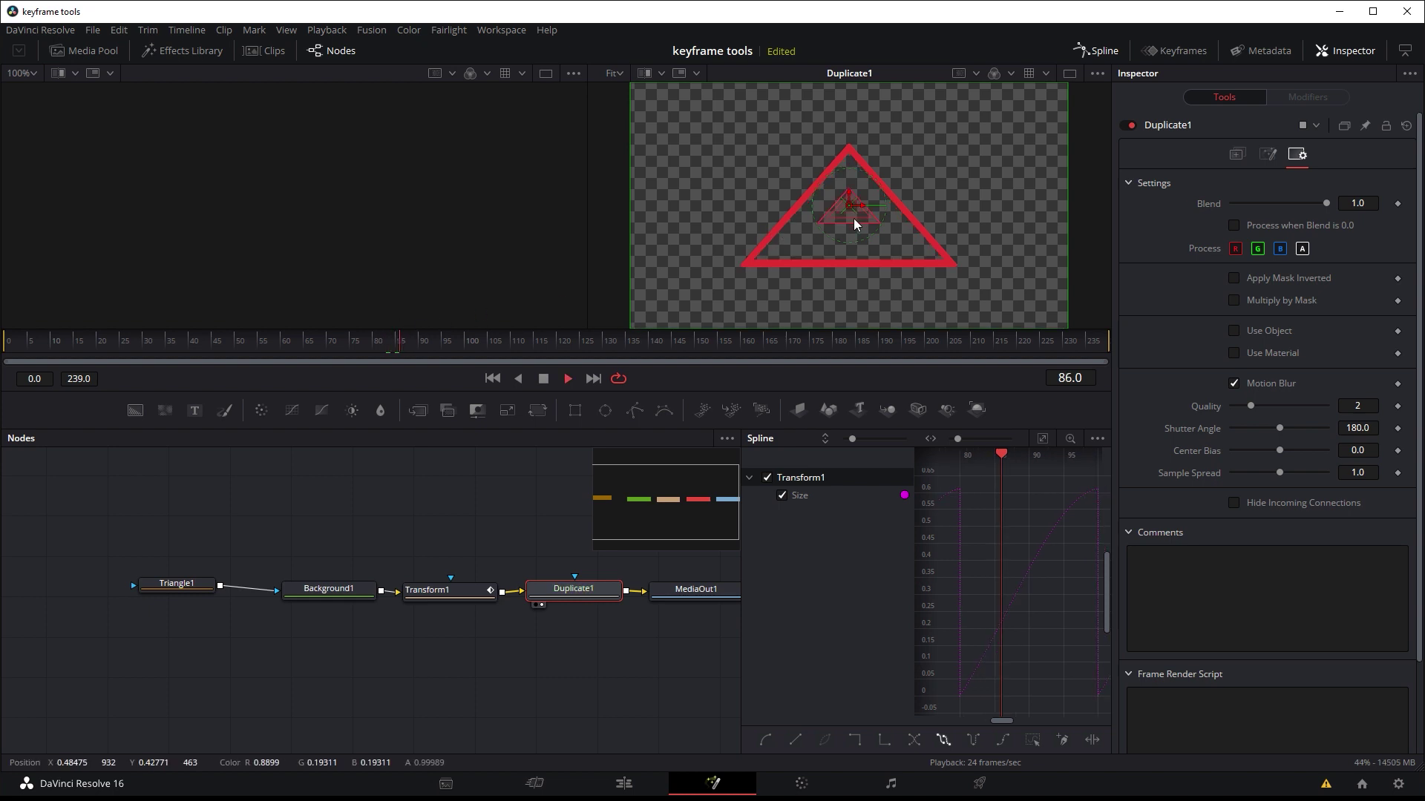
key("space")
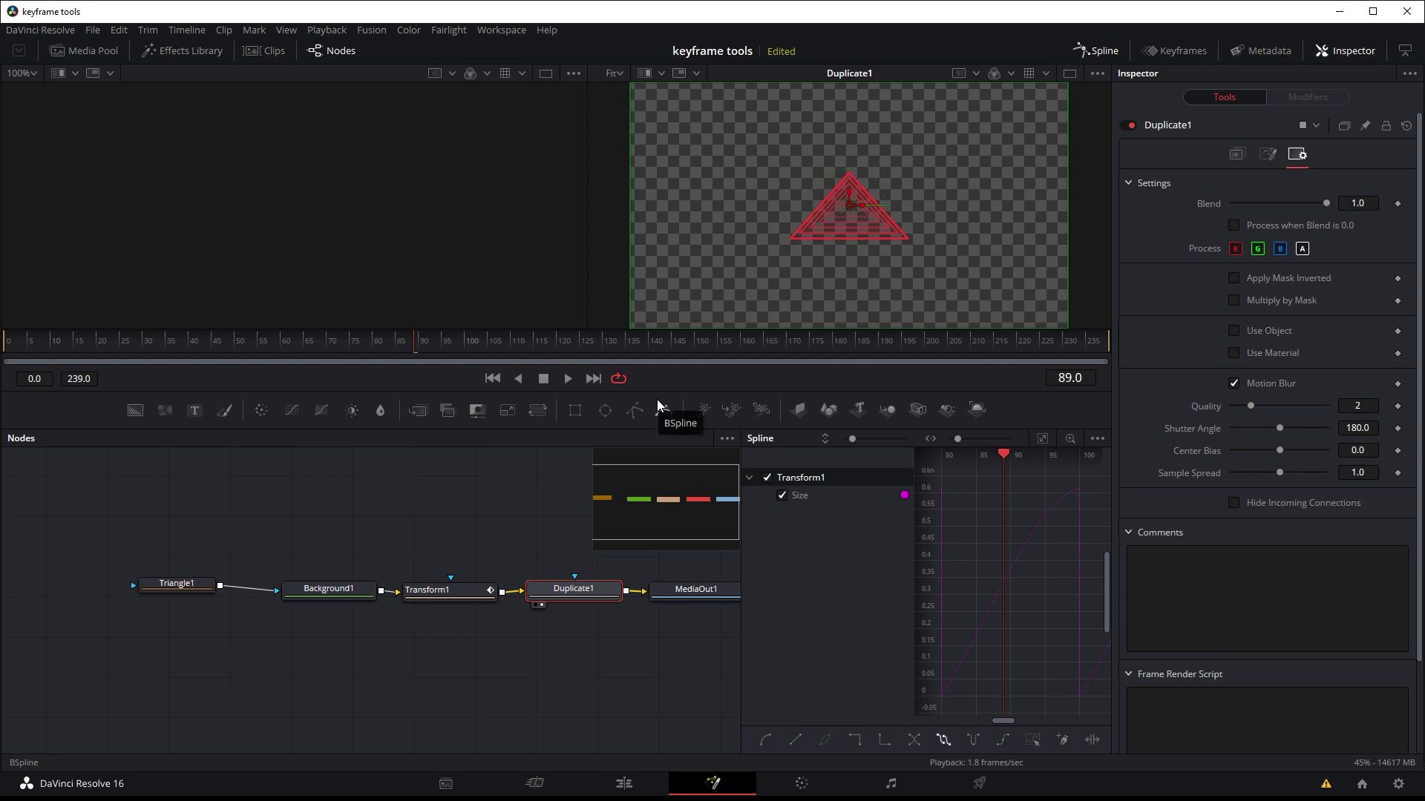
left_click(1234, 383)
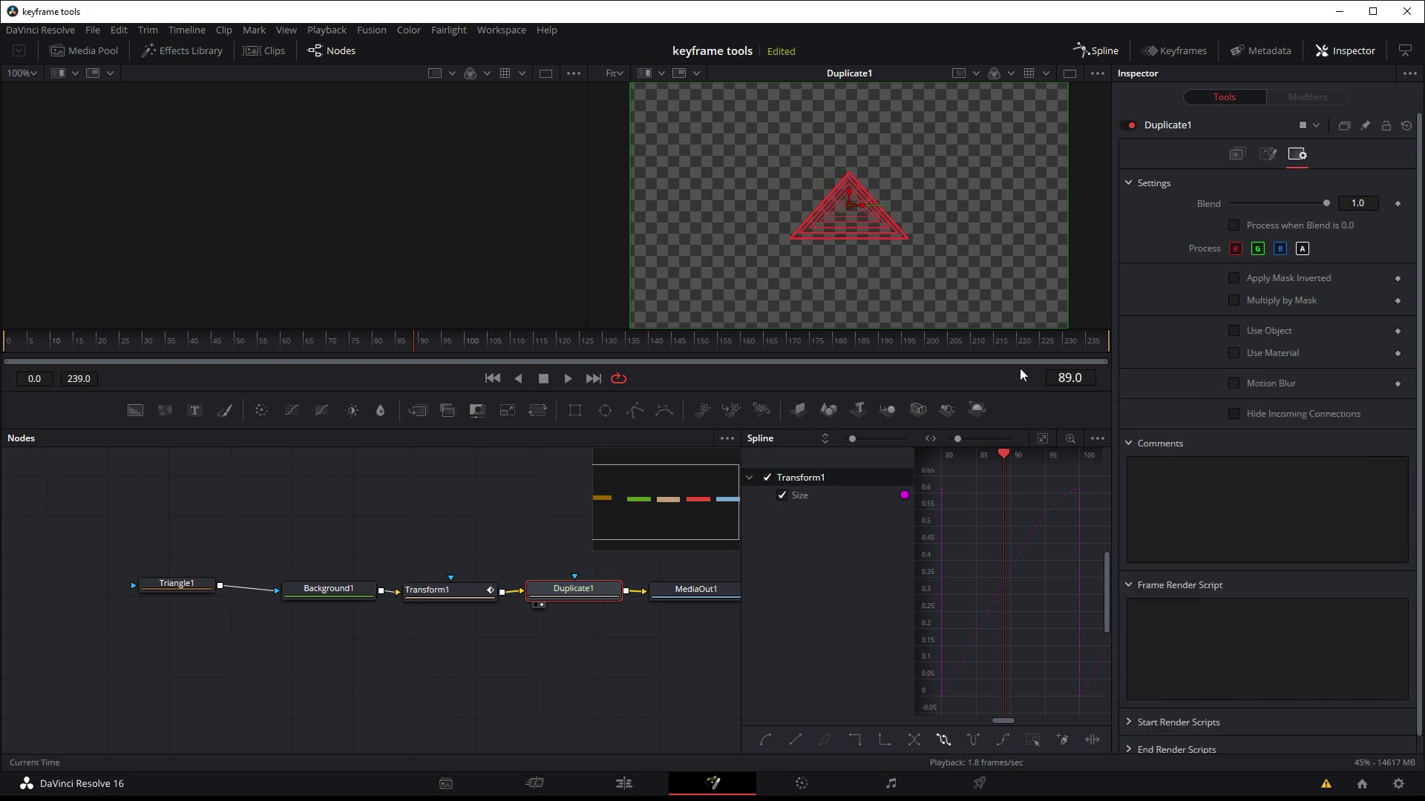